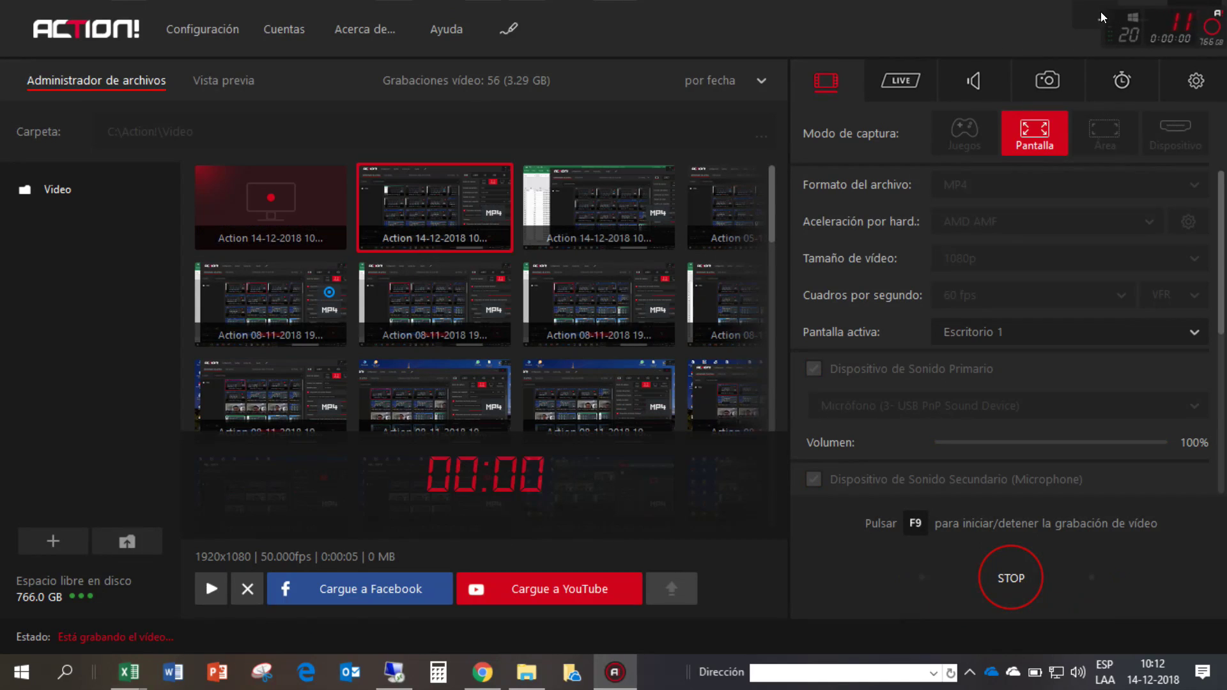
- Bring the REVISION COMPRAS TSG 2018 workbook forward and select its Nro header cell A1
mouse_move(128, 672)
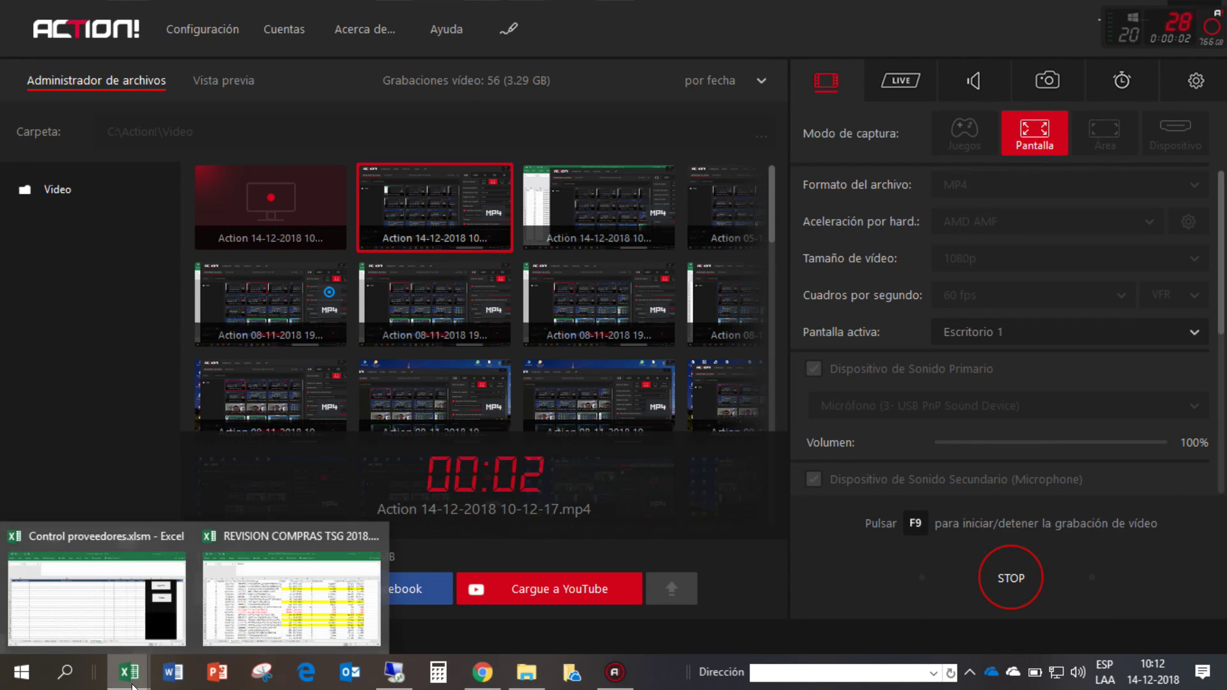
click(232, 580)
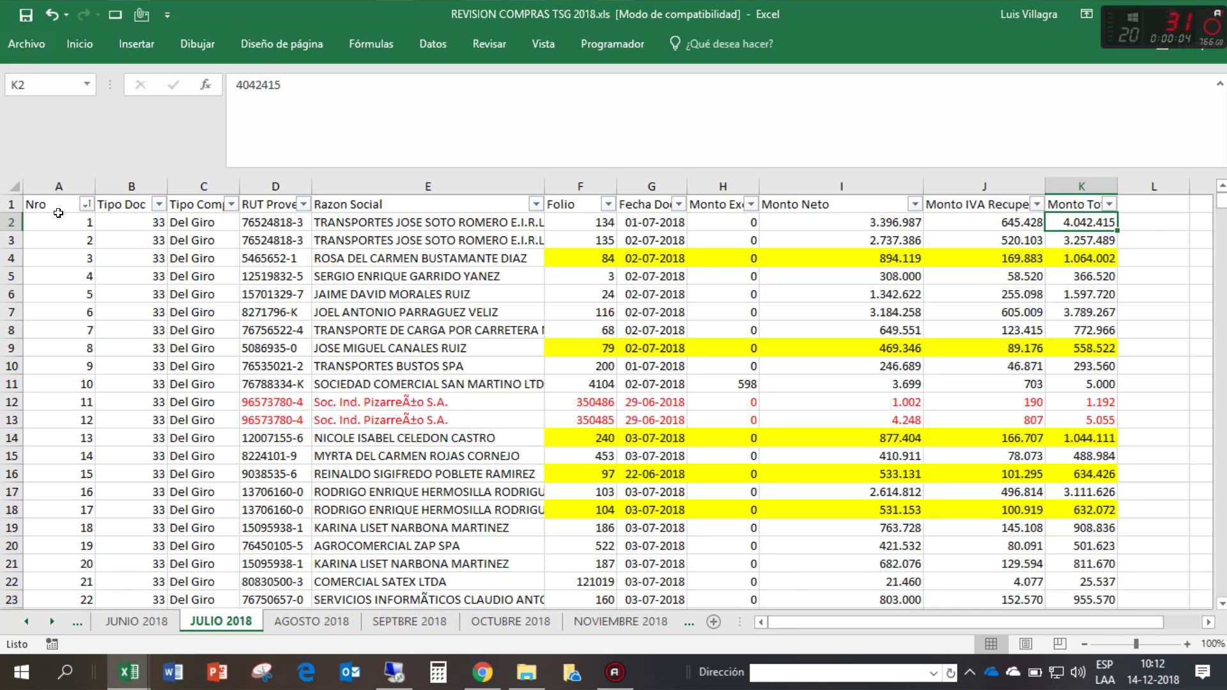
click(49, 196)
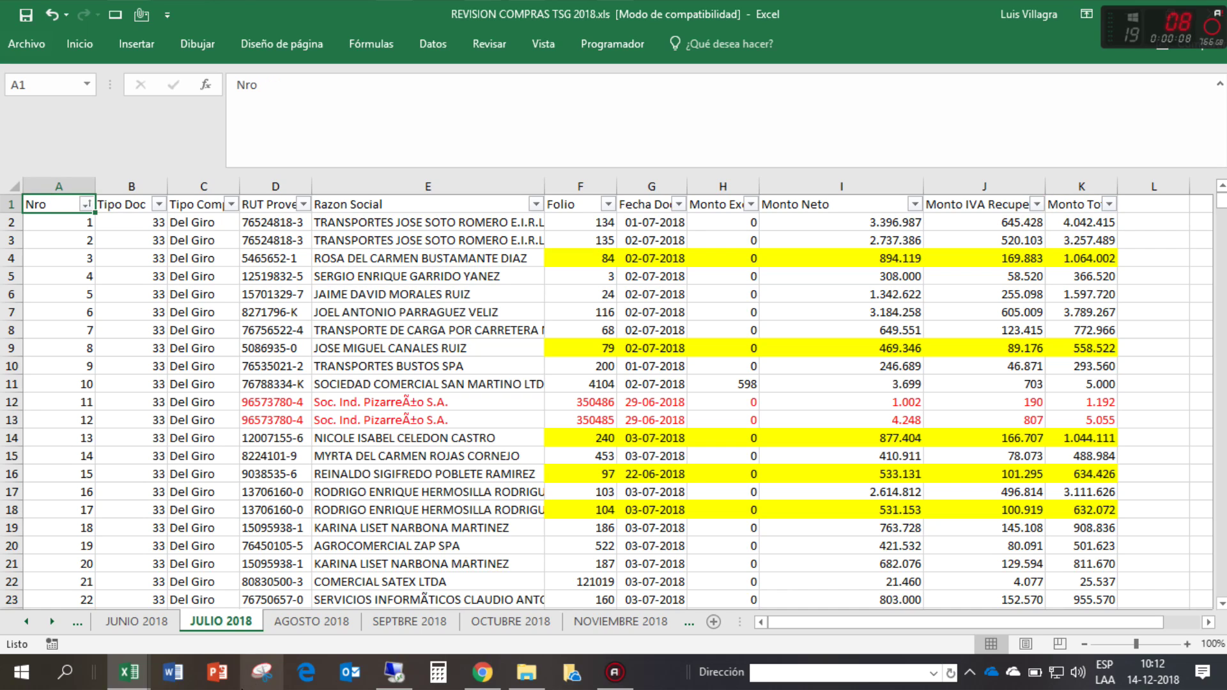
- Switch to the Control proveedores workbook and show its Inicio menu sheet
mouse_move(137, 674)
click(147, 583)
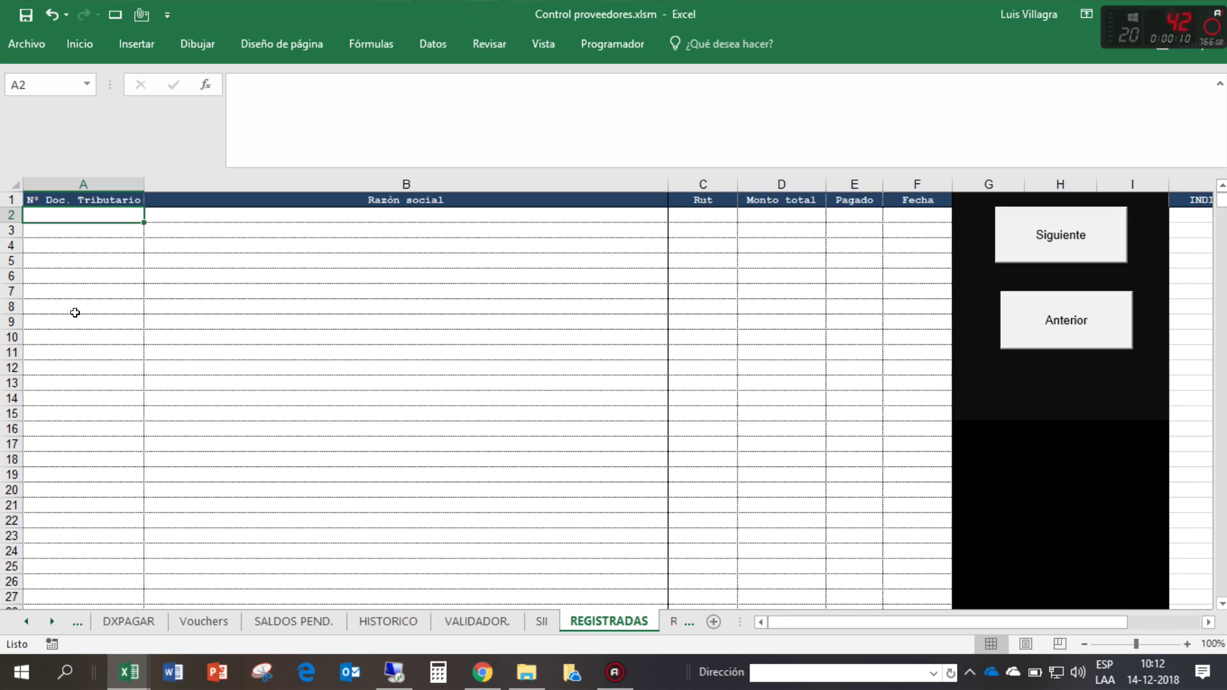
click(23, 617)
click(22, 613)
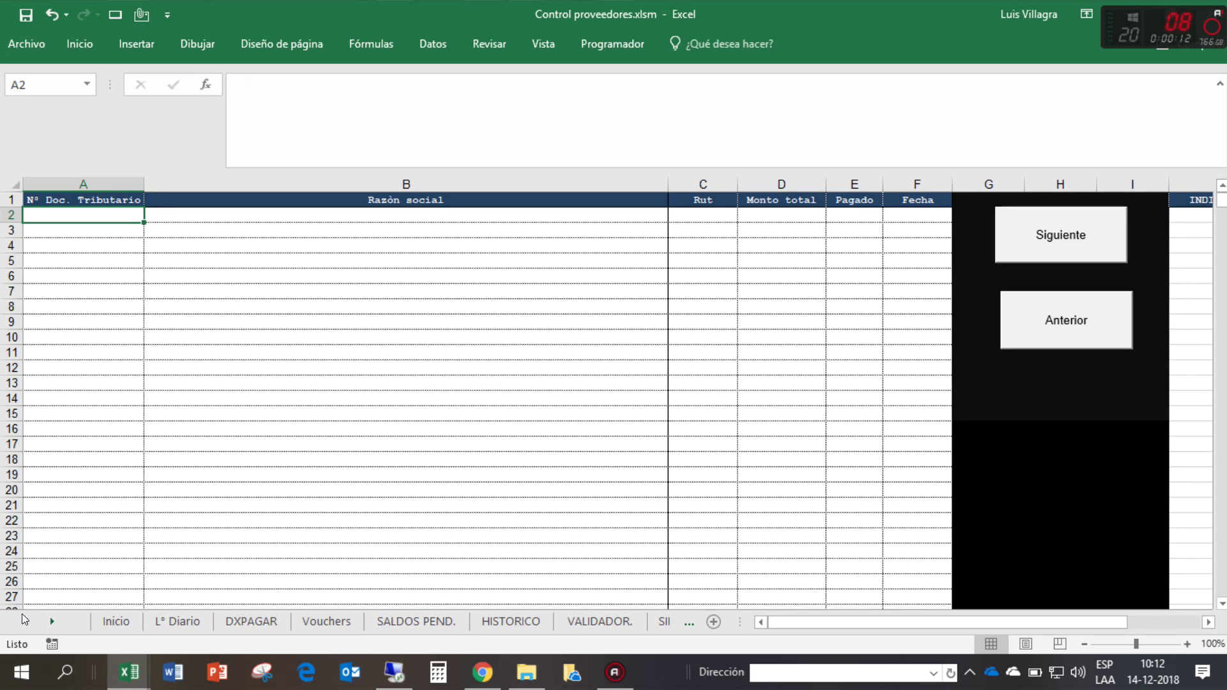
click(102, 622)
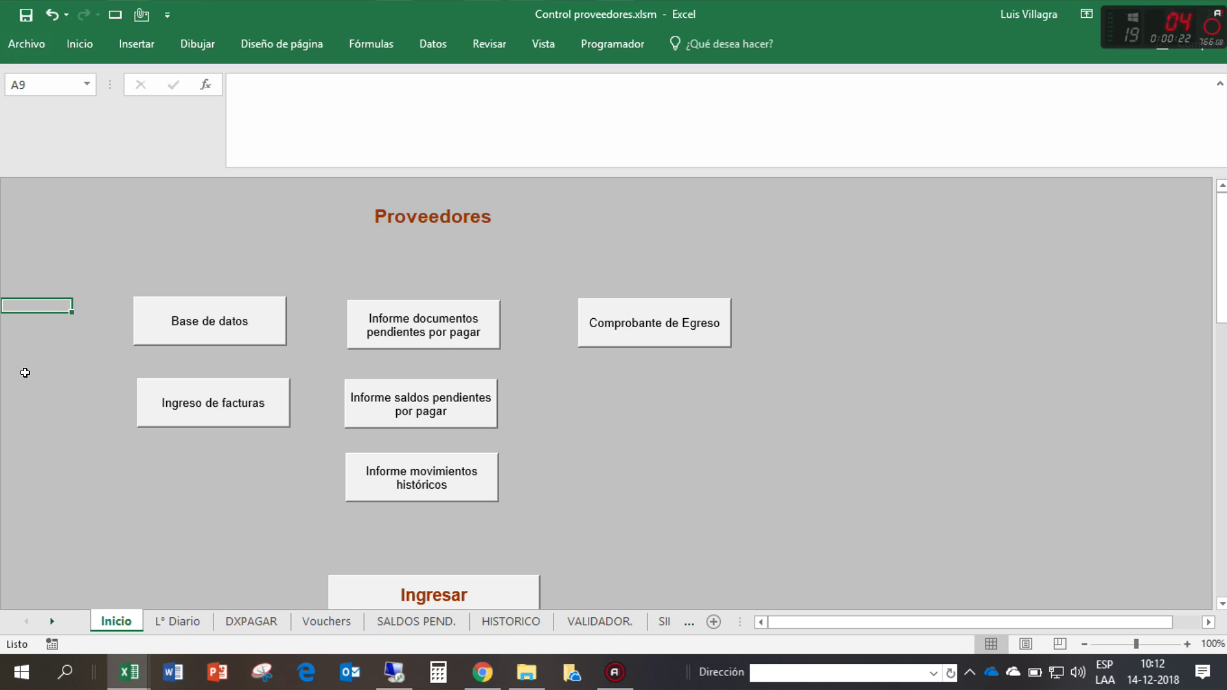
- Open the L° Diario sheet and move along the empty register row 13 from A13
click(154, 627)
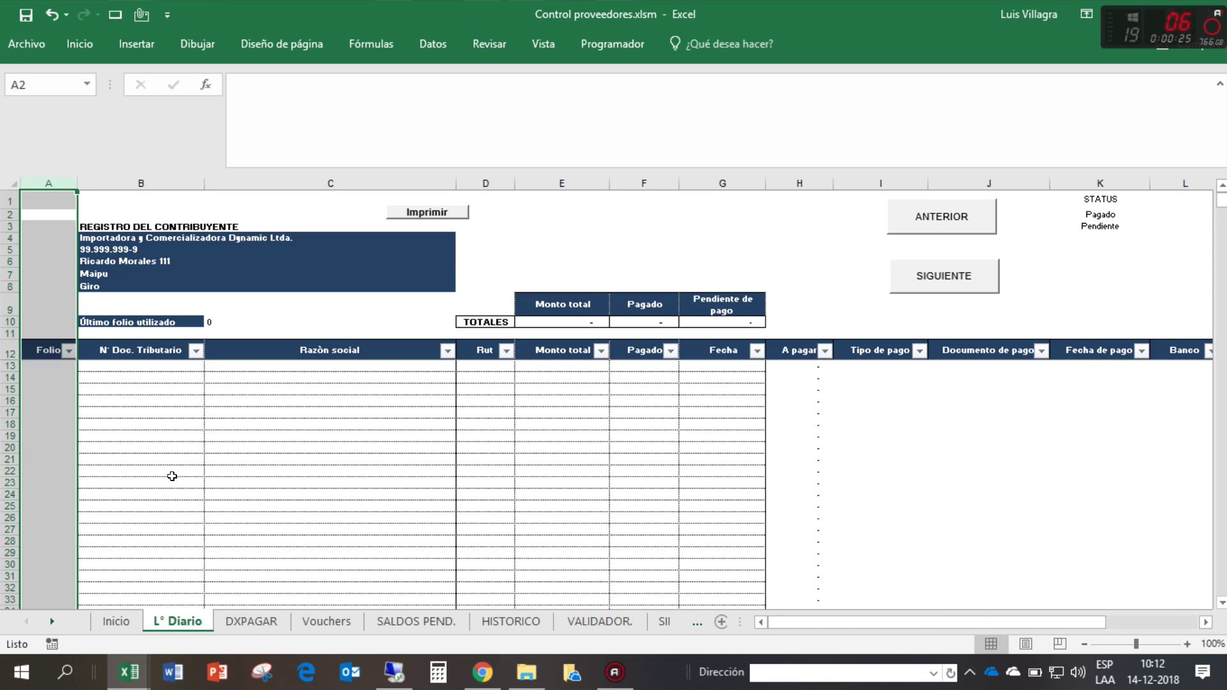
click(46, 355)
click(55, 369)
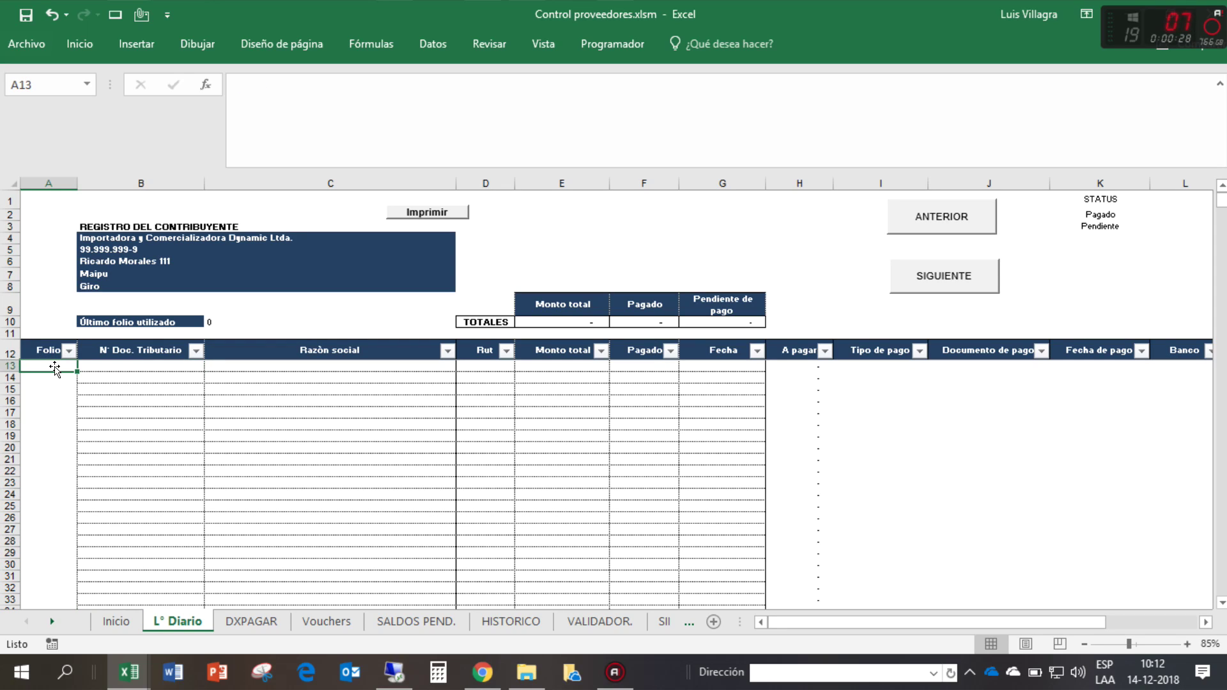
key(Right)
key(Right)
key(Right)
key(Right)
key(Right)
key(Right)
key(Right)
key(Right)
key(Right)
key(Right)
key(Right)
key(Right)
key(Right)
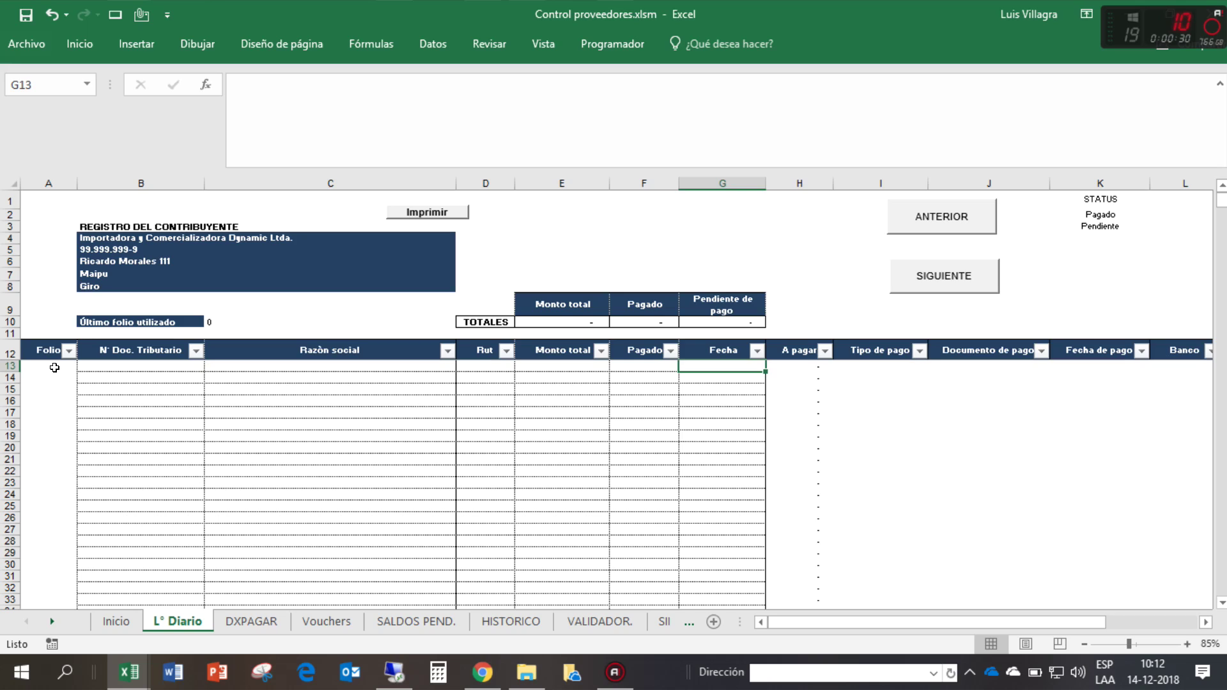
key(Left)
key(Left)
key(Left)
key(Left)
key(Left)
key(Left)
key(Left)
key(Left)
key(Left)
key(Left)
key(Left)
key(Left)
key(Left)
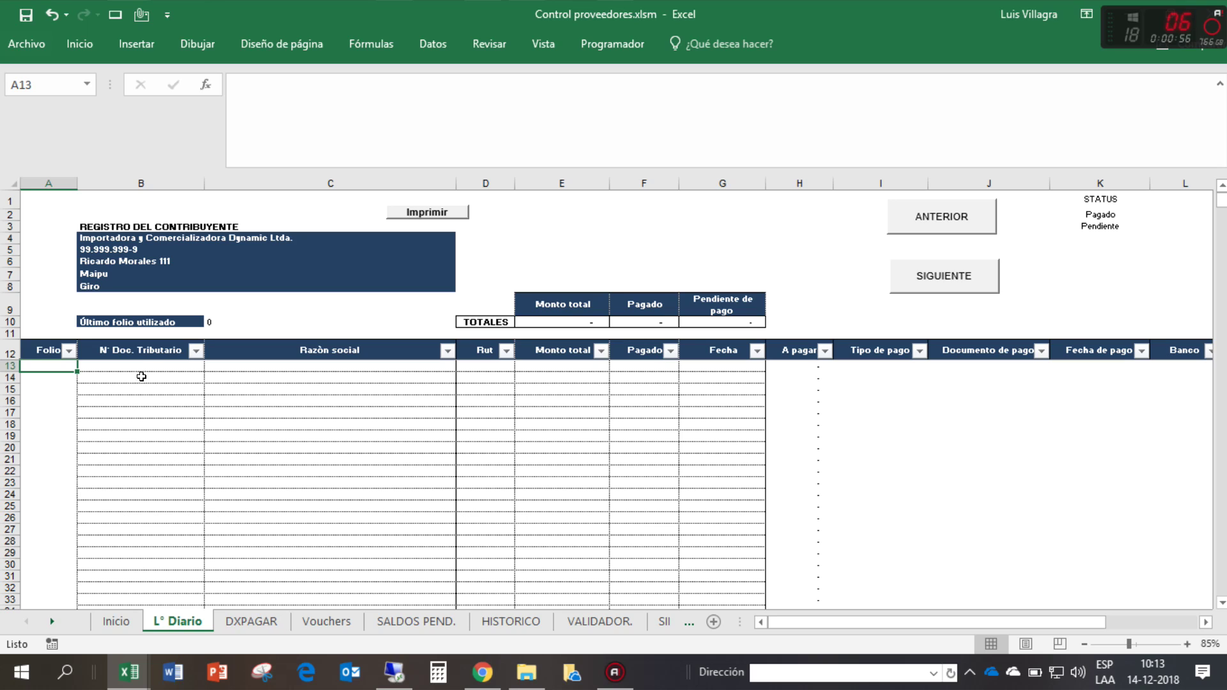
drag(931, 621, 755, 629)
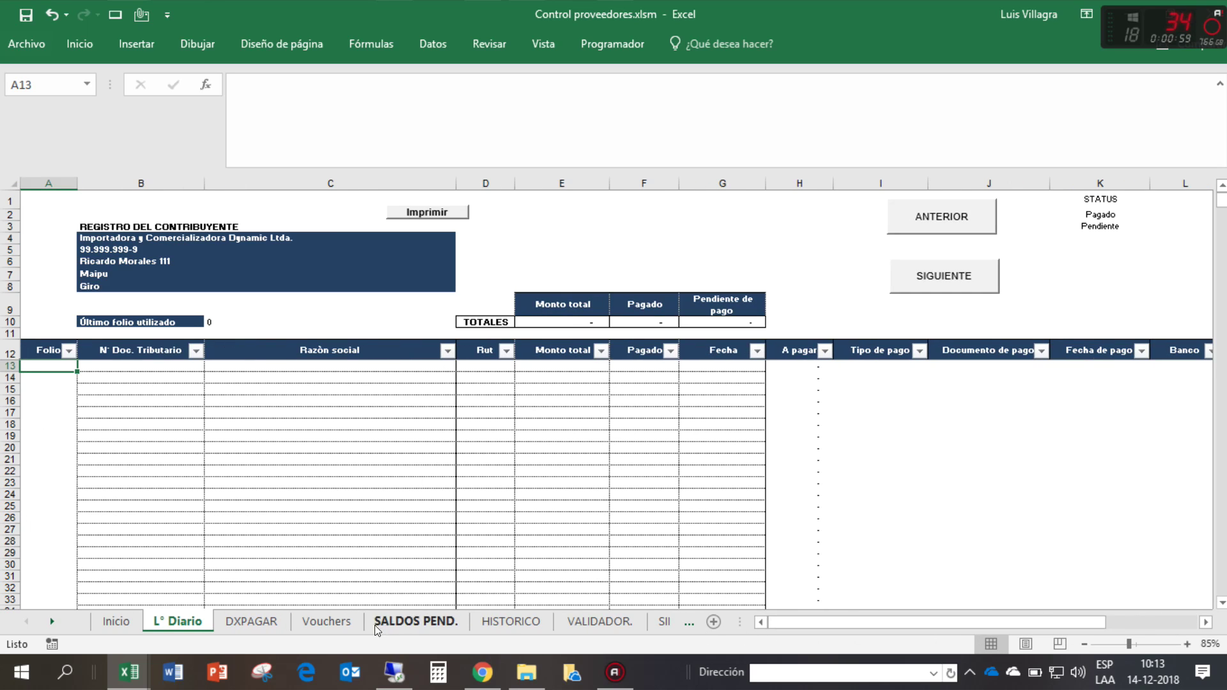
click(280, 624)
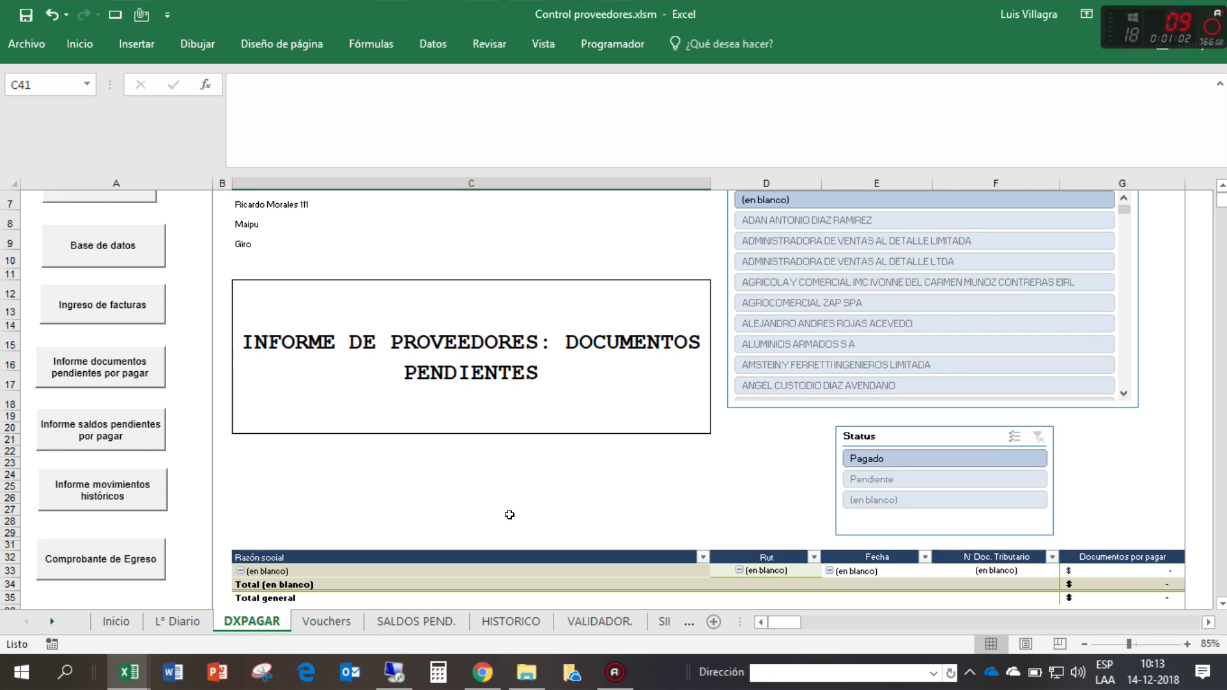
scroll(509, 514, down, 3)
click(343, 624)
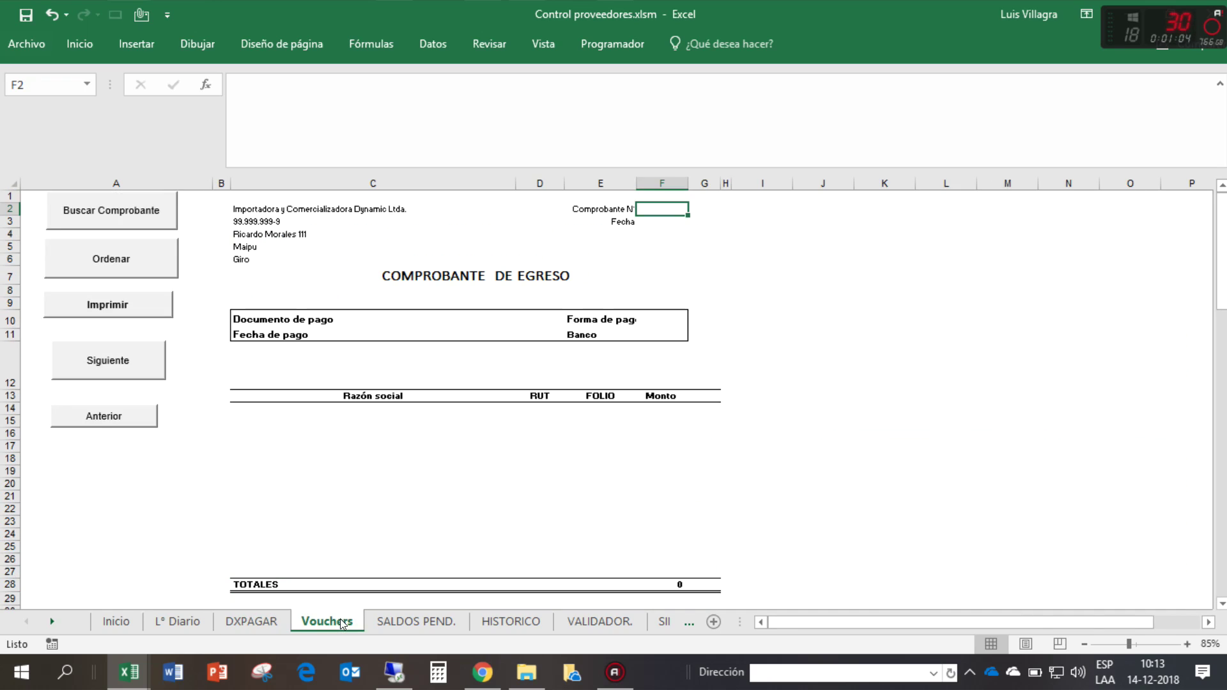
click(393, 620)
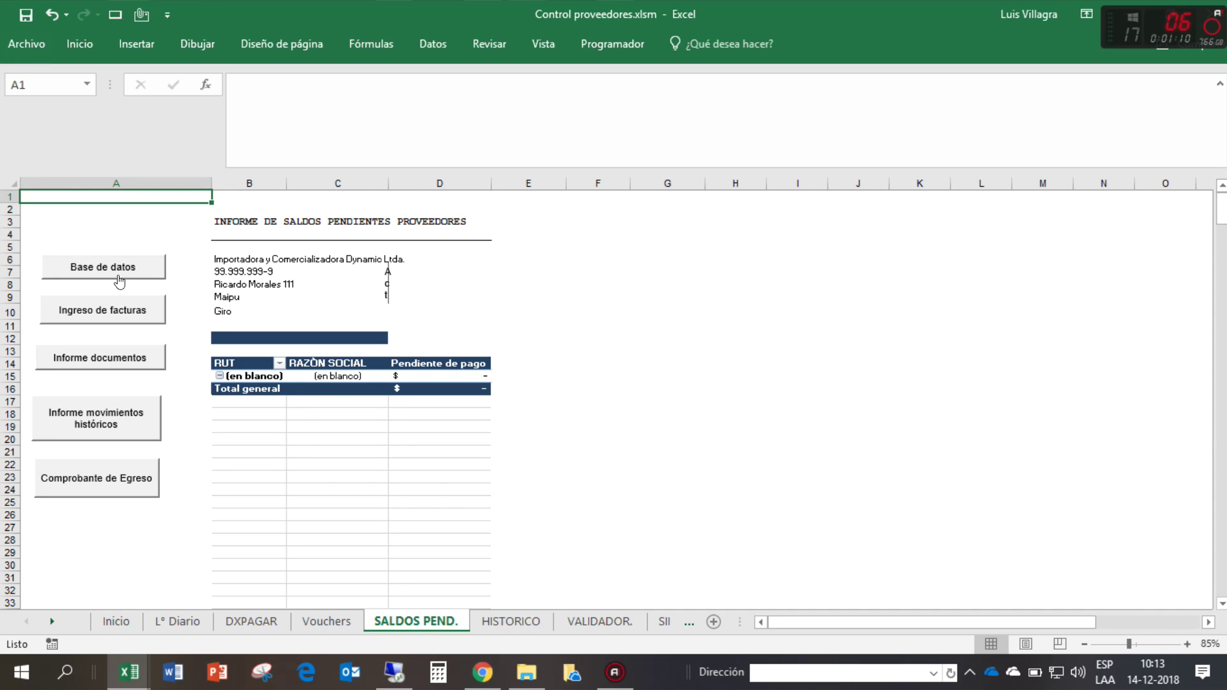
click(518, 622)
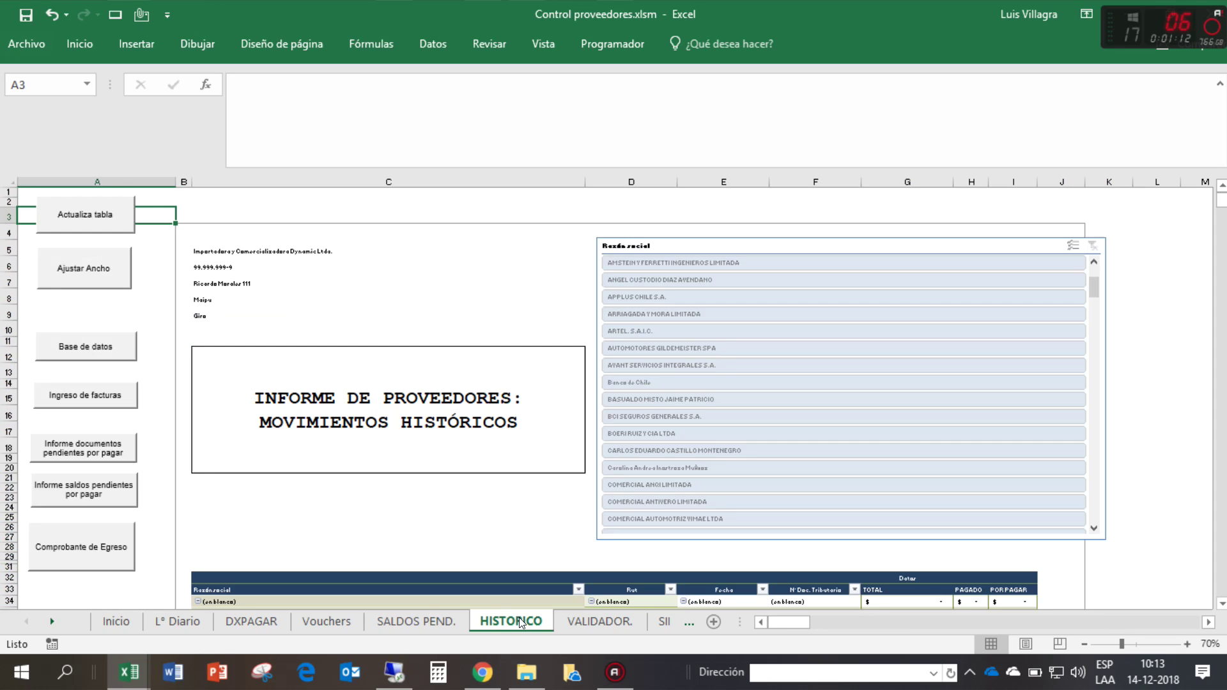
scroll(504, 521, down, 7)
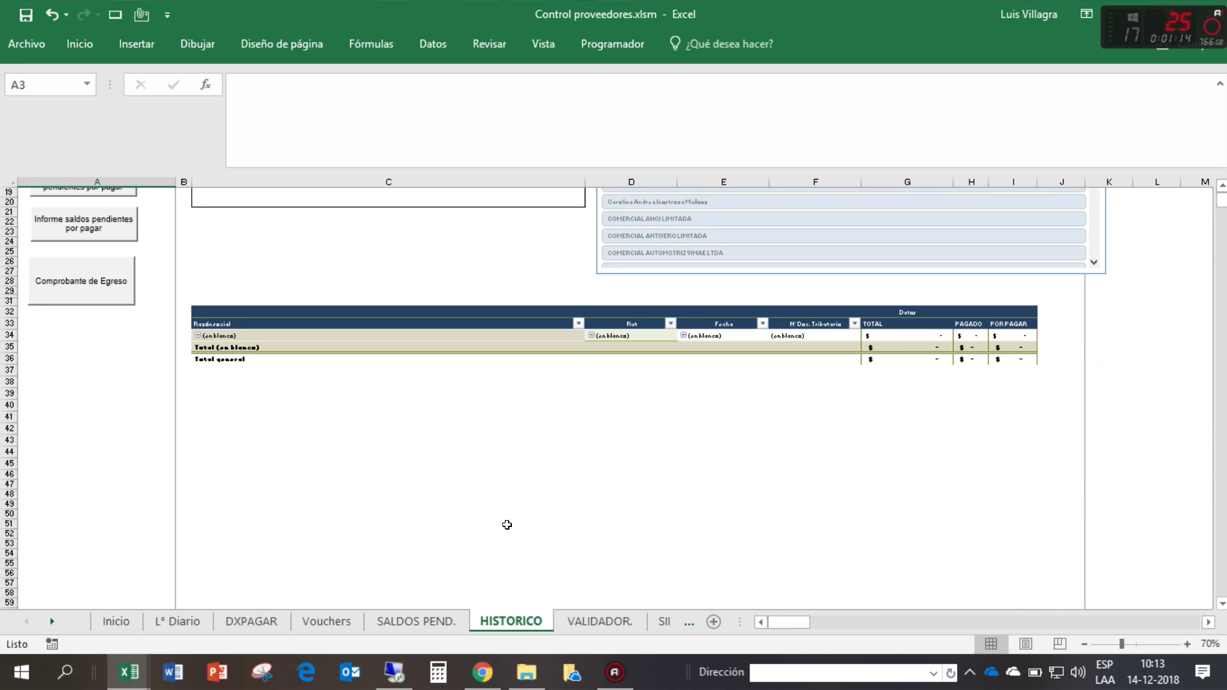
scroll(507, 525, up, 6)
scroll(507, 525, up, 1)
scroll(517, 493, down, 5)
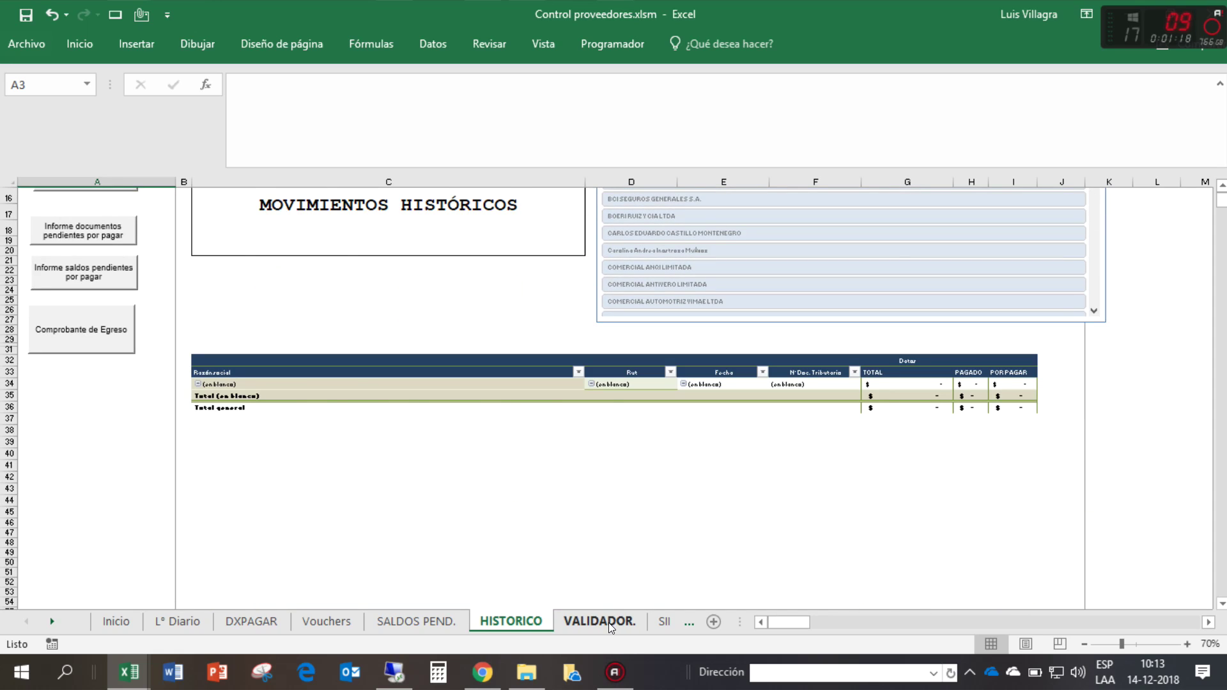
click(608, 623)
click(50, 624)
click(50, 624)
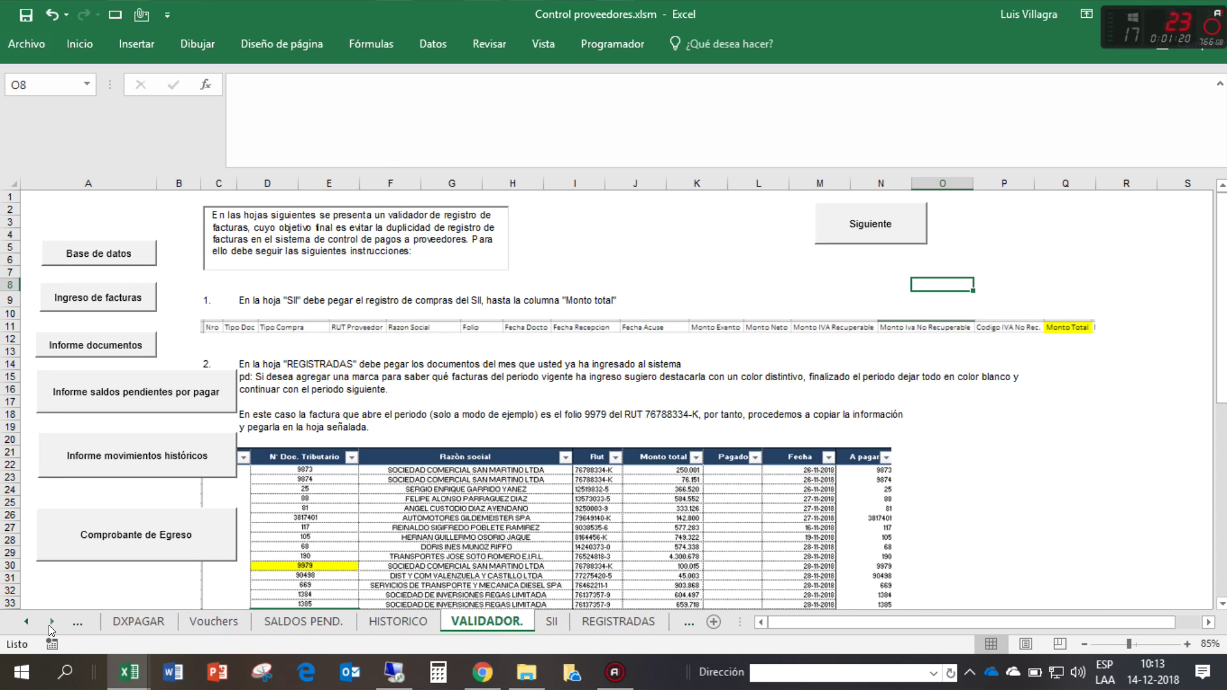
click(49, 624)
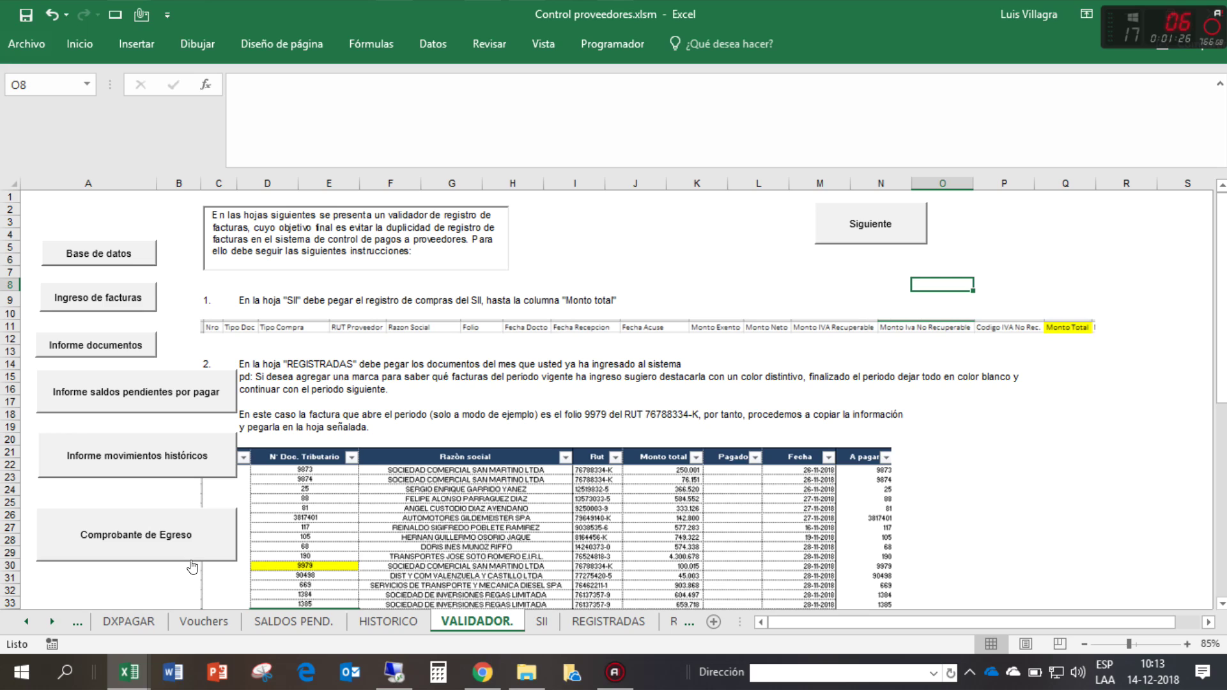
click(24, 621)
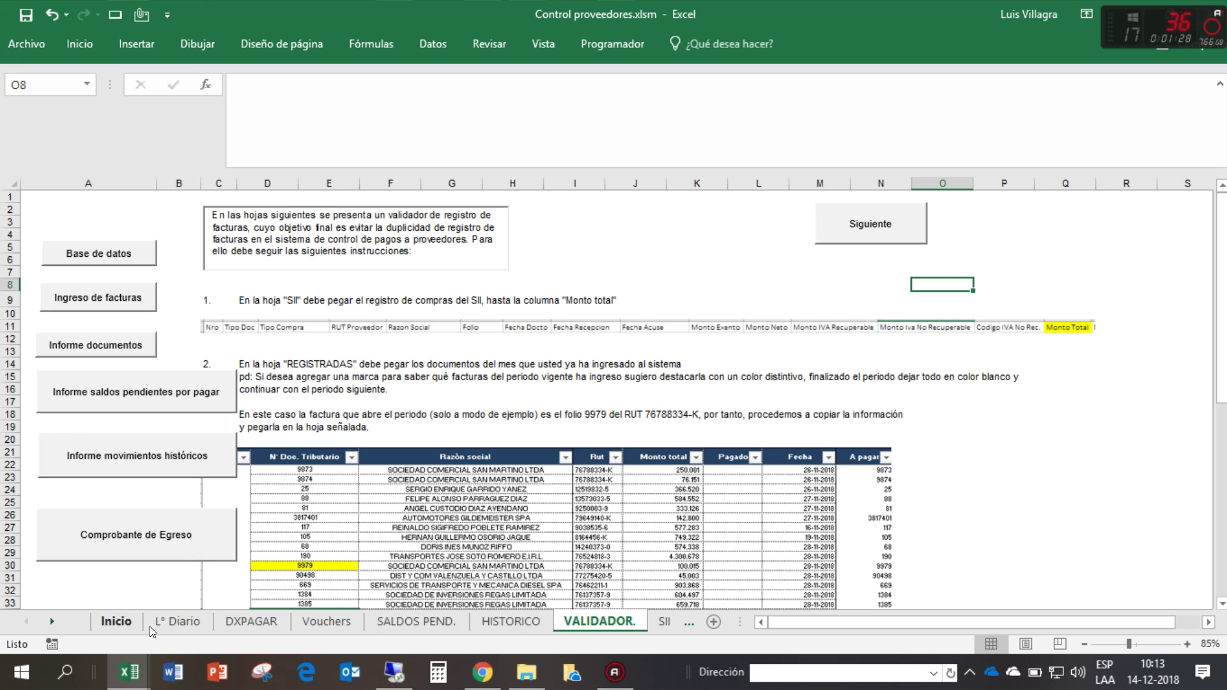
click(151, 624)
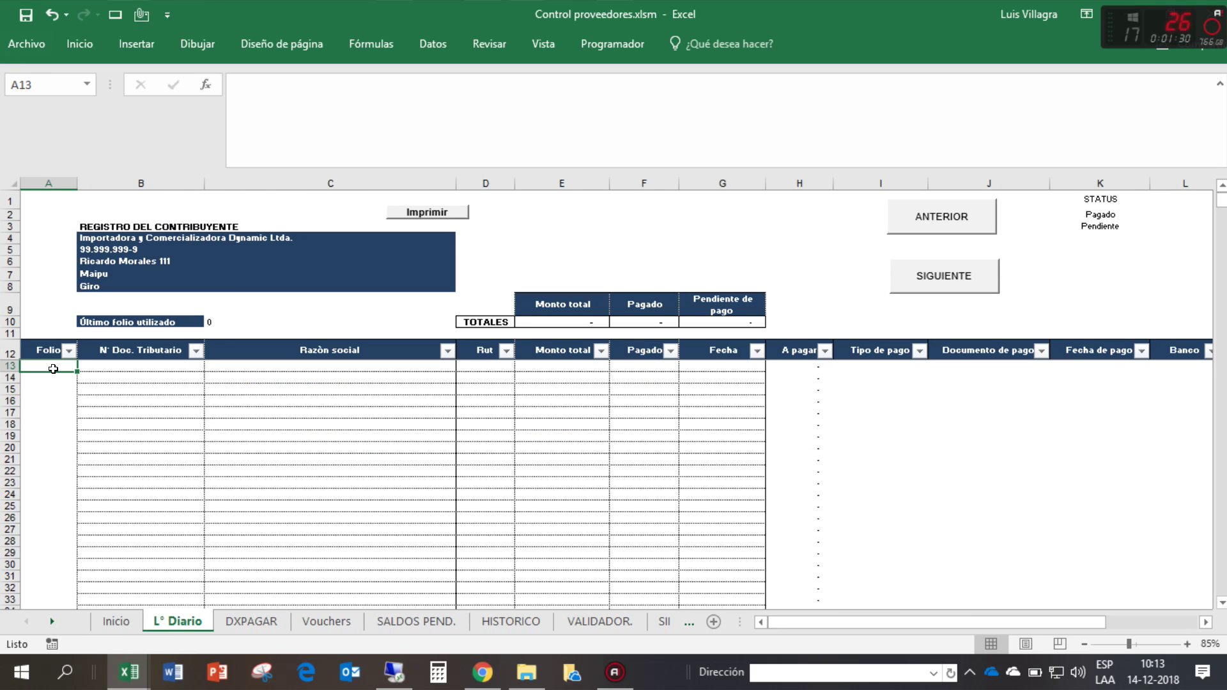
- Select the register range A13:G28 and open the REGISTRADAS sheet
mouse_move(53, 369)
mouse_down()
mouse_move(685, 477)
mouse_move(737, 505)
mouse_move(736, 548)
mouse_up()
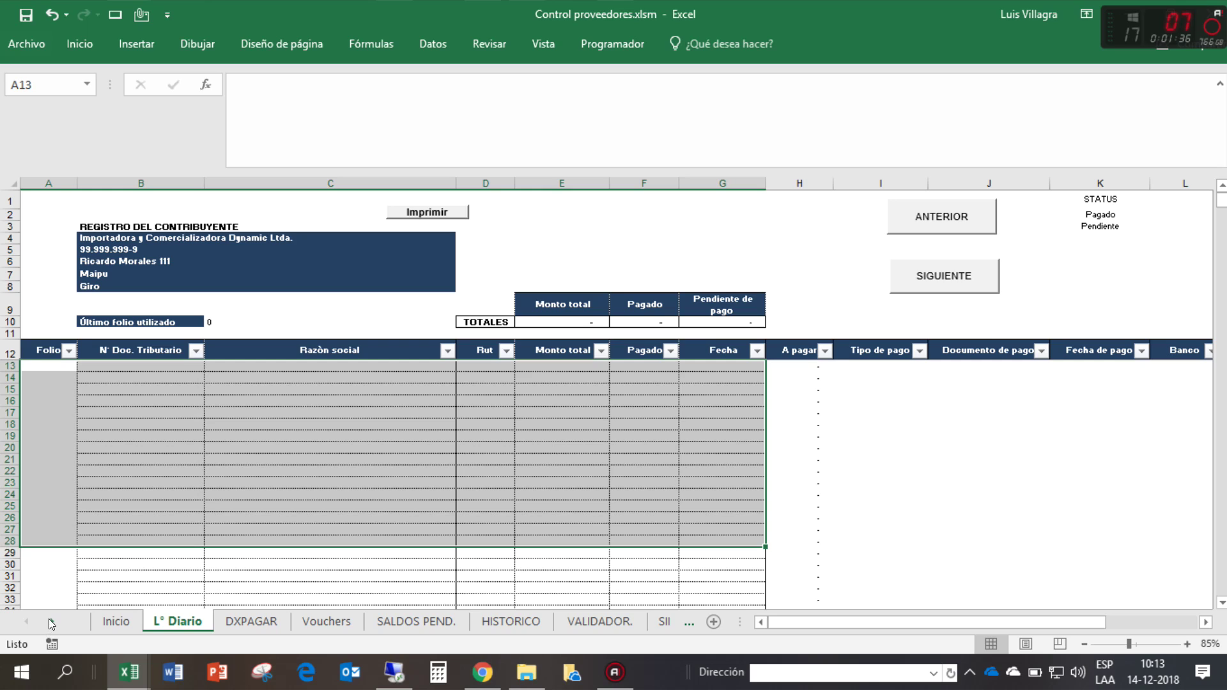
click(51, 622)
click(51, 622)
click(51, 622)
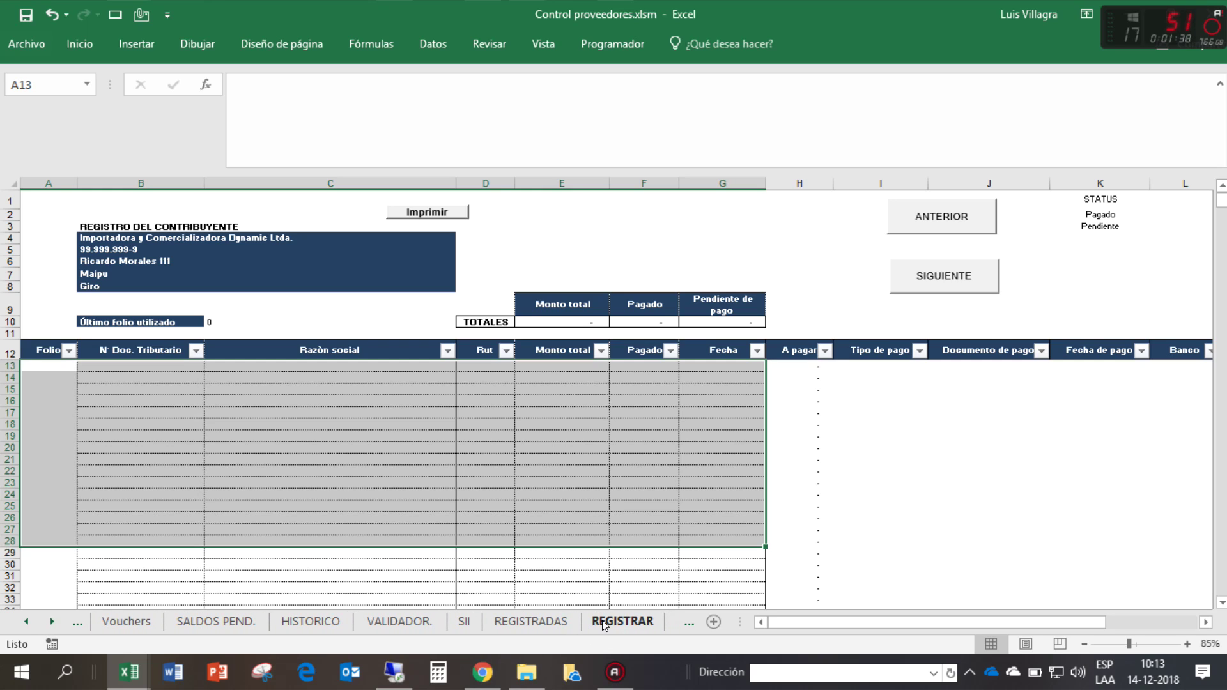
click(533, 620)
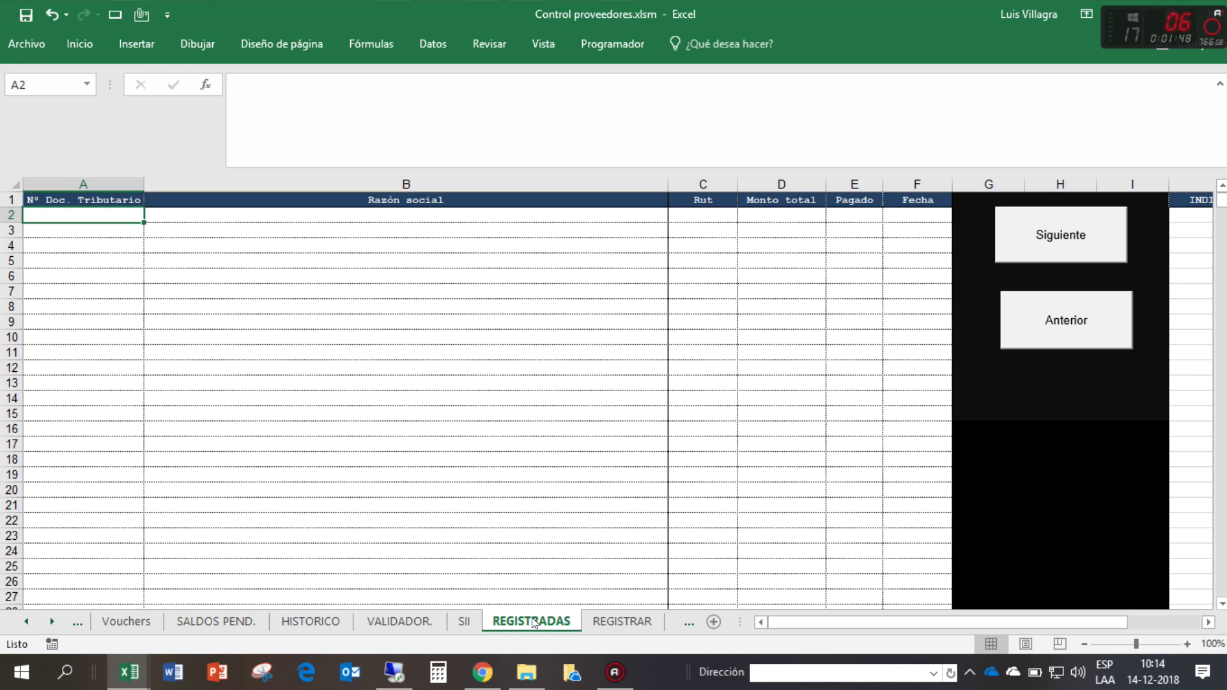
- Visit the REGISTRAR and REGISTRADAS sheets, then refresh the REGISTRAR pivot table
click(591, 623)
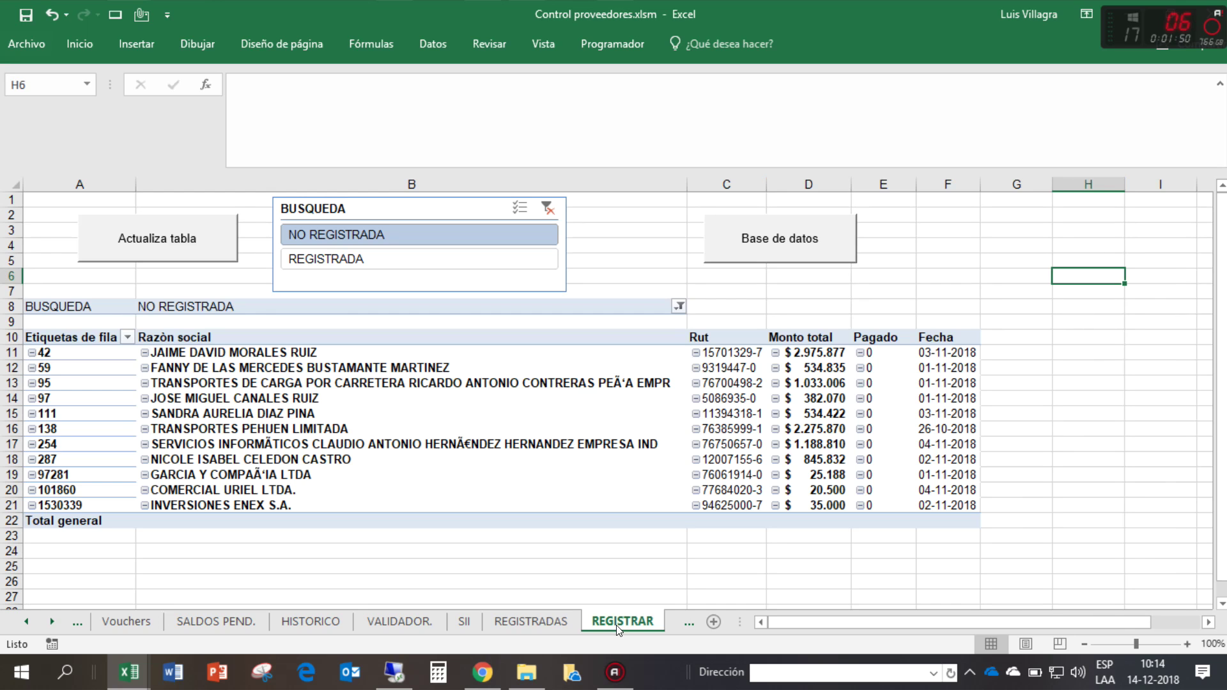
click(789, 246)
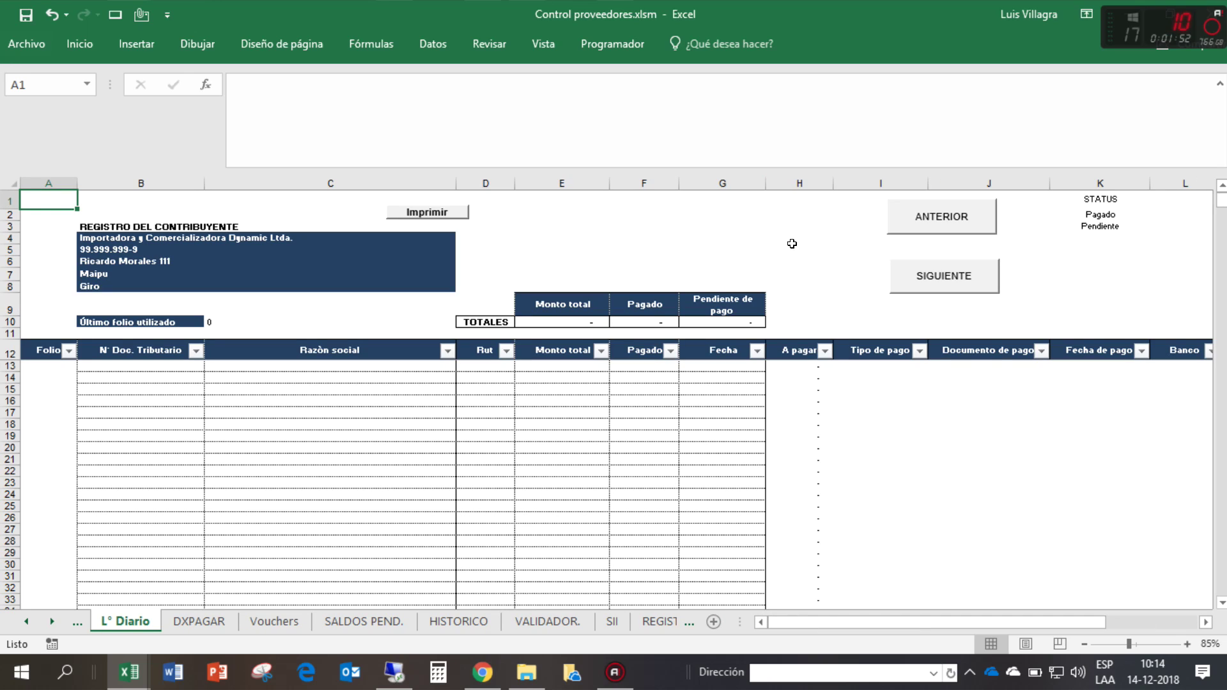
click(664, 622)
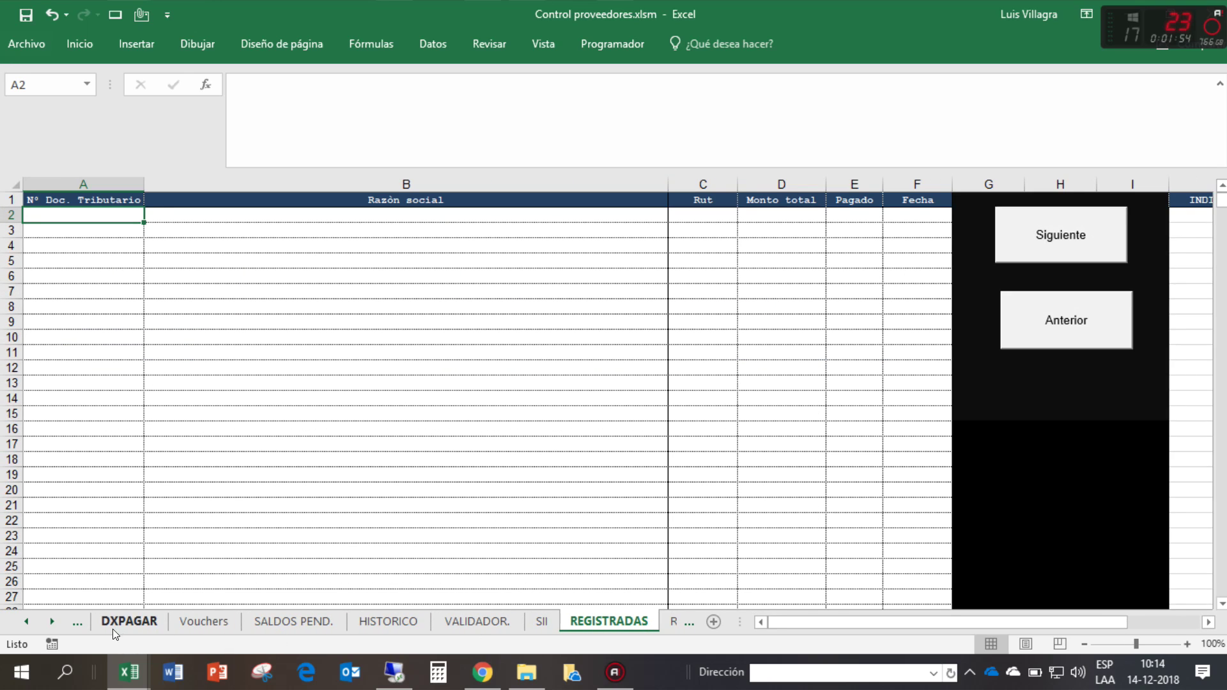
click(53, 621)
click(53, 621)
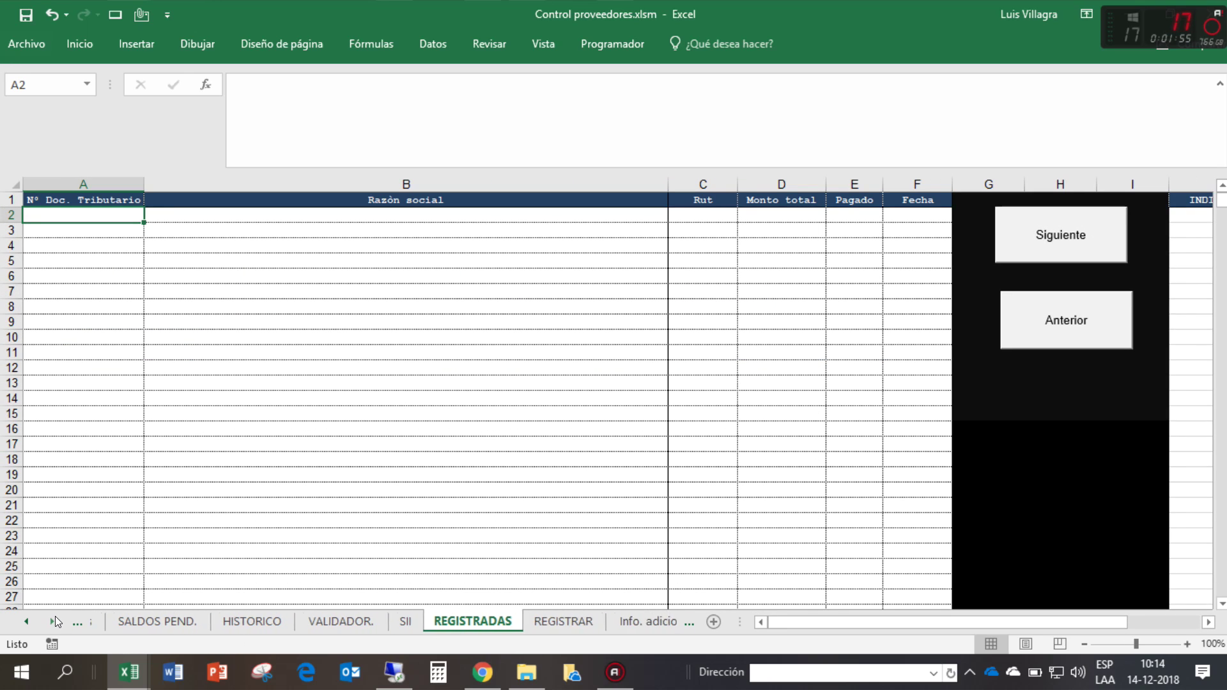
click(553, 621)
click(163, 246)
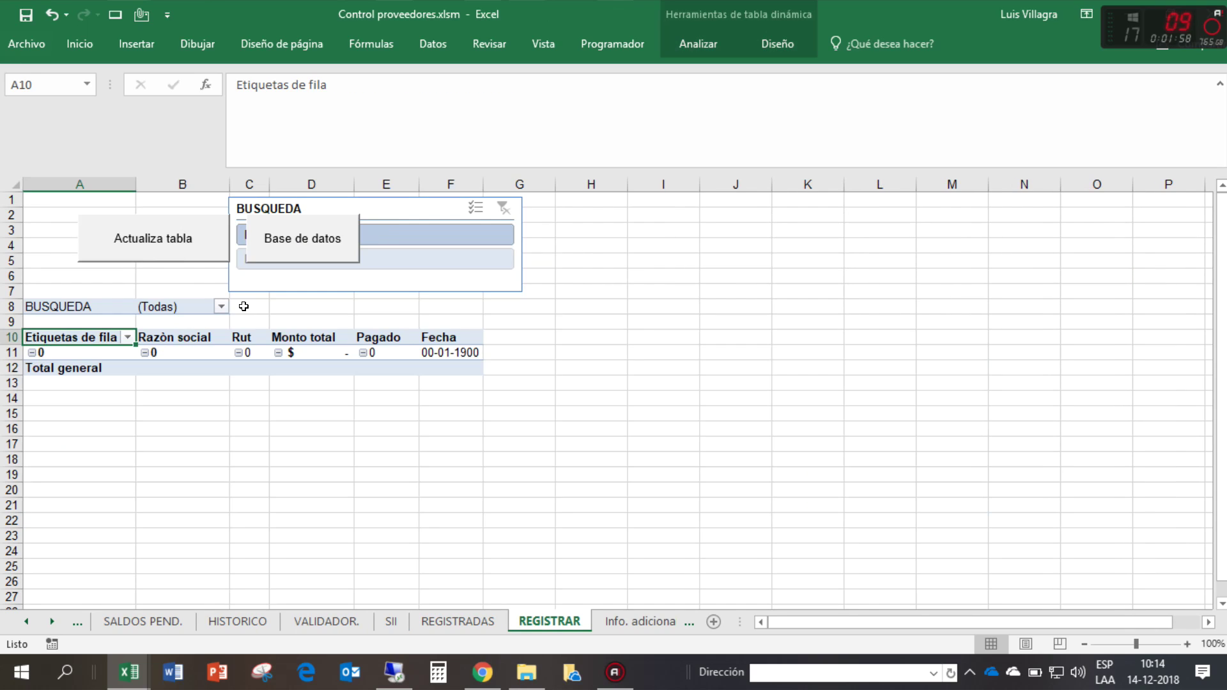
- Select pivot row A11:F11, then return to L° Diario and select cell B13
click(26, 620)
click(26, 620)
click(26, 620)
click(26, 620)
drag(32, 352, 450, 352)
click(175, 621)
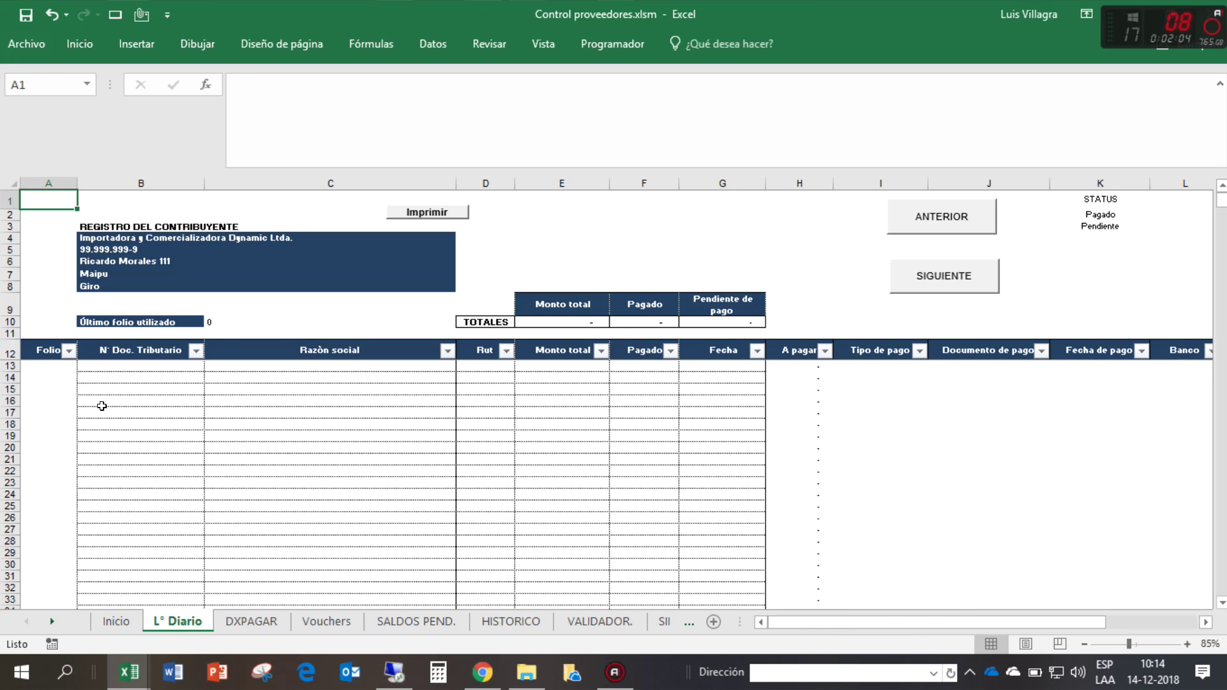
click(91, 363)
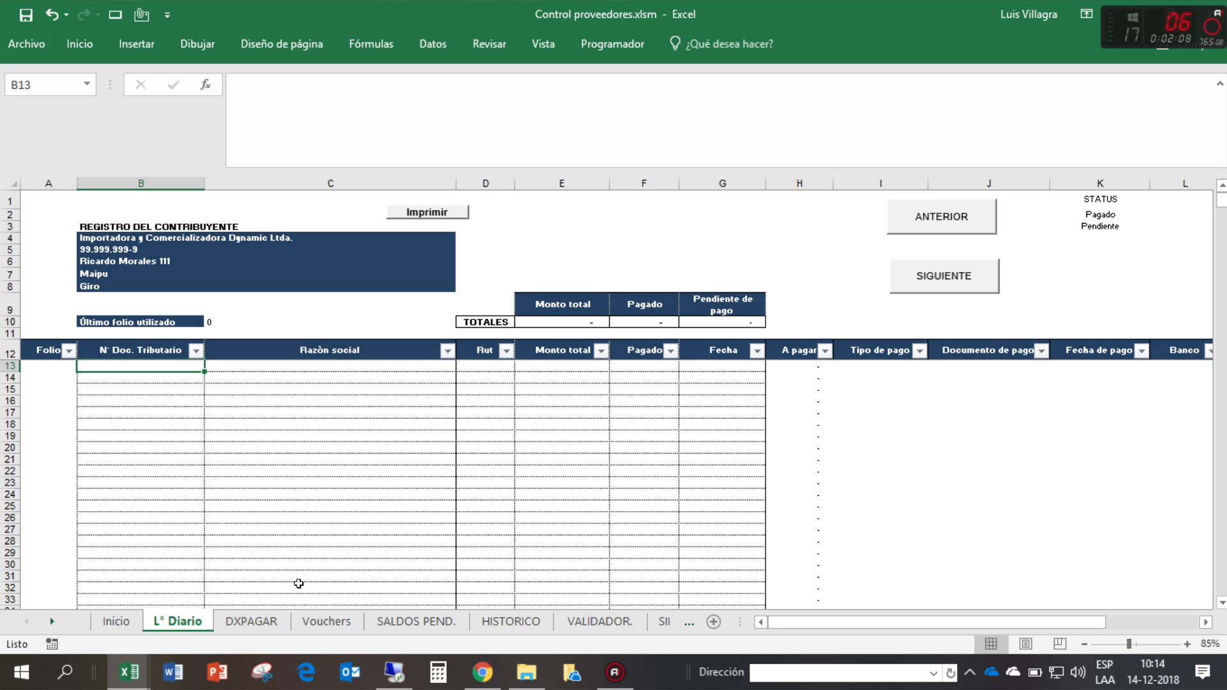
- Check cell E5 on REVISION COMPRAS's JULIO 2018 sheet, then return to Control proveedores
mouse_move(129, 671)
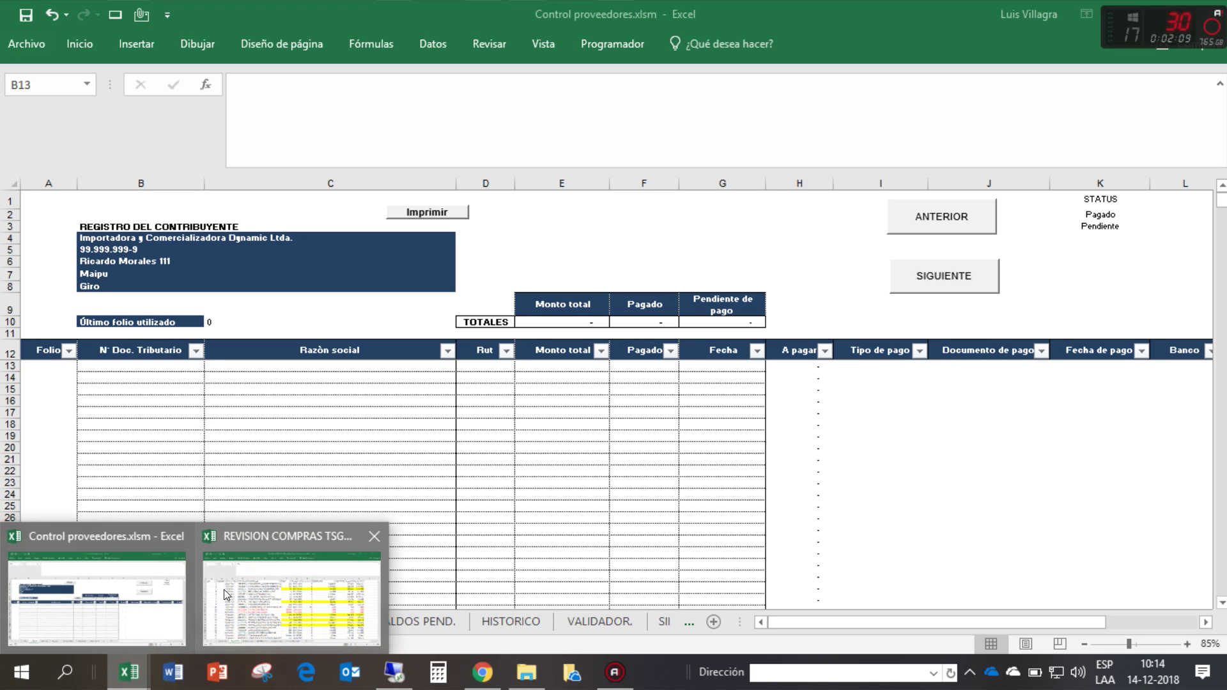
click(291, 592)
click(373, 271)
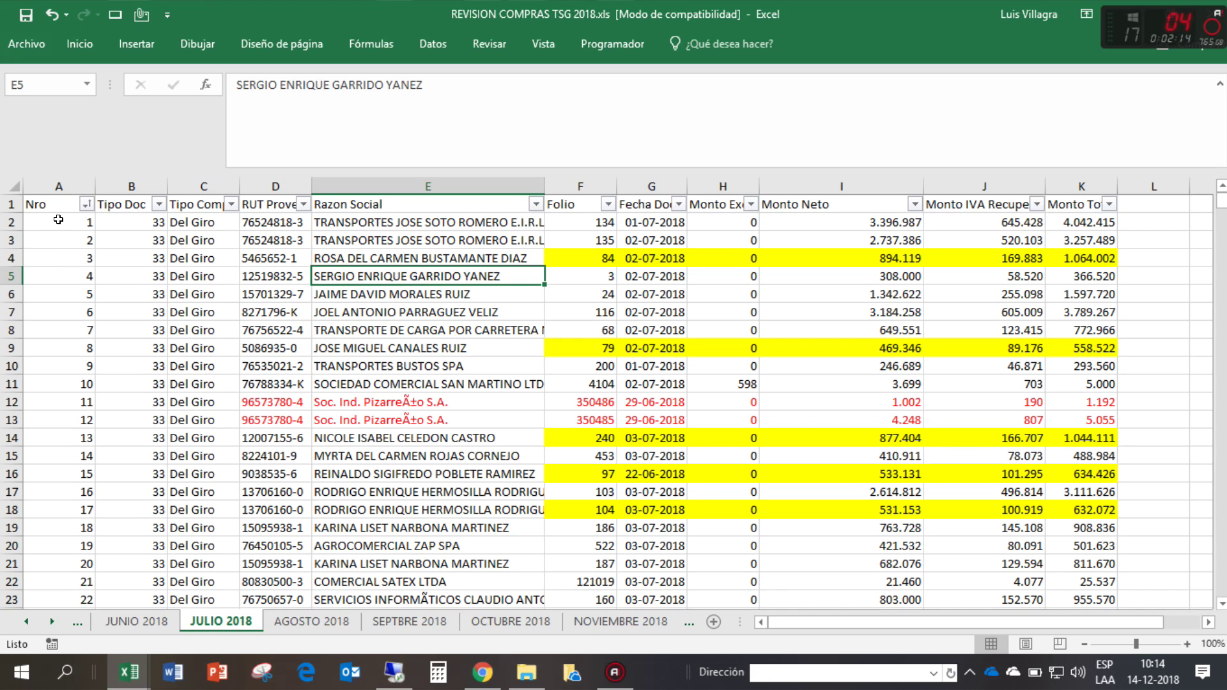
key(alt+Tab)
key(alt+Tab)
key(alt+Tab)
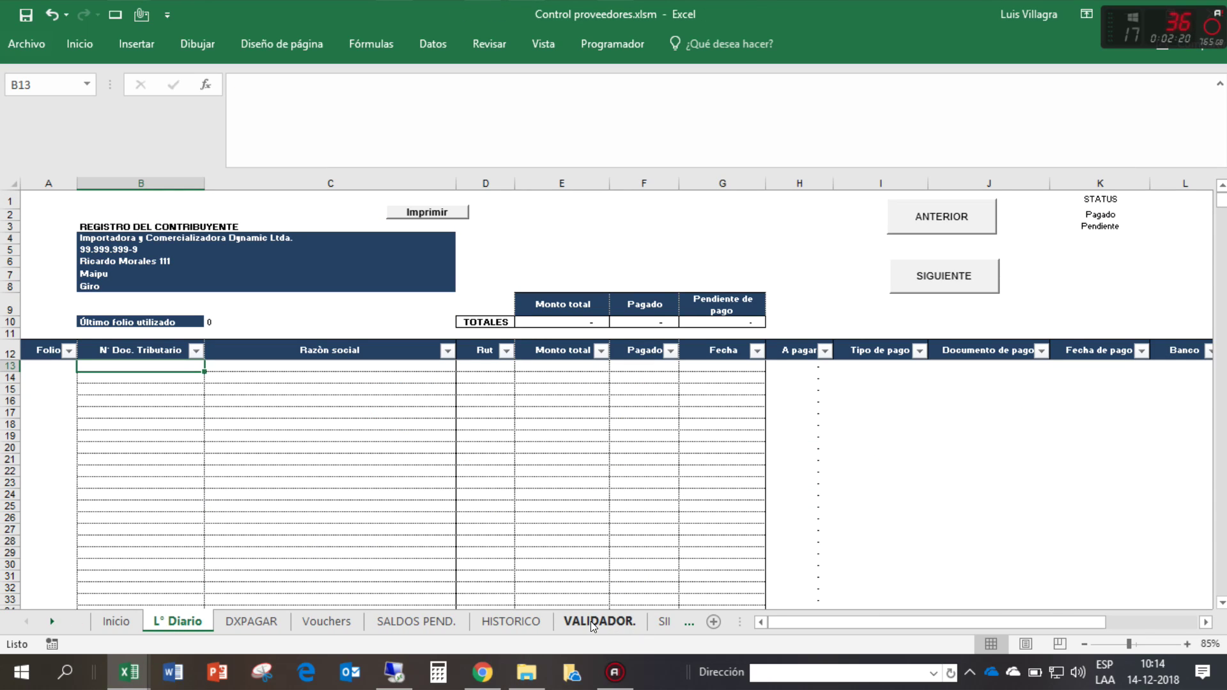
- Review the VALIDADOR. sheet and the SII sheet from cell A2 down
click(591, 621)
click(653, 621)
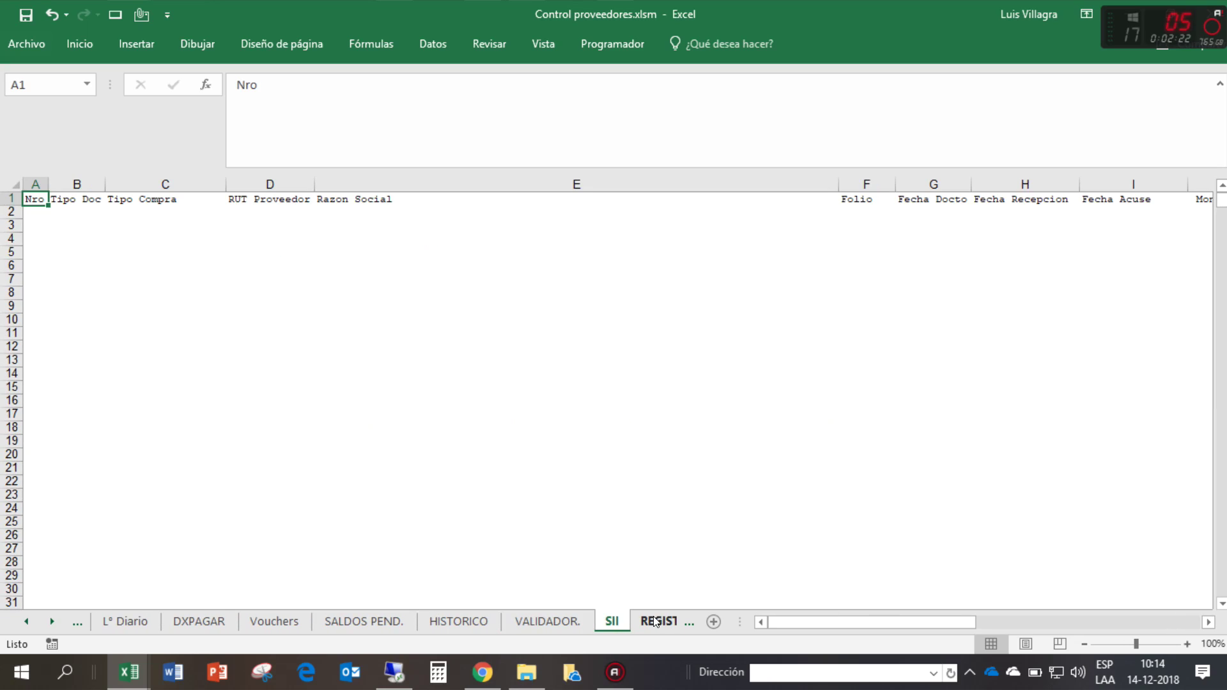
click(39, 212)
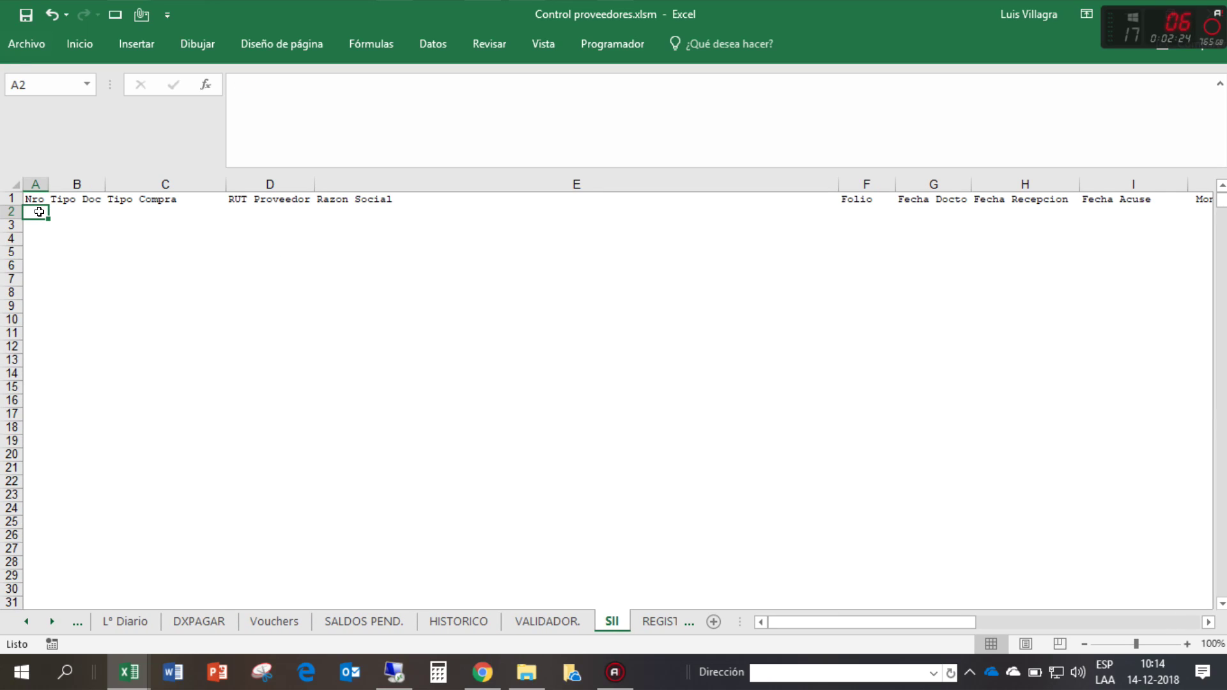
scroll(450, 620, down, 3)
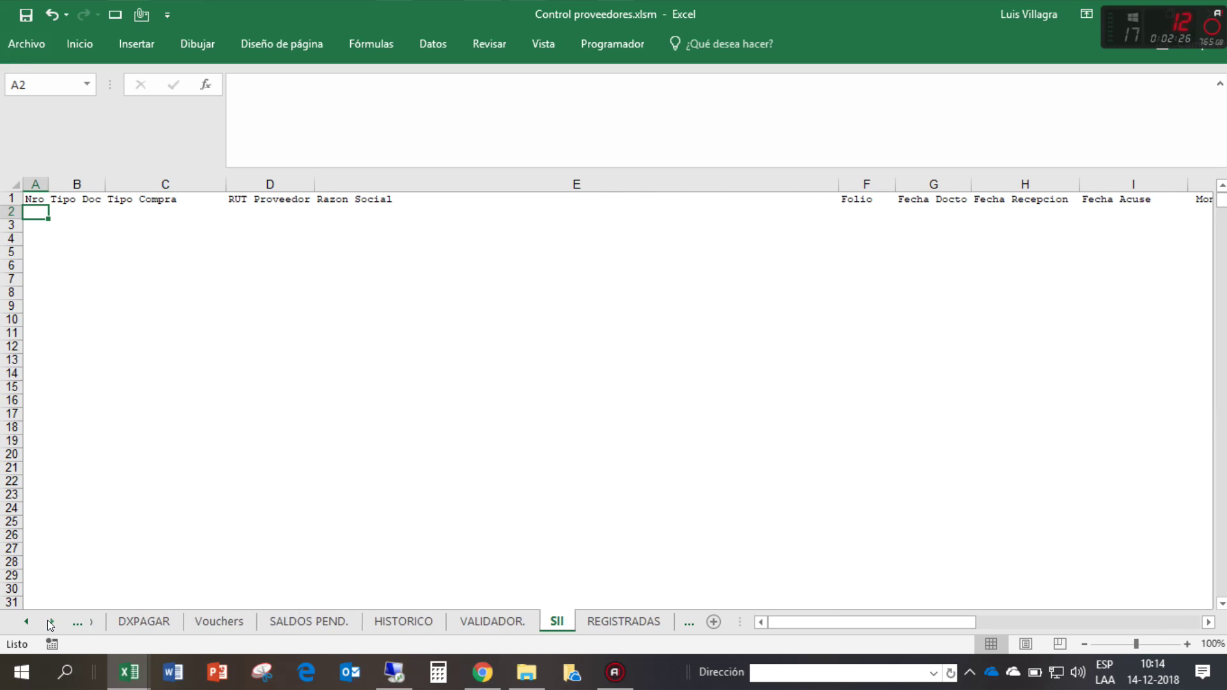
- Check cell A11 of the REGISTRAR pivot table, then return to the VALIDADOR. sheet
click(551, 622)
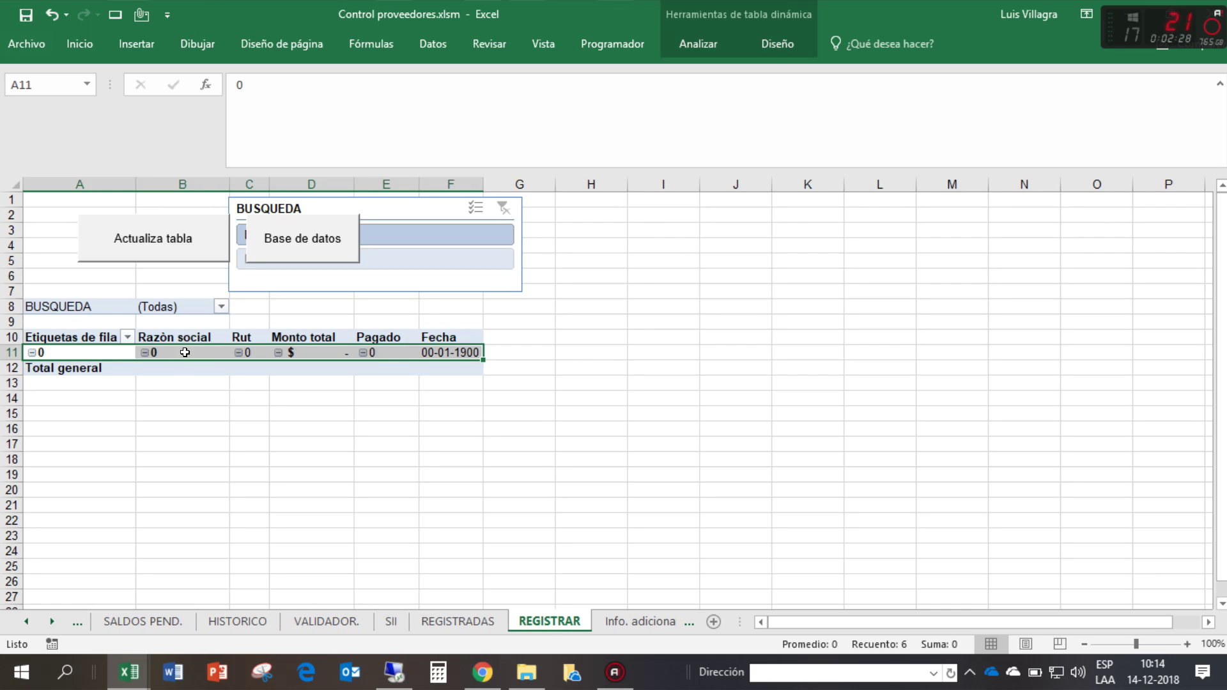
click(80, 350)
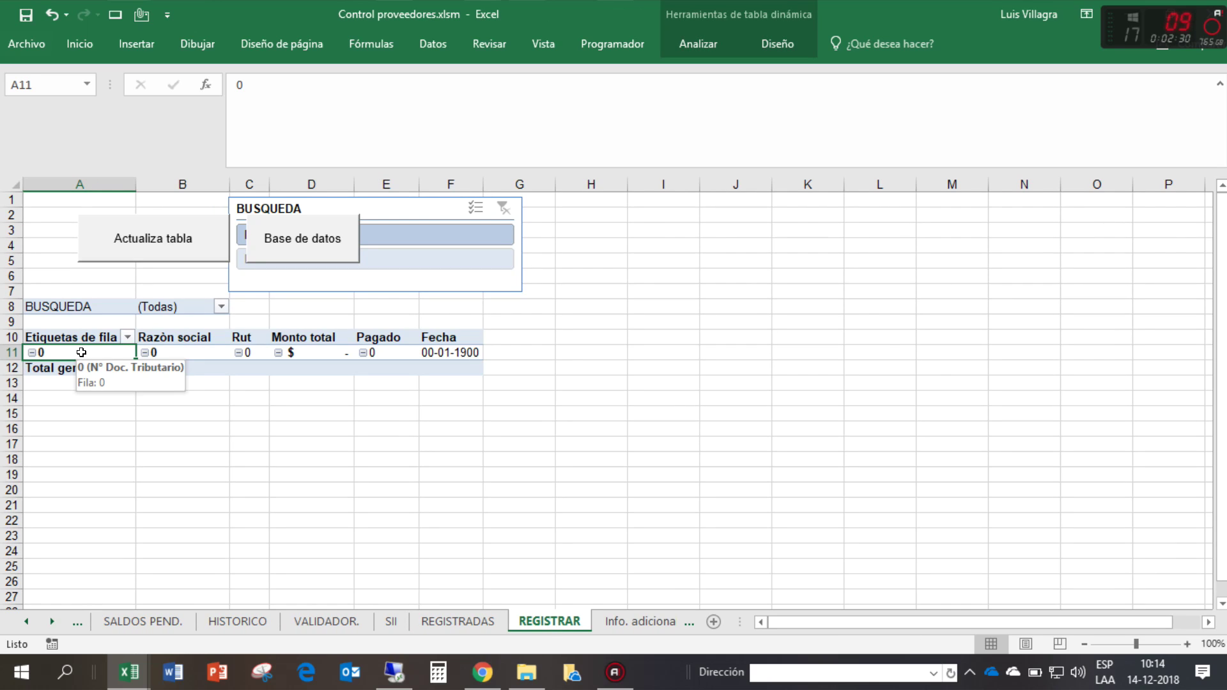
key(ctrl+Tab)
key(ctrl+Tab)
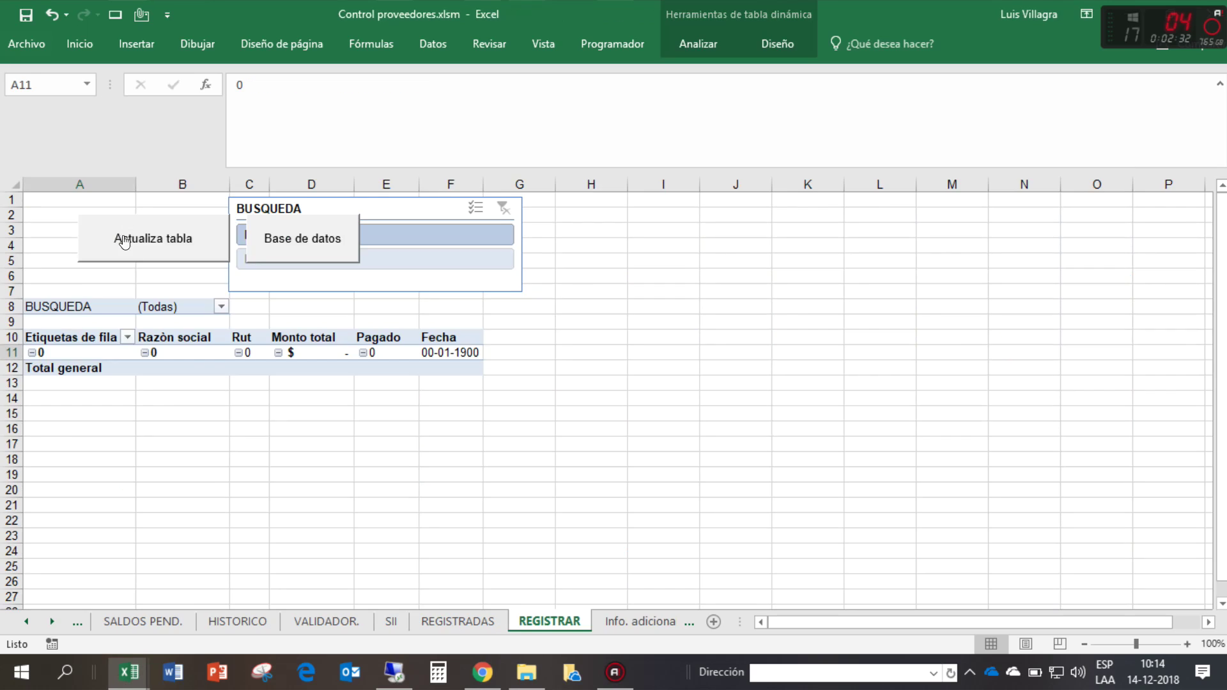
click(326, 621)
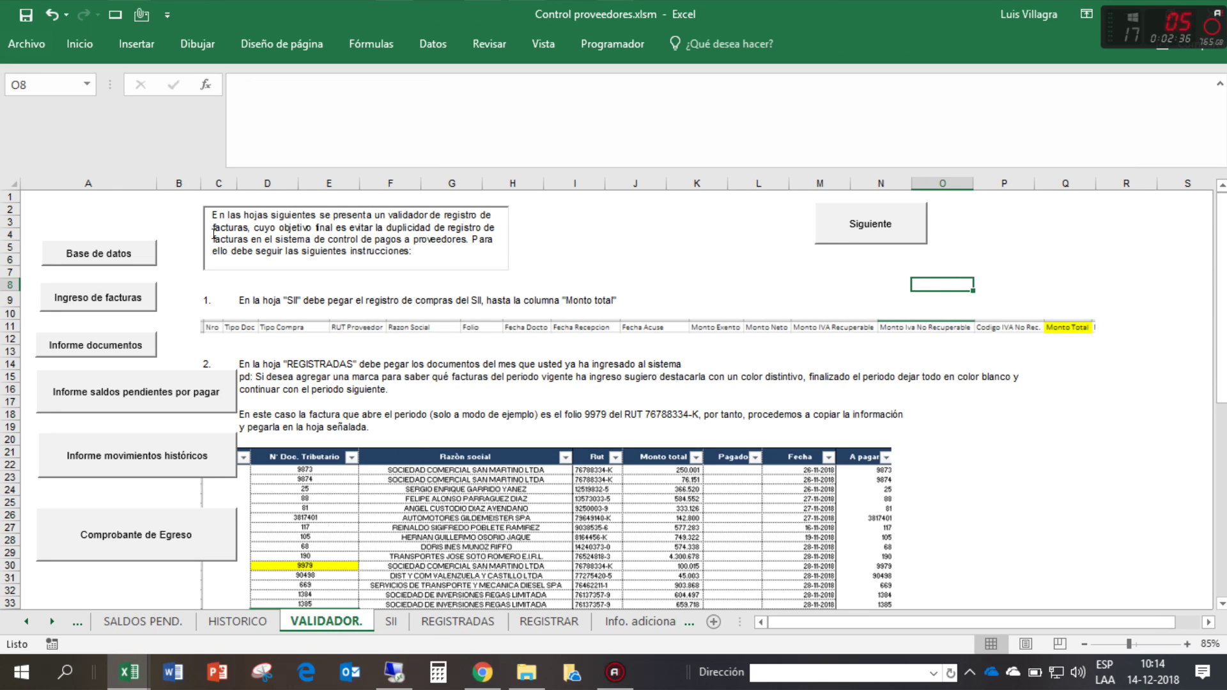
- Widen column A and shrink the three report buttons, including Comprobante de Egreso
drag(156, 178, 255, 179)
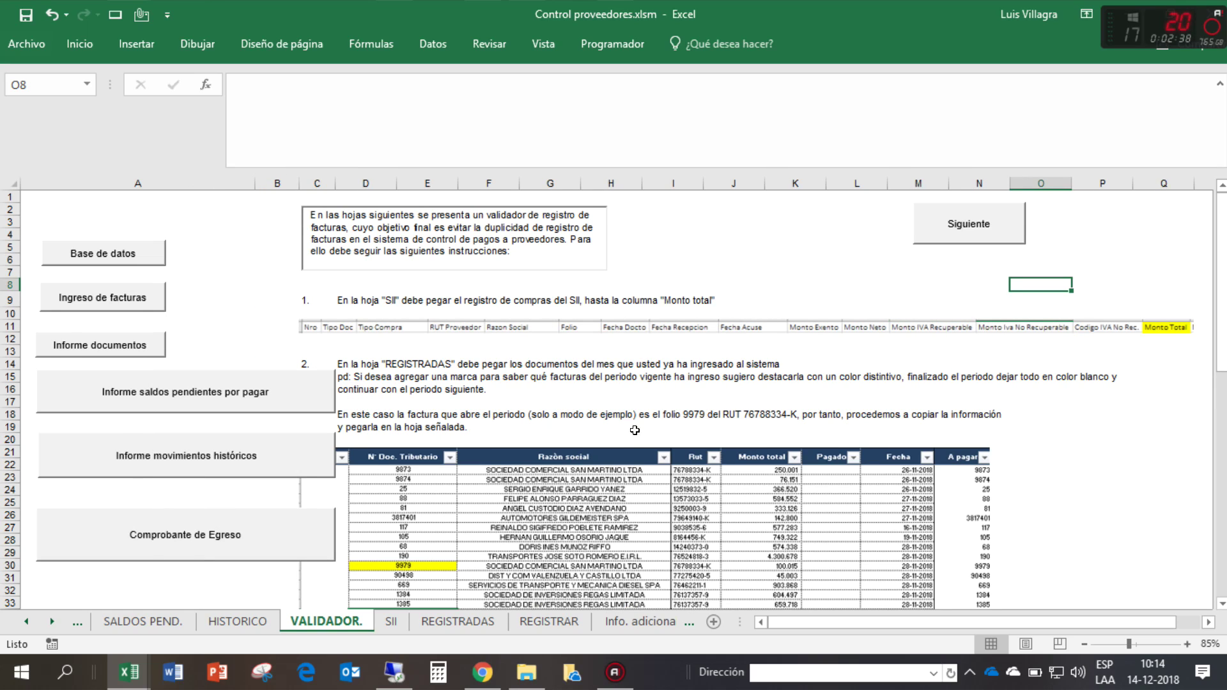
click(608, 391)
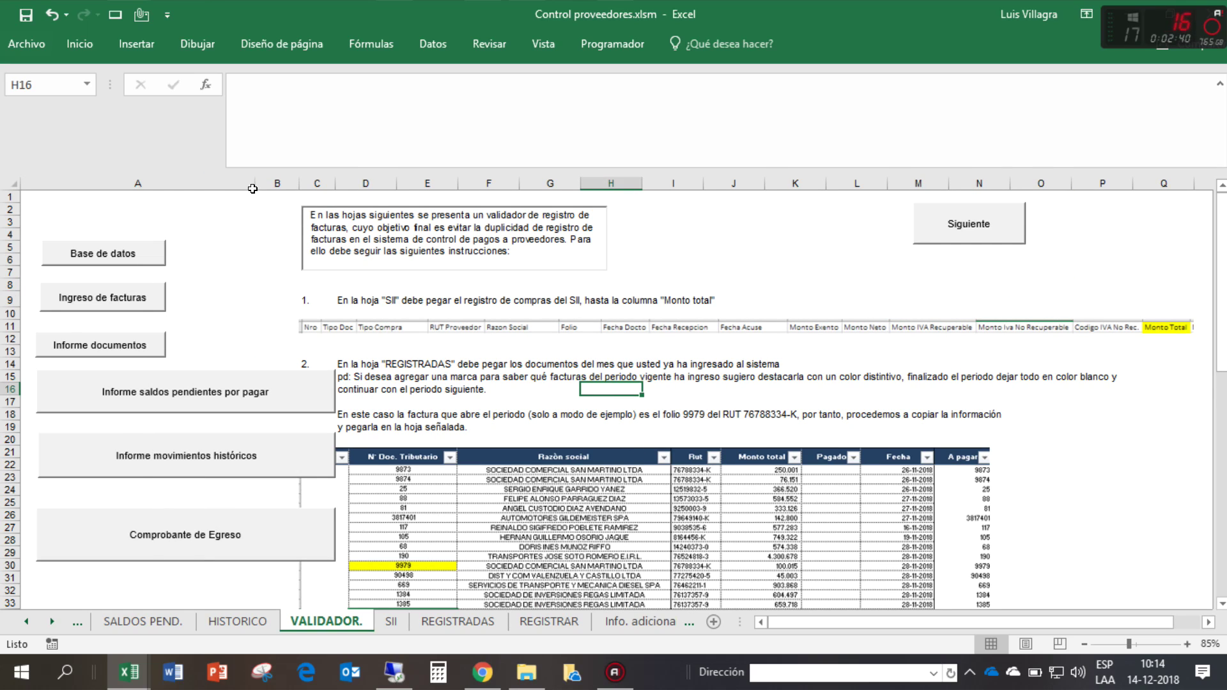
right_click(297, 401)
key(Escape)
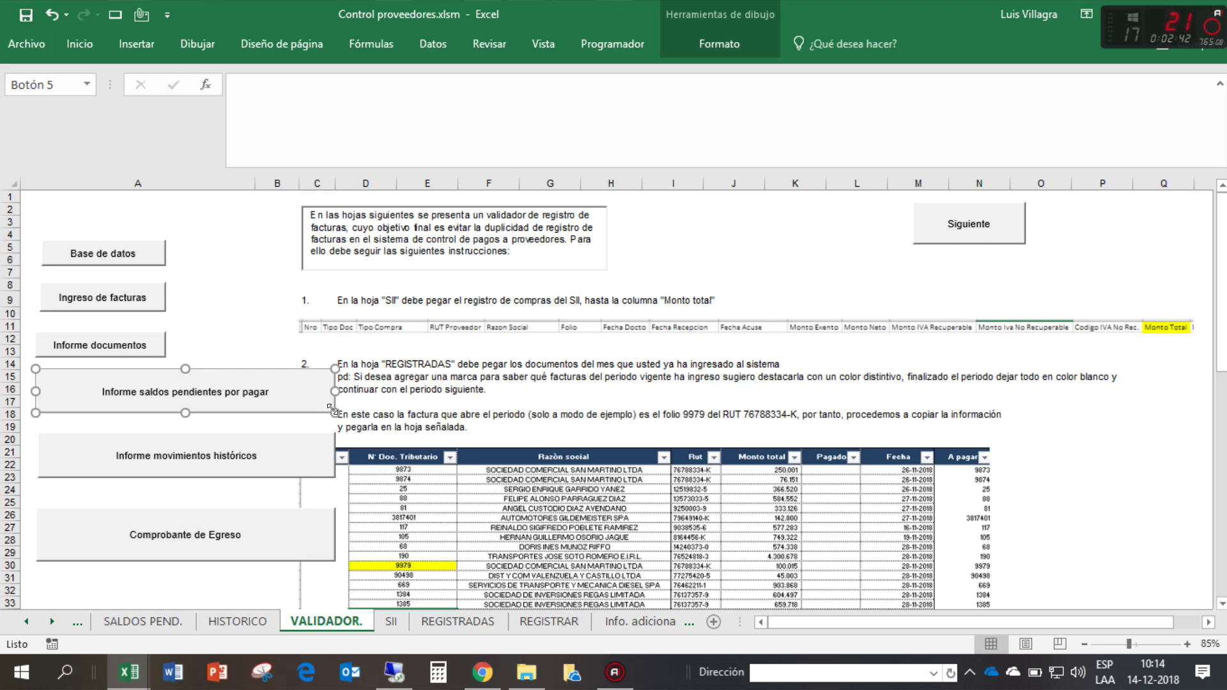
drag(329, 409, 218, 402)
ctrl+click(245, 455)
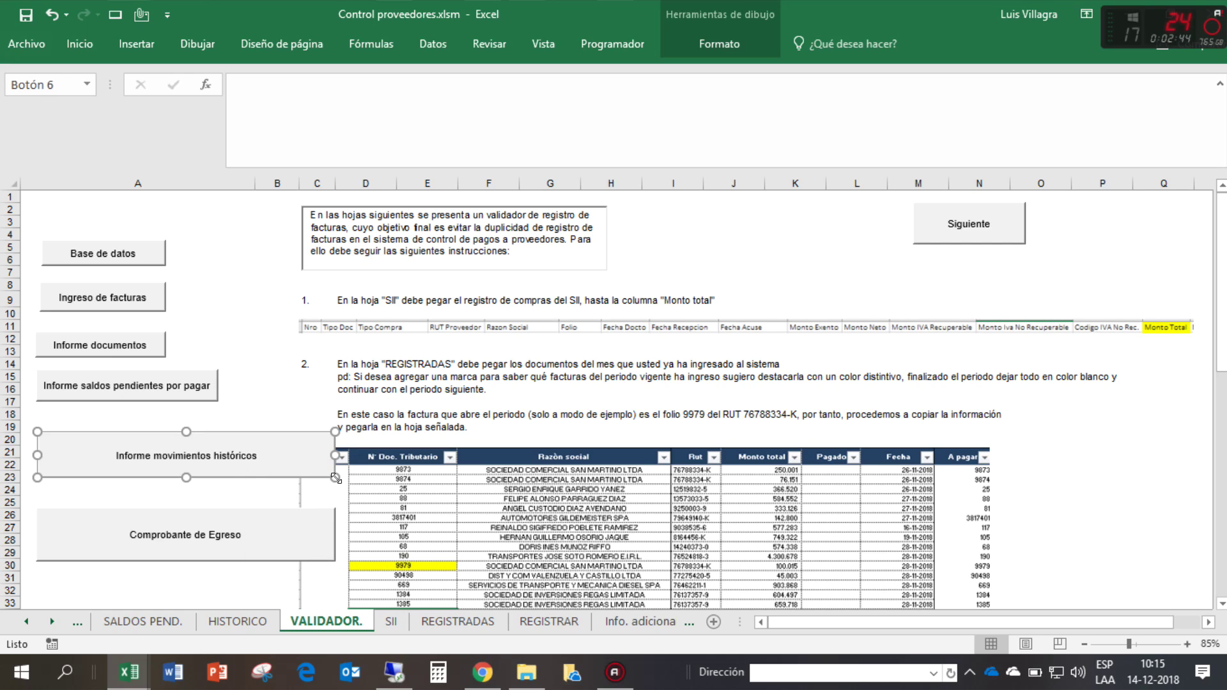
drag(334, 477, 204, 455)
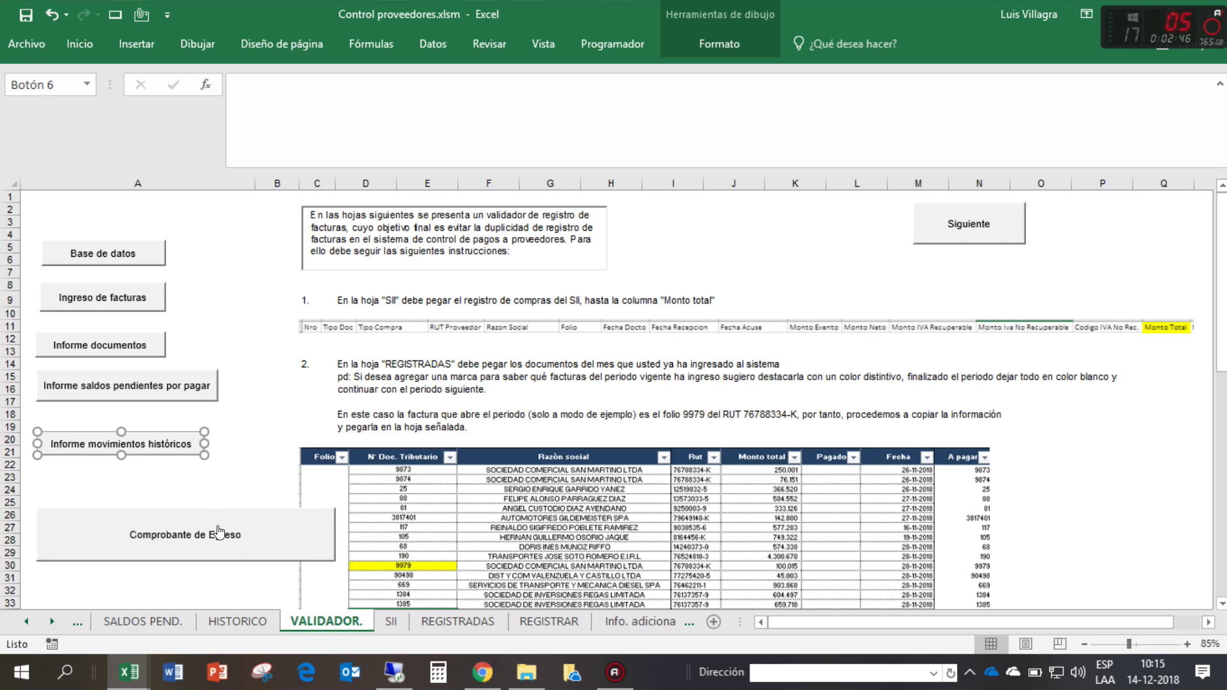
ctrl+click(224, 534)
drag(335, 561, 203, 560)
- Reshape the Informe saldos pendientes and Informe movimientos históricos buttons so labels wrap onto two lines
click(251, 491)
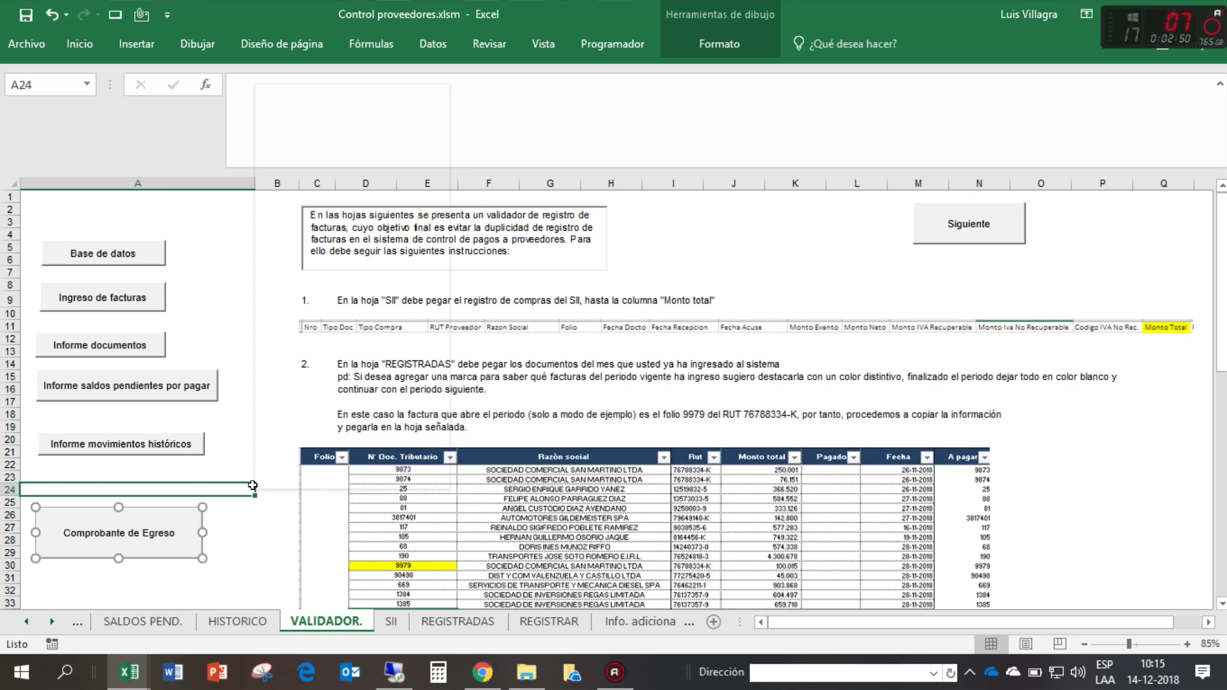
right_click(255, 493)
ctrl+click(187, 390)
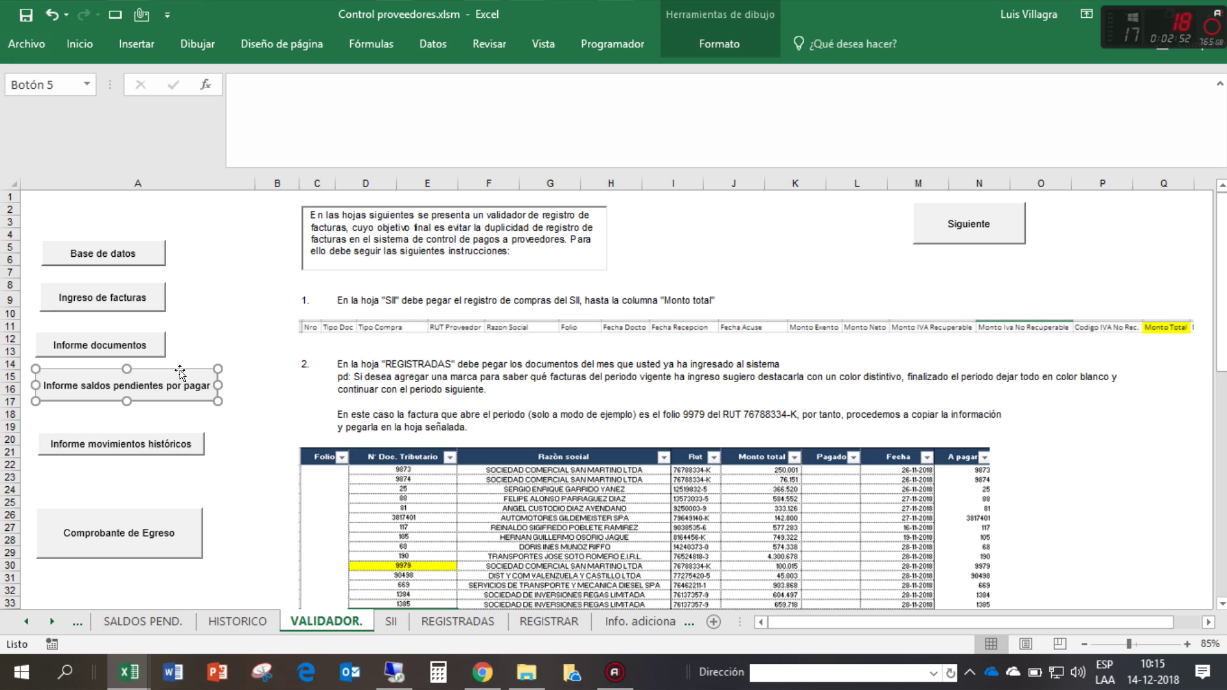
drag(218, 402, 167, 419)
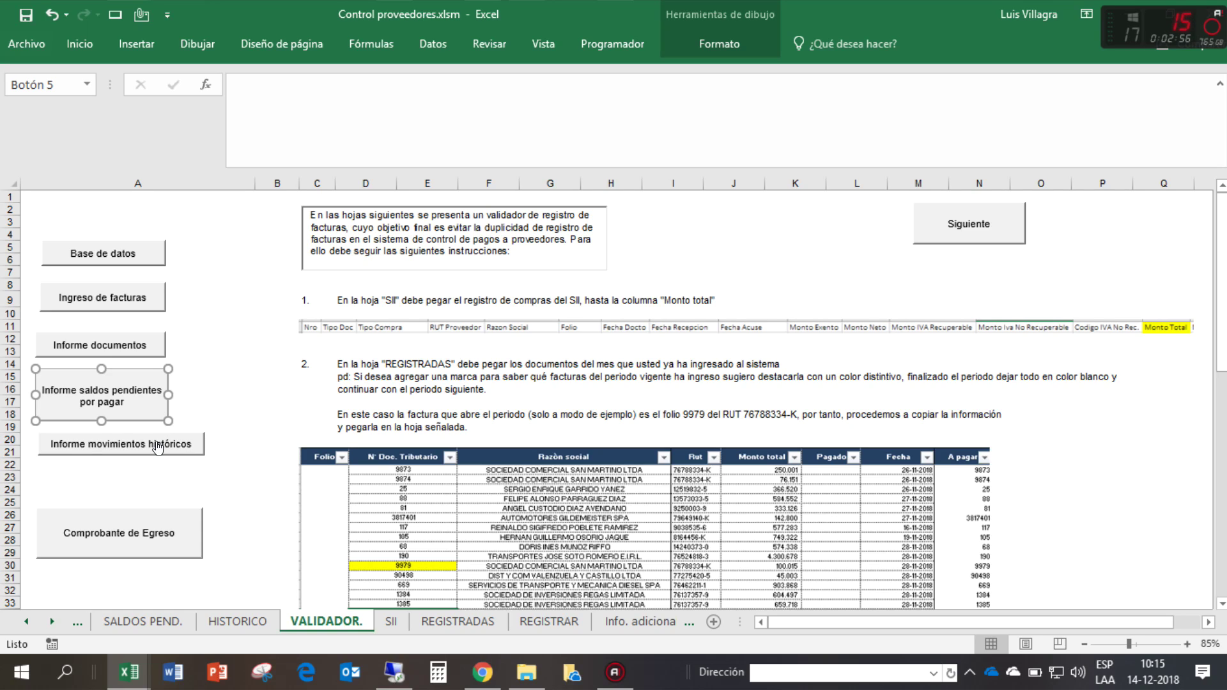
ctrl+click(157, 445)
drag(205, 455, 168, 472)
click(277, 478)
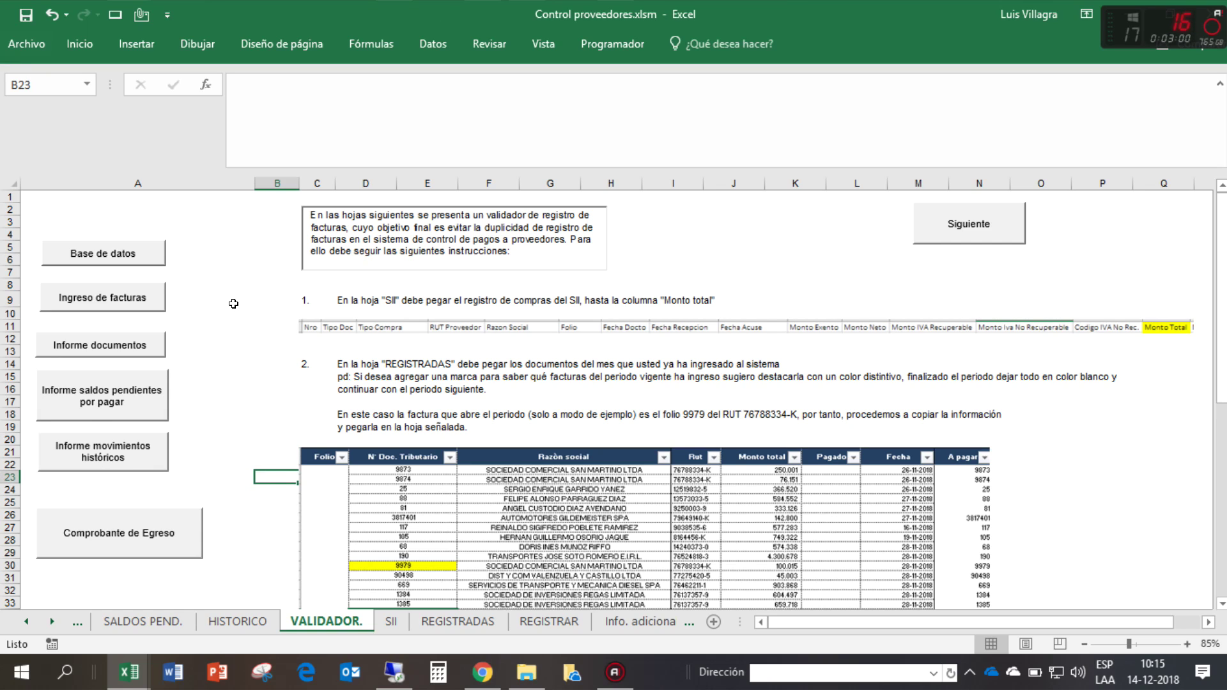
scroll(241, 343, down, 6)
scroll(241, 344, down, 11)
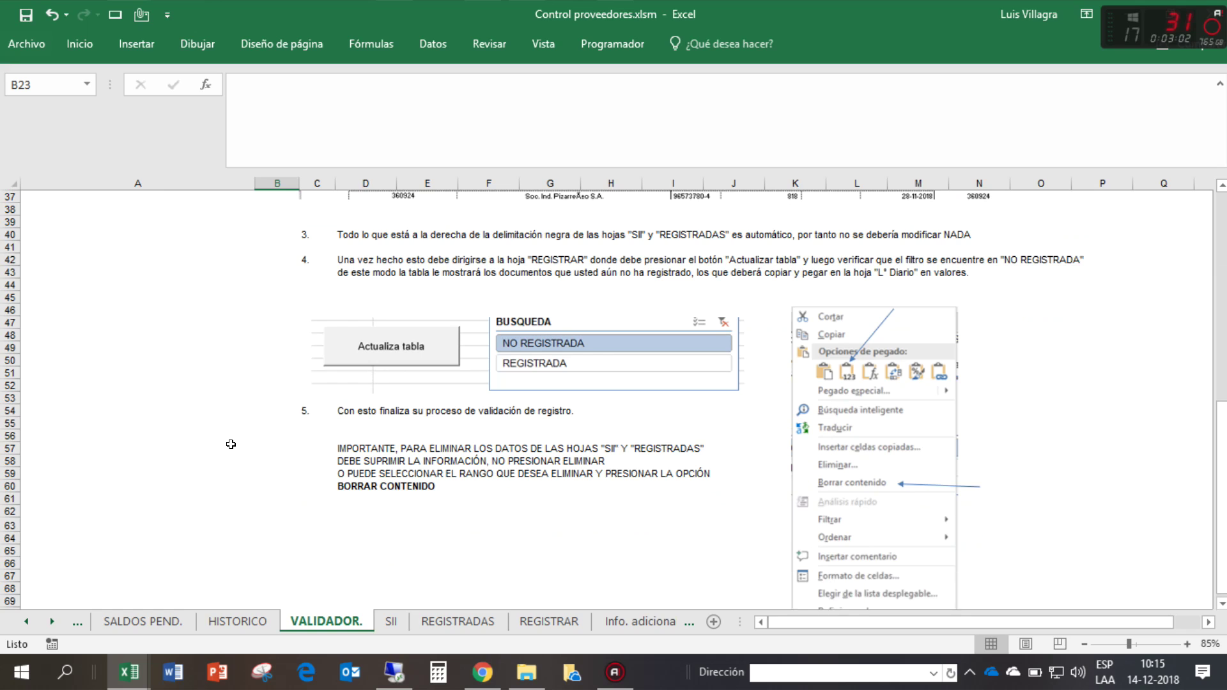
scroll(231, 444, up, 17)
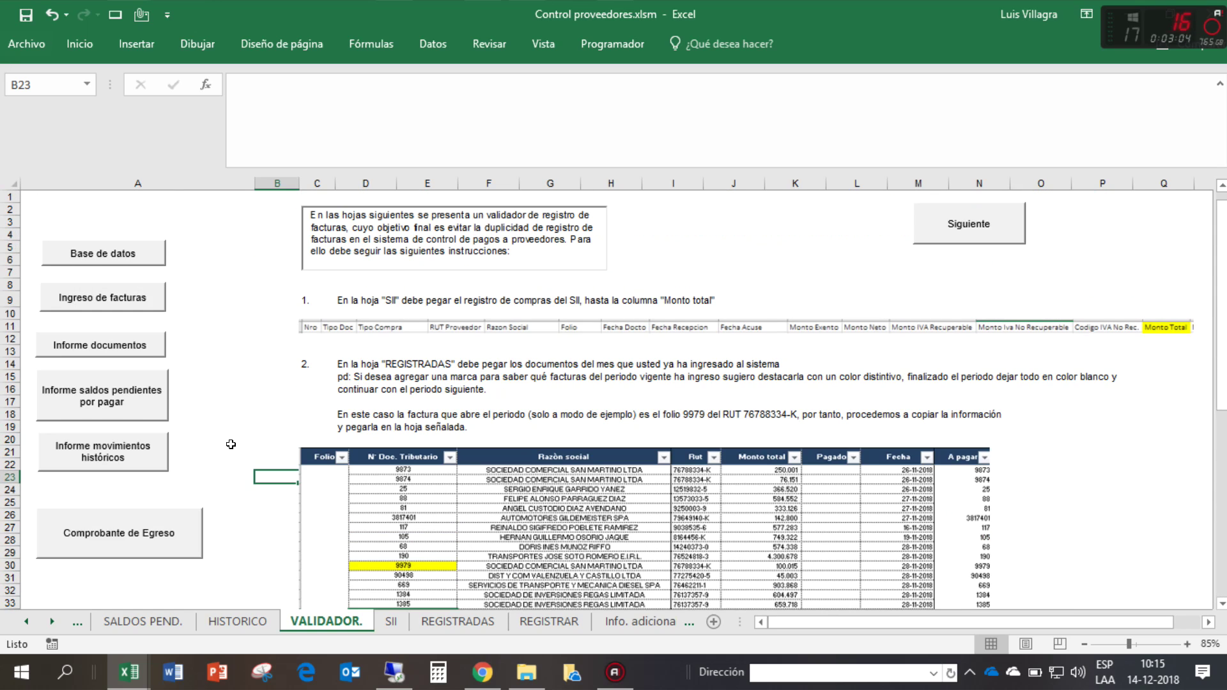
- Open SII, then inspect REVISION COMPRAS's first invoice row and Fecha Docto and Monto Exento columns
click(390, 621)
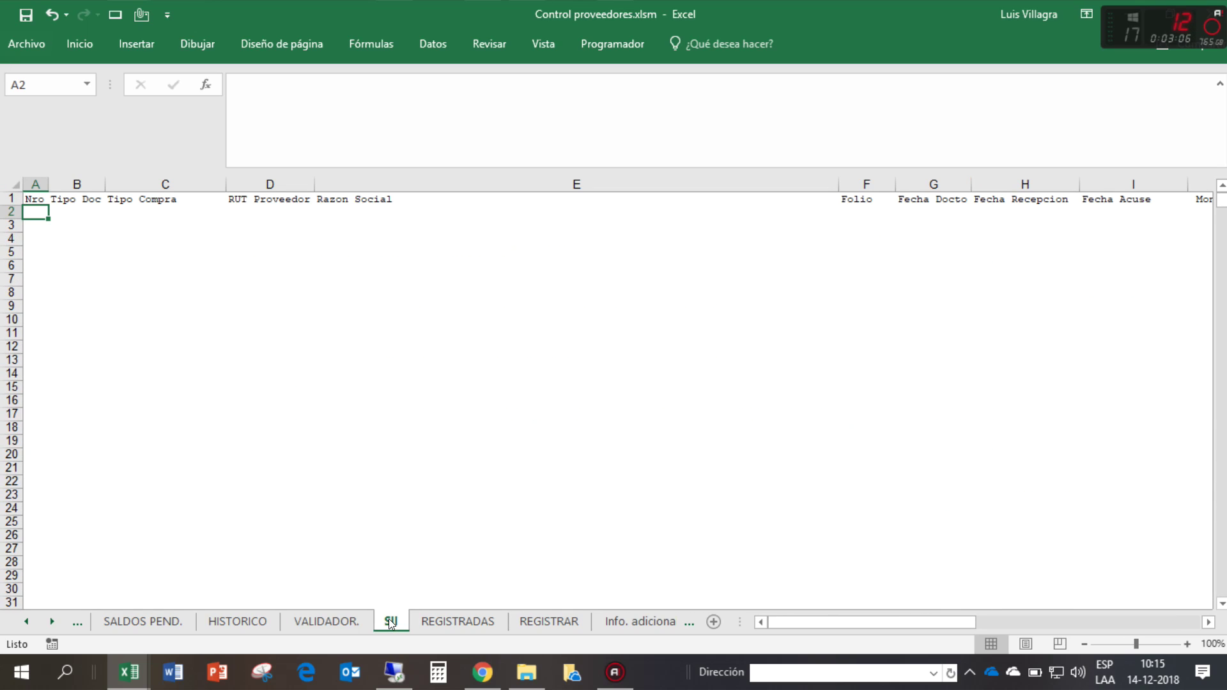
key(ctrl+Tab)
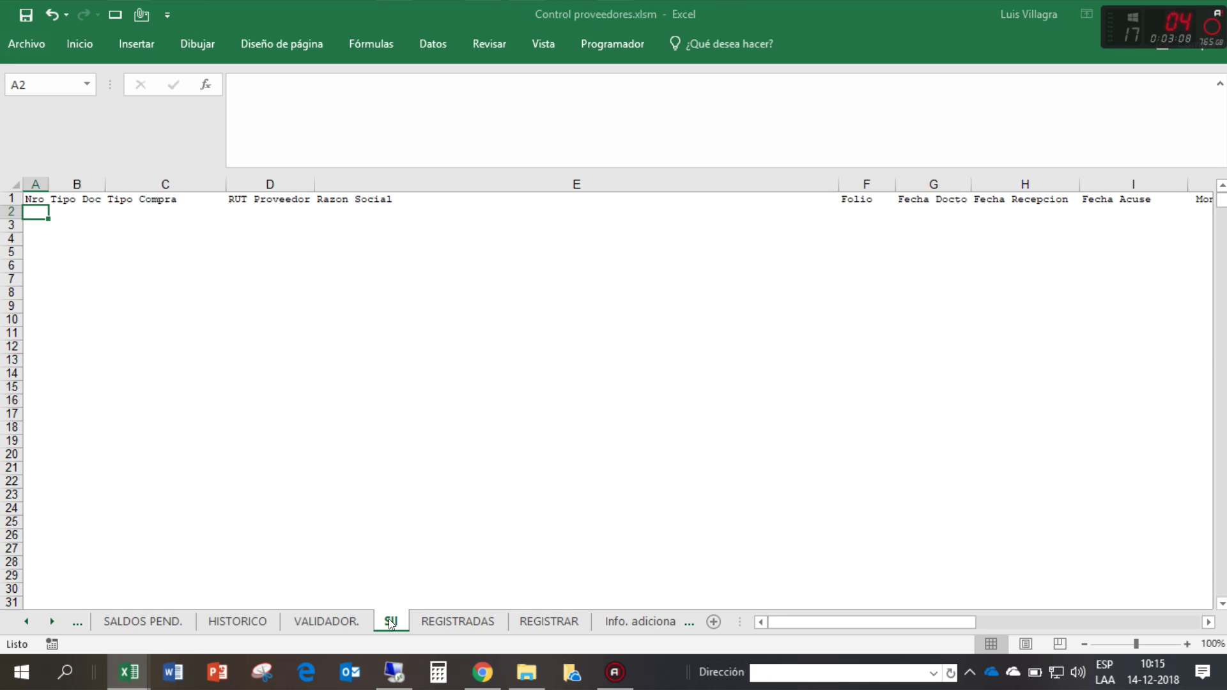
drag(68, 220, 1049, 218)
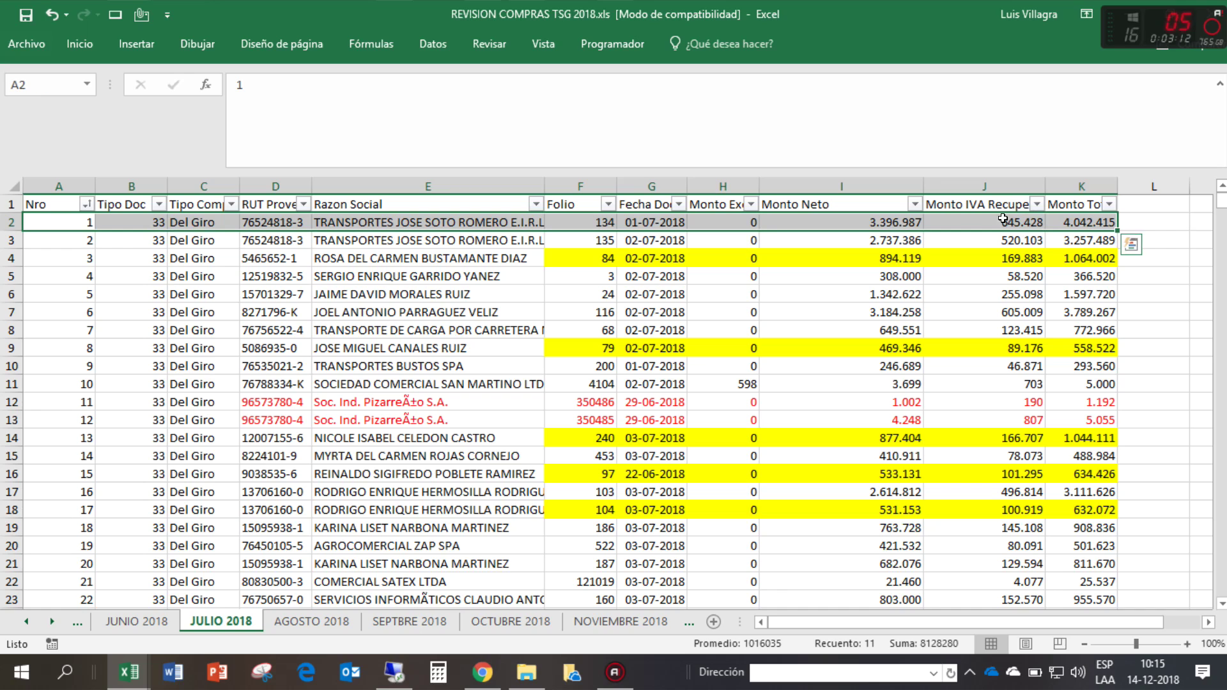
click(568, 294)
click(645, 204)
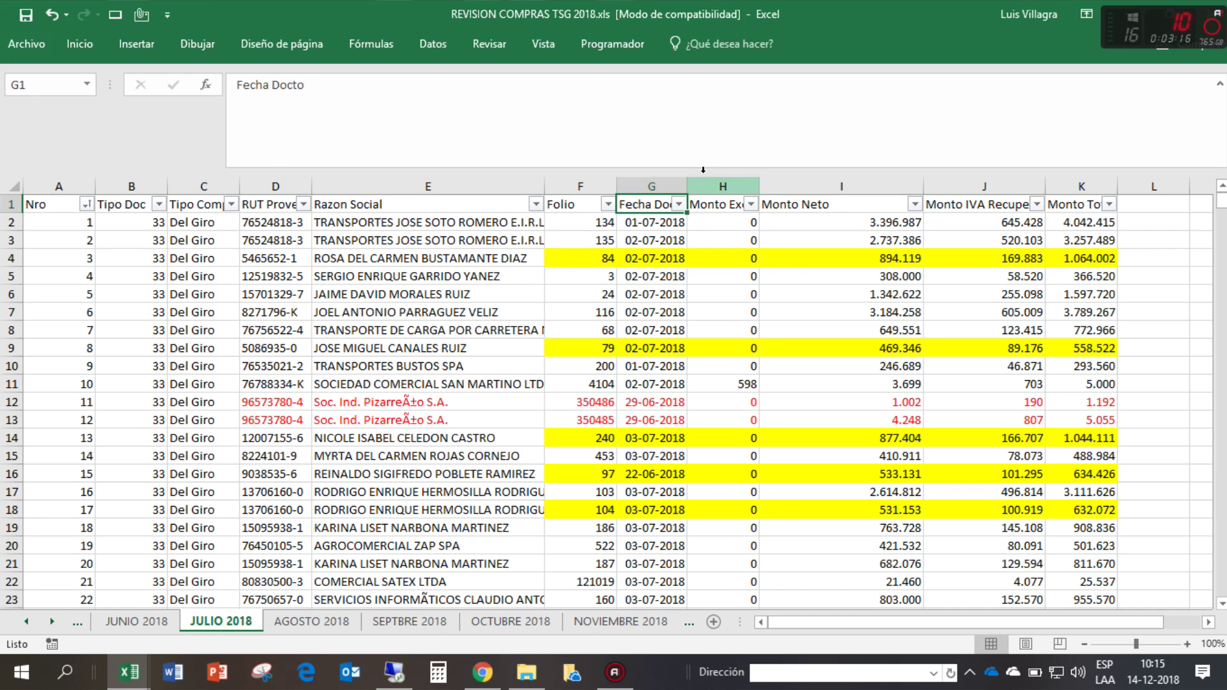
click(655, 186)
click(698, 182)
click(623, 217)
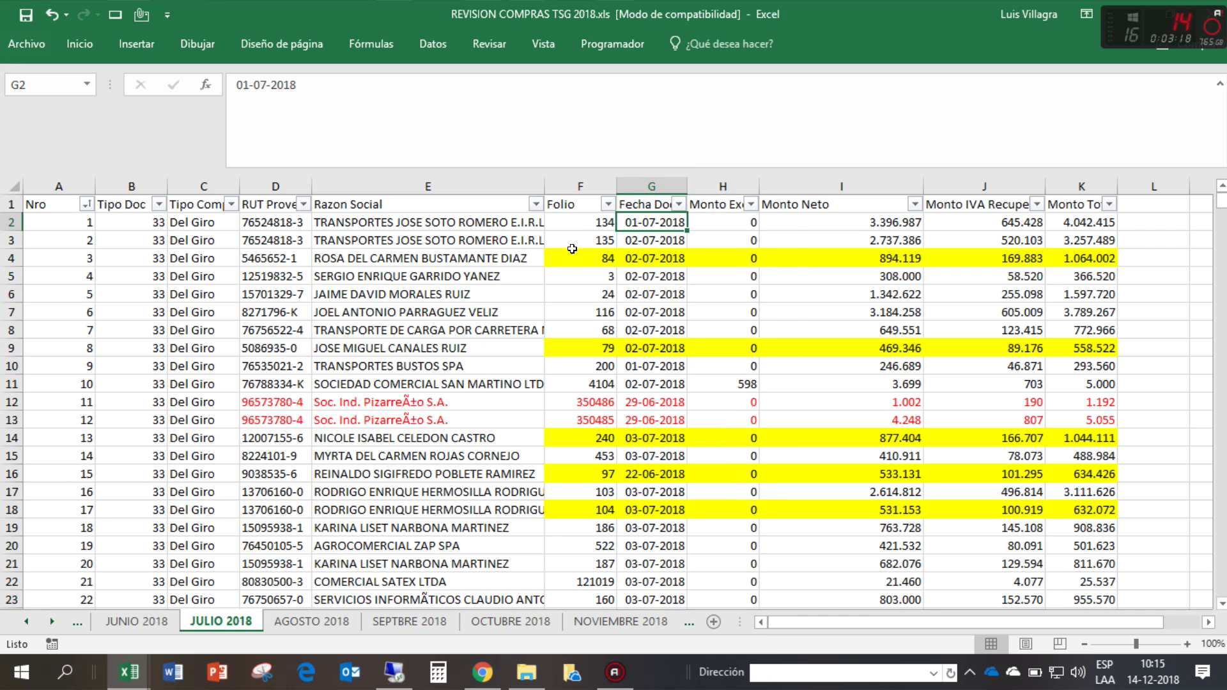
- Return to A1 on the JUNIO 2018 sheet and close REVISION COMPRAS choosing No guardar
click(177, 368)
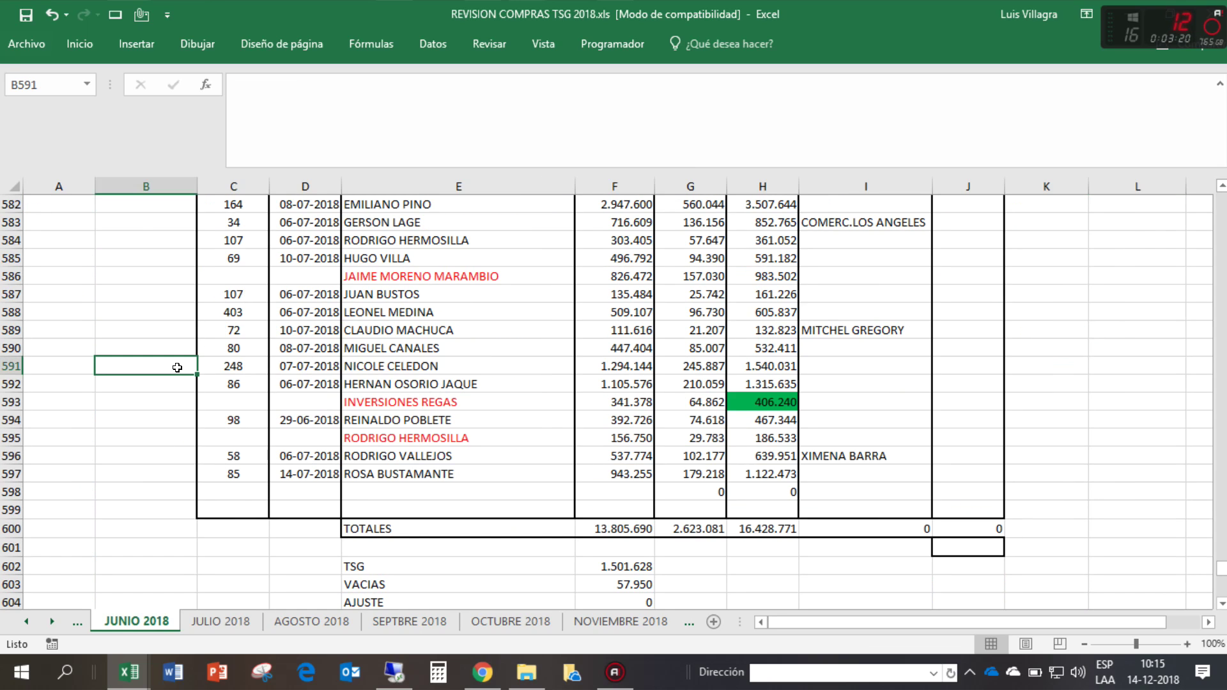
key(Home)
key(ctrl+Home)
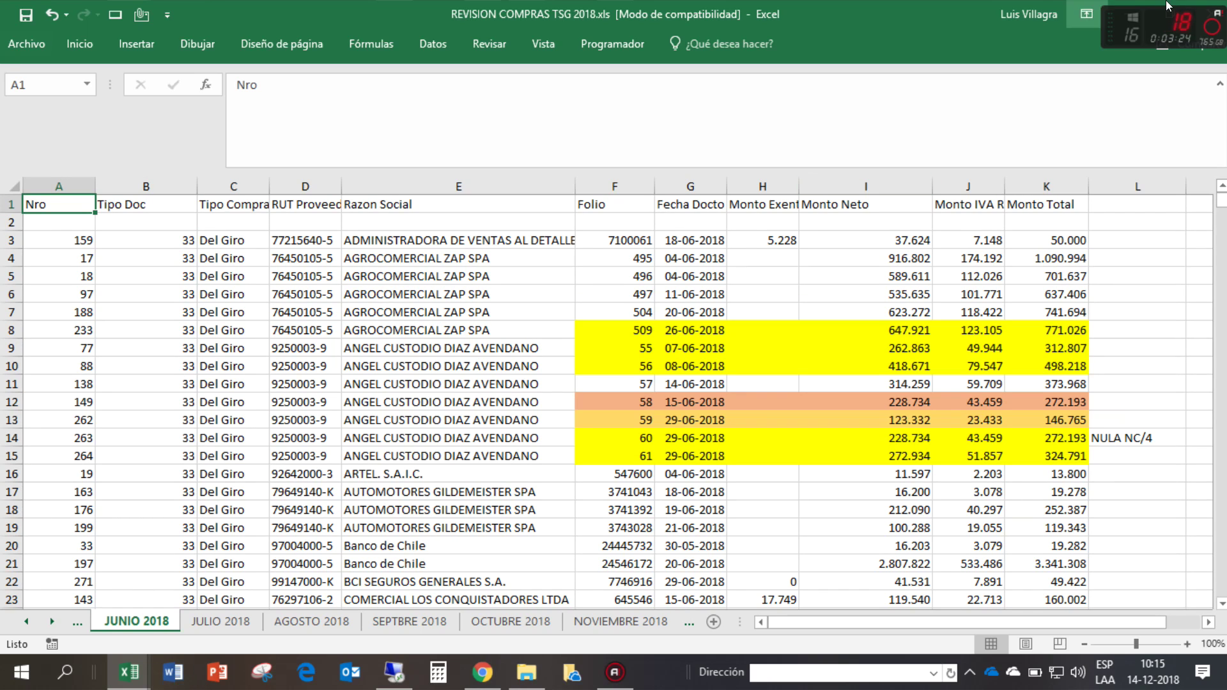
click(1210, 13)
click(614, 357)
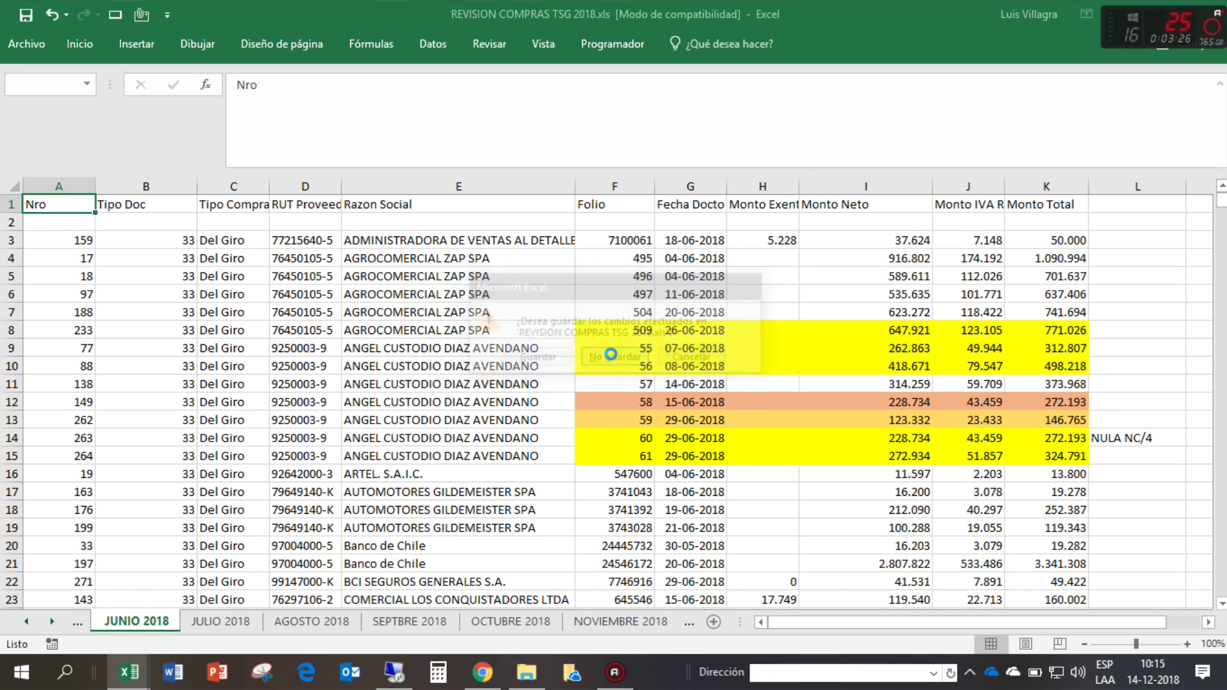
scroll(1209, 384, down, 10)
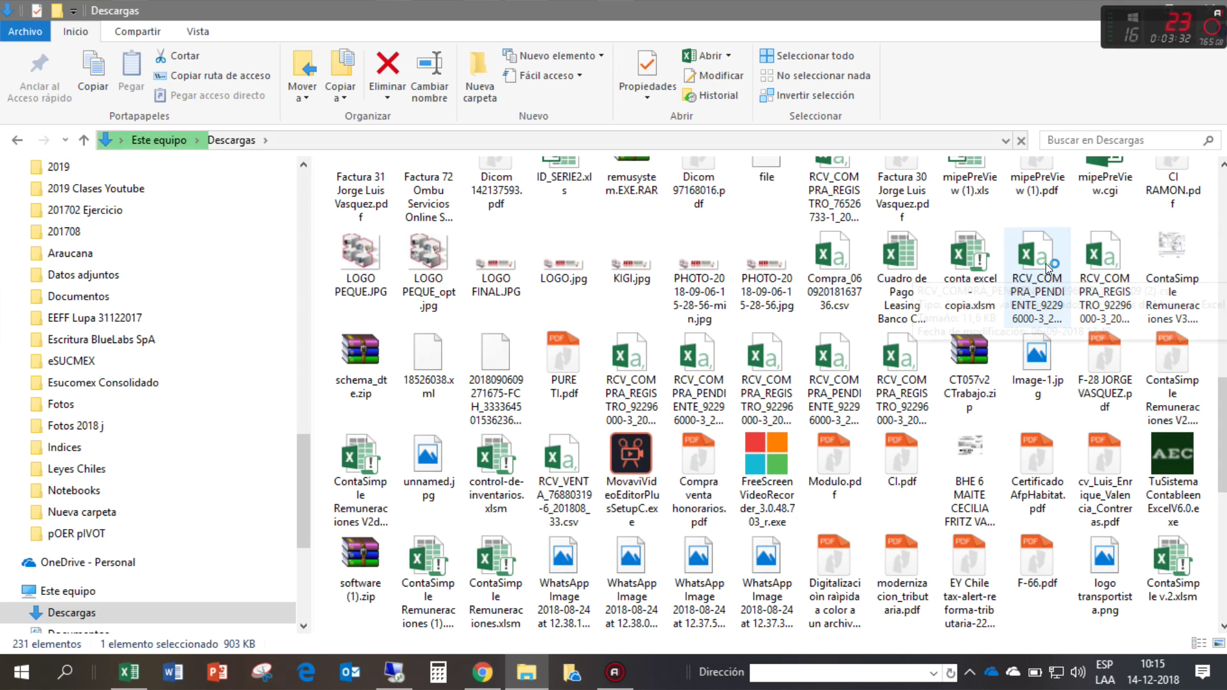
click(656, 410)
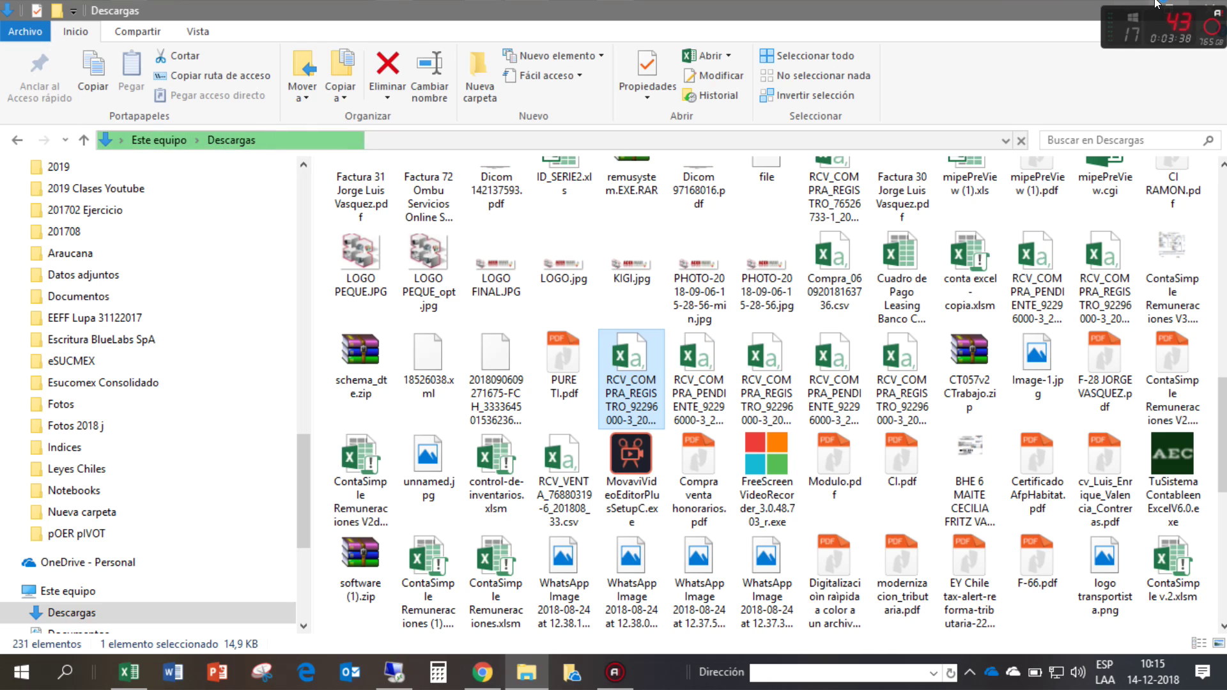
key(alt+Tab)
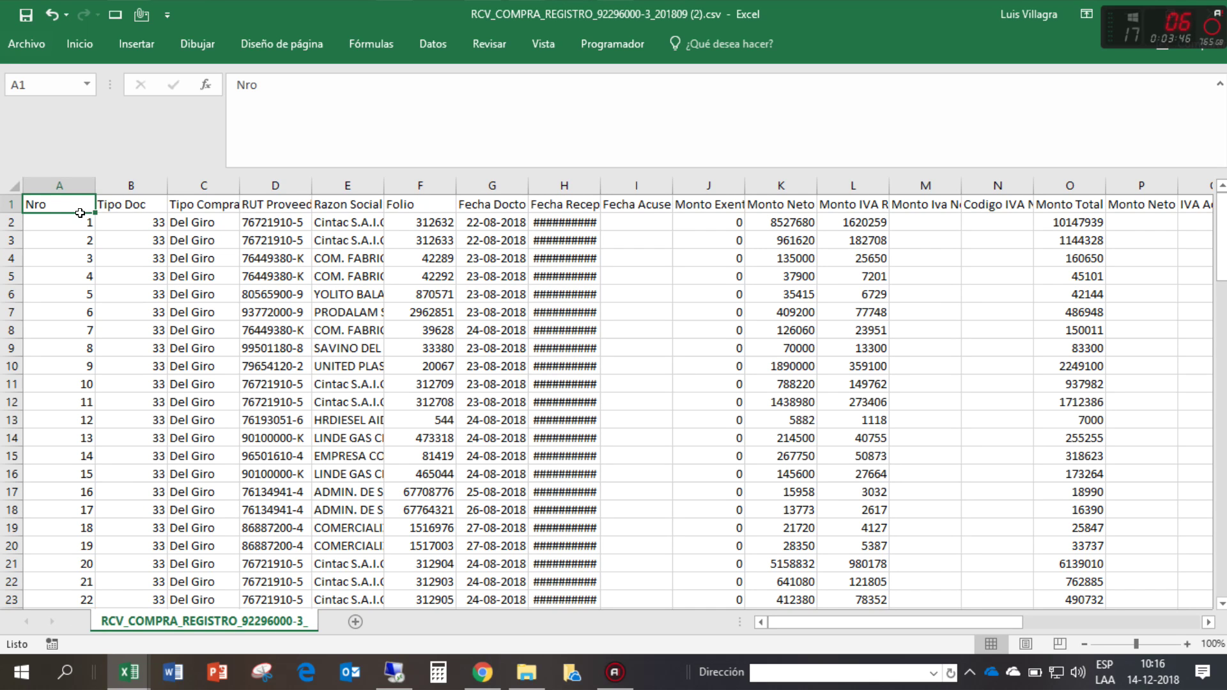
- Compare the CSV's invoice columns with the SII sheet's Fecha Docto, Recepcion and Acuse headers
drag(72, 217, 249, 236)
click(346, 274)
key(alt+Tab)
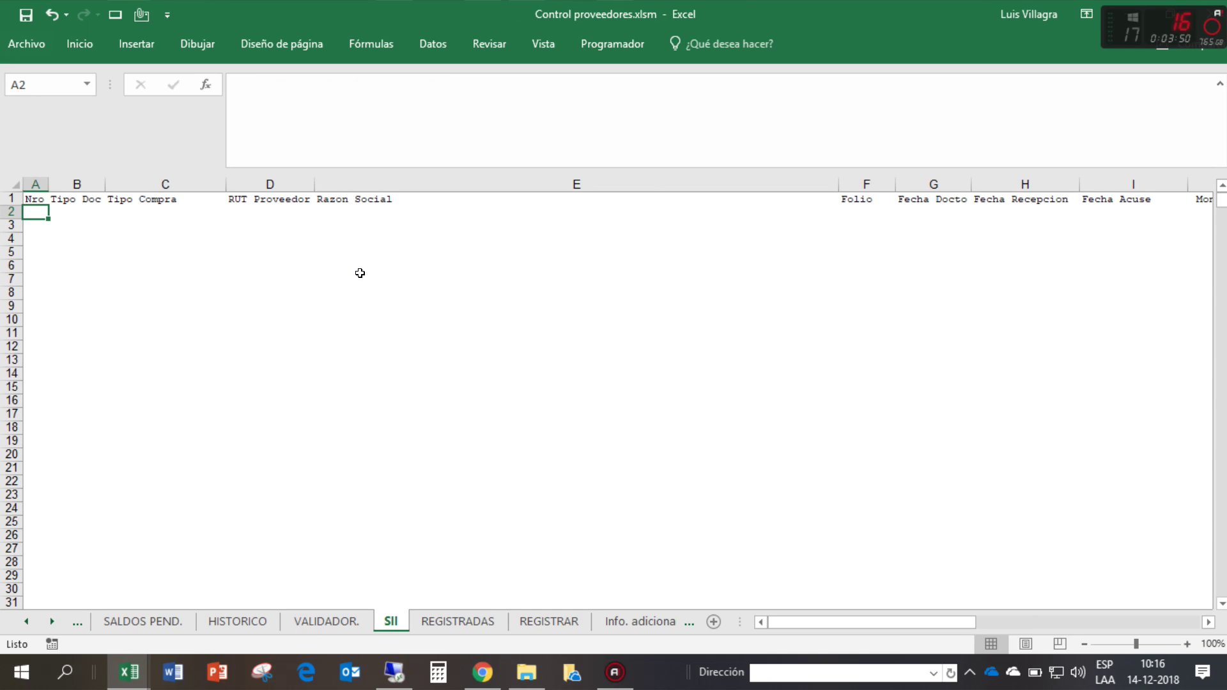
click(936, 202)
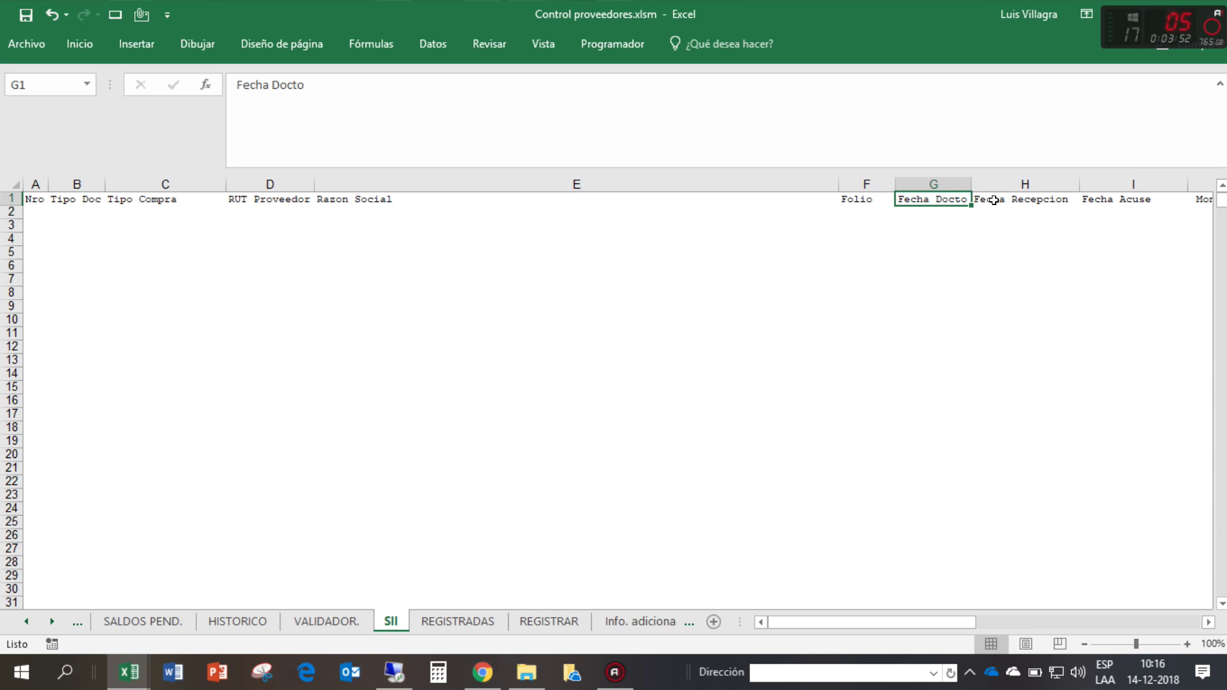
click(1034, 200)
click(1108, 201)
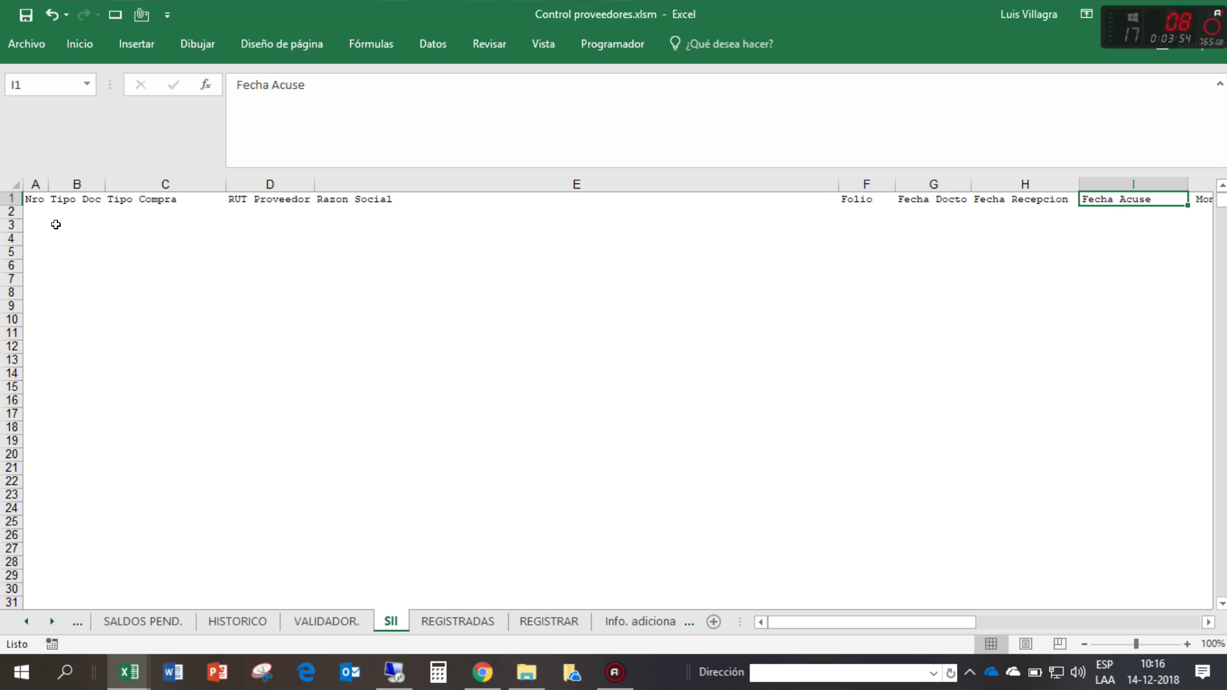
click(40, 211)
key(alt+Tab)
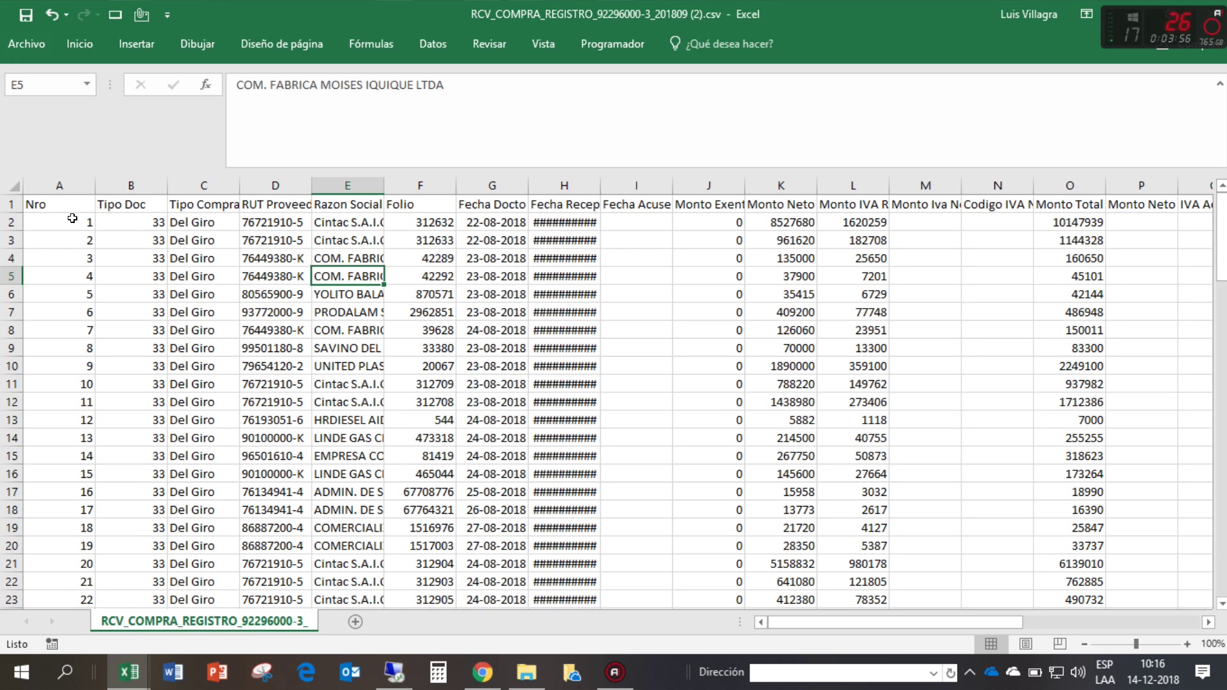
- Make the CSV's Monto Total column amounts red
drag(72, 218, 1039, 235)
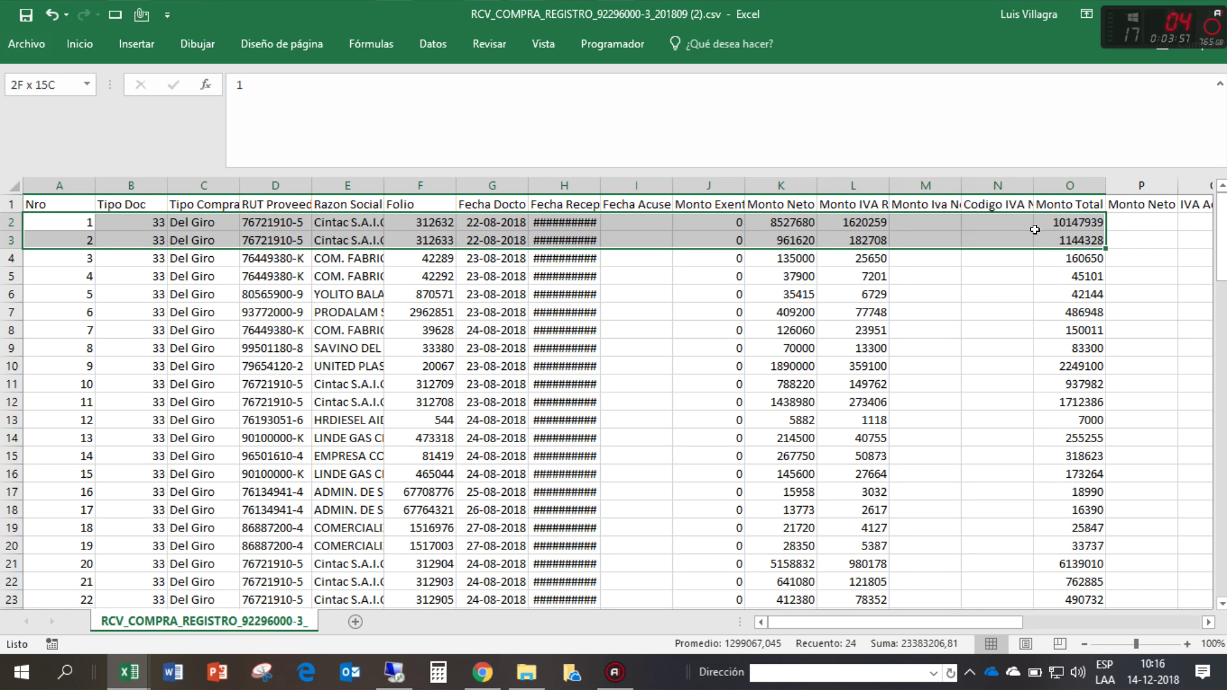
click(1079, 179)
click(77, 47)
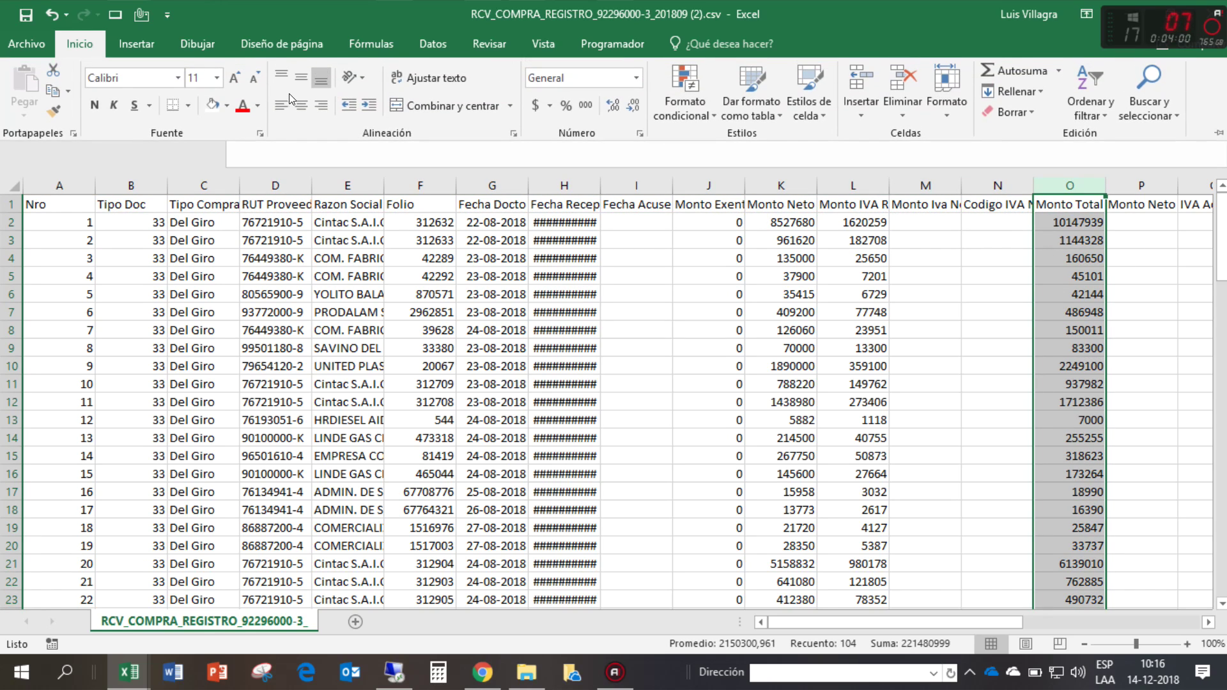
click(242, 105)
click(1085, 237)
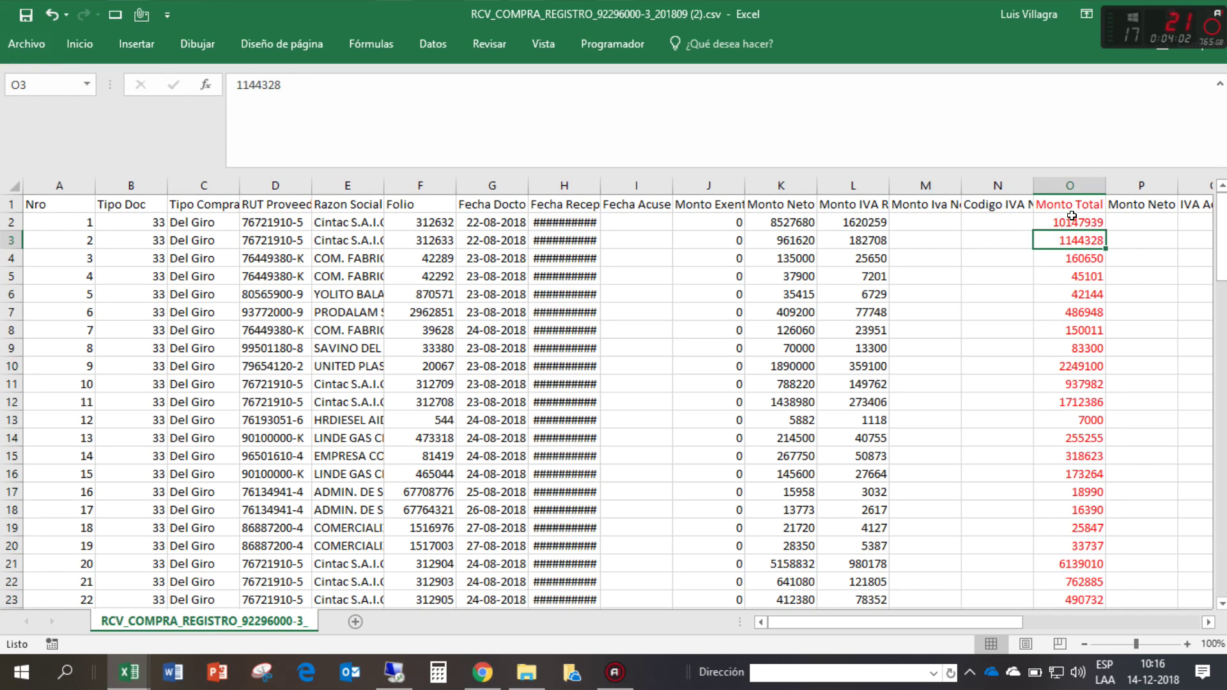
click(1071, 216)
- Turn on header filters and sort the invoices A to Z by Razon Social
drag(78, 220, 1039, 450)
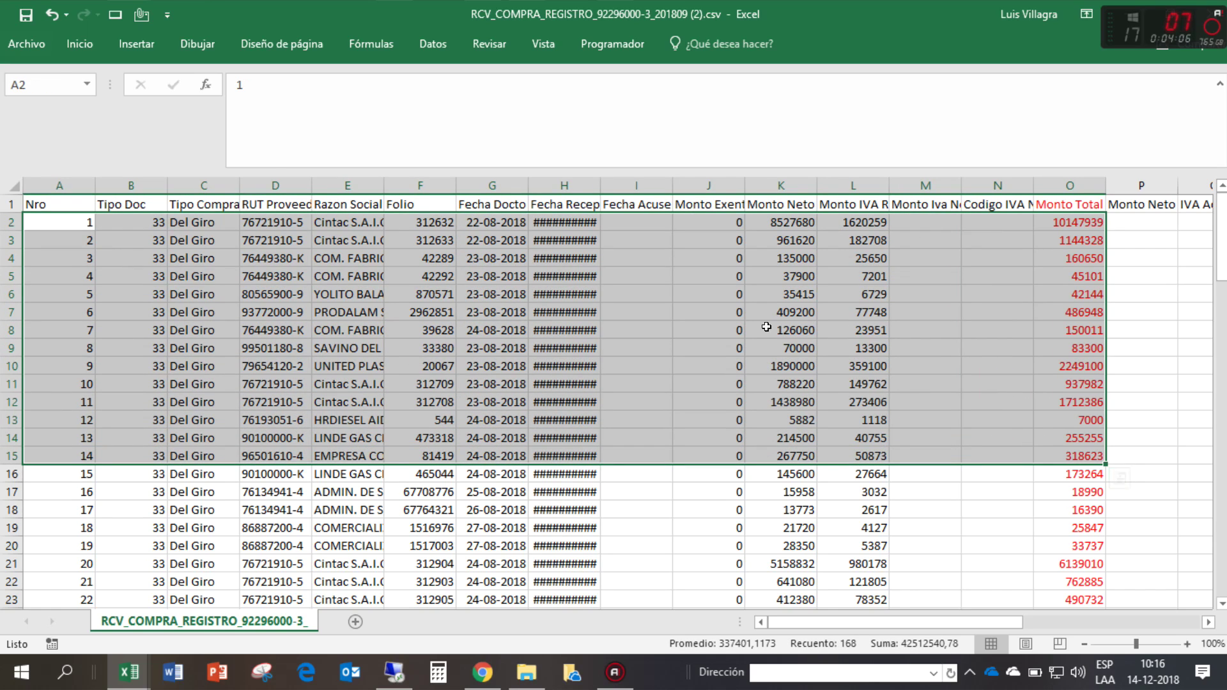
click(335, 195)
key(ctrl+shift+l)
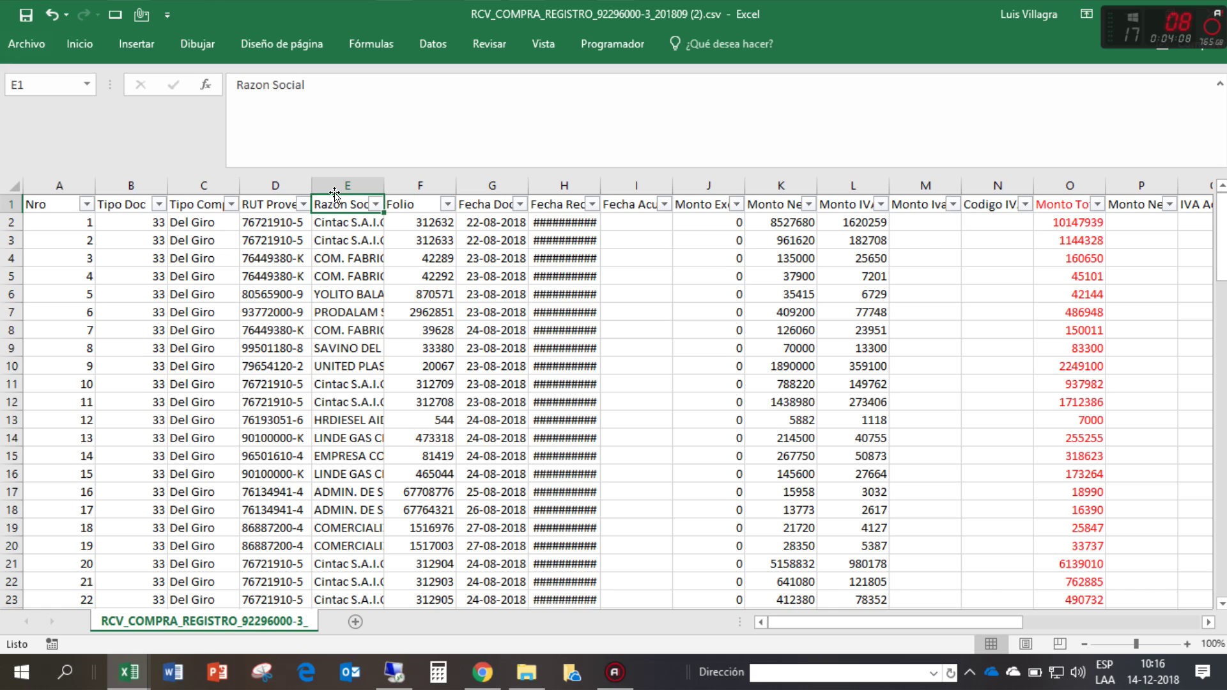
click(381, 206)
click(192, 223)
click(345, 294)
- Copy invoice rows A2:O20 and switch to the Control proveedores workbook
drag(62, 222, 1074, 544)
key(ctrl+c)
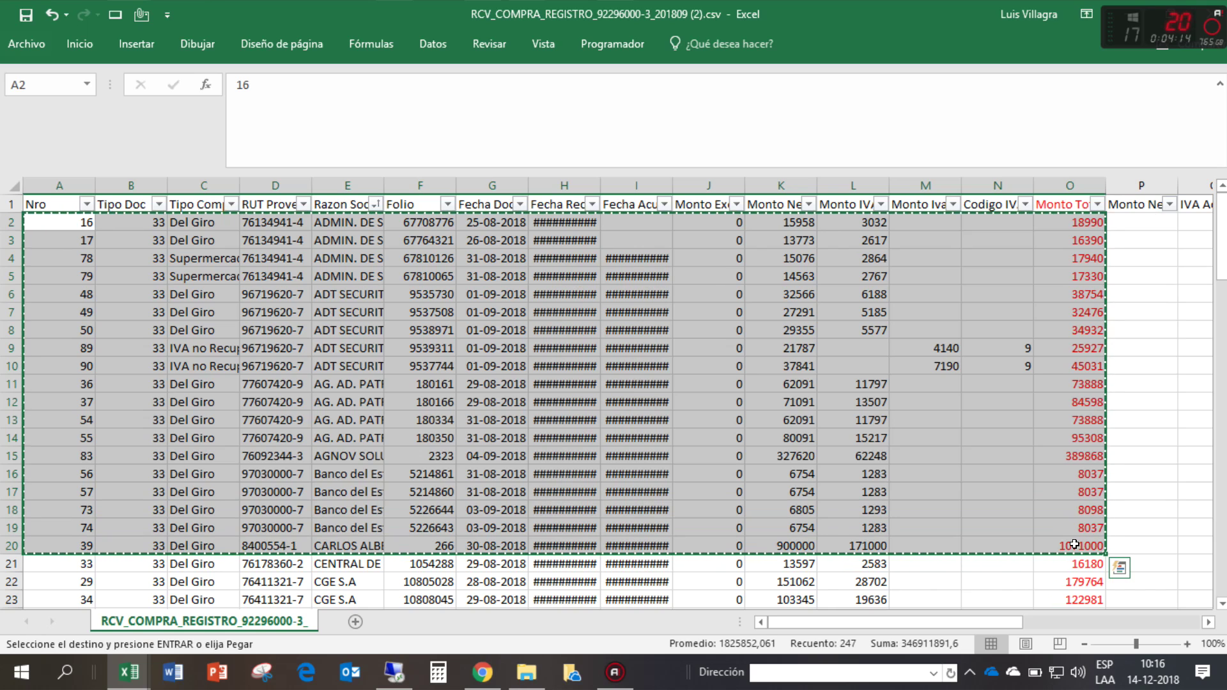
key(alt+Tab)
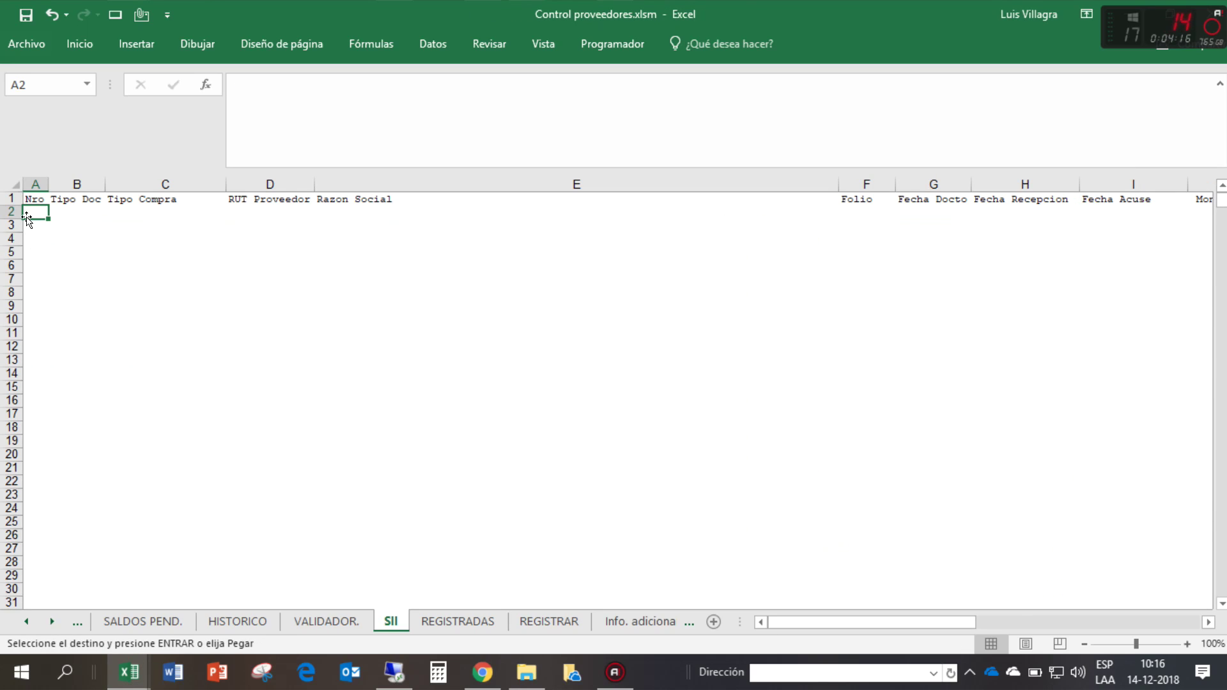
- Paste the copied CSV invoices into the SII sheet starting at A2
right_click(29, 211)
click(86, 288)
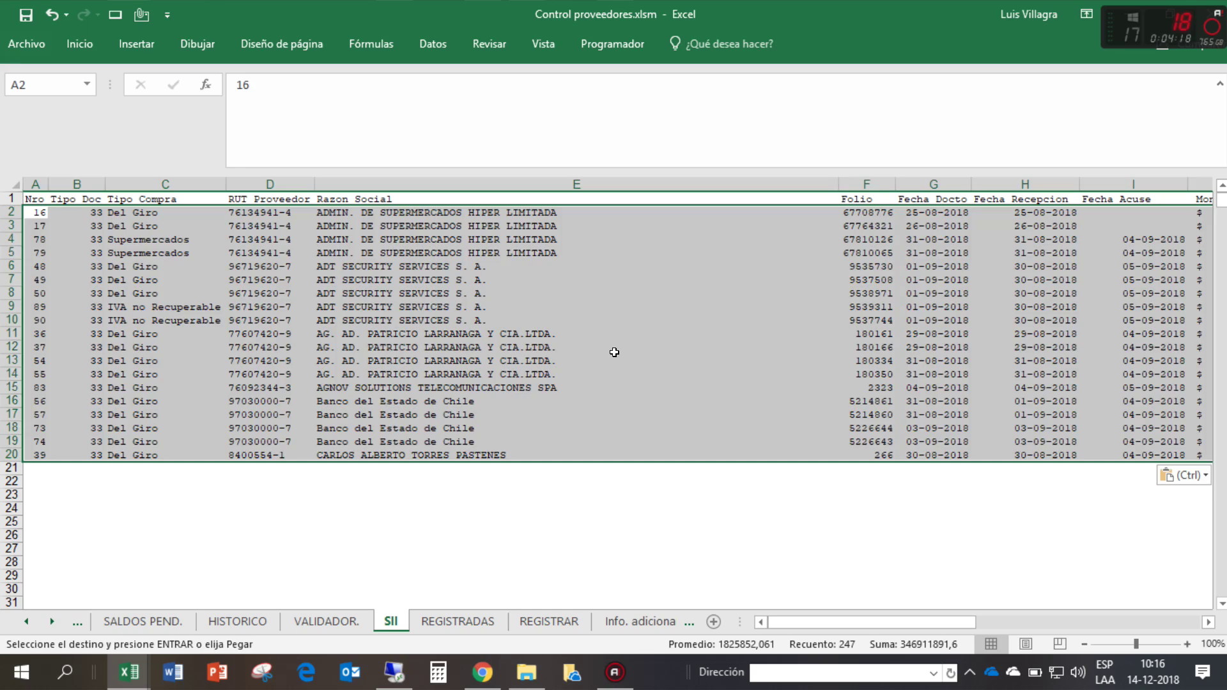
click(615, 357)
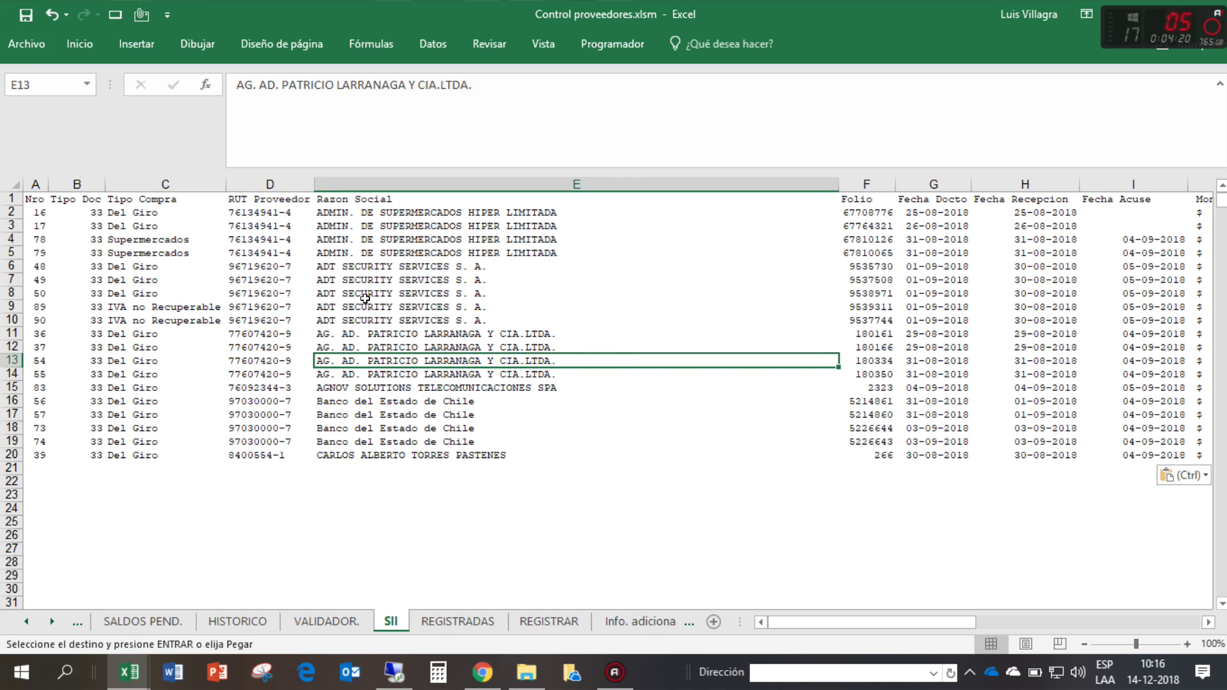
click(30, 211)
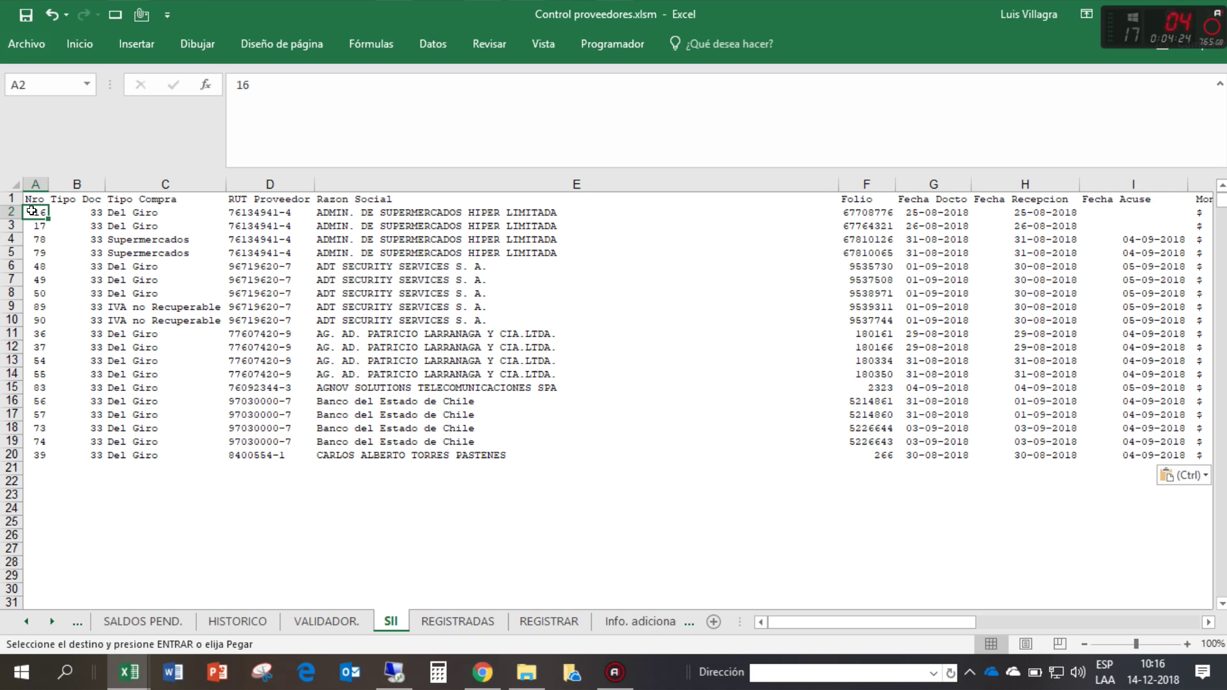
- Review the pasted rows 2–20 and the lookup columns marking each invoice NO REGISTRADA
drag(30, 212, 997, 455)
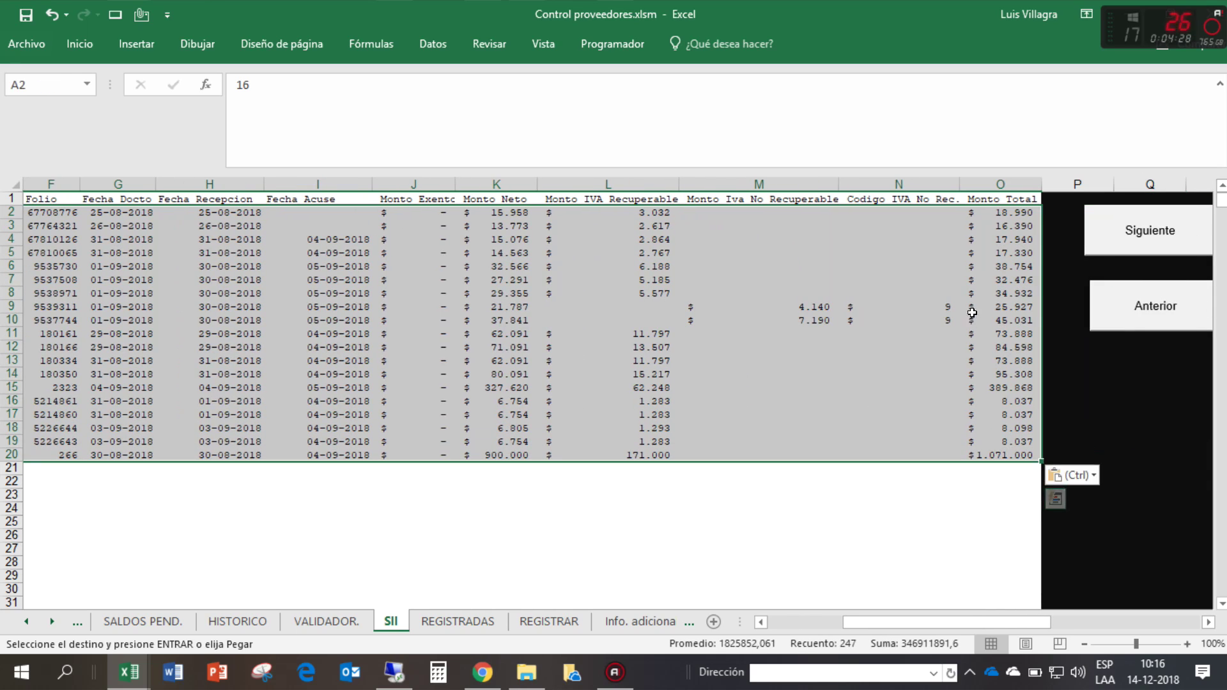
right_click(986, 282)
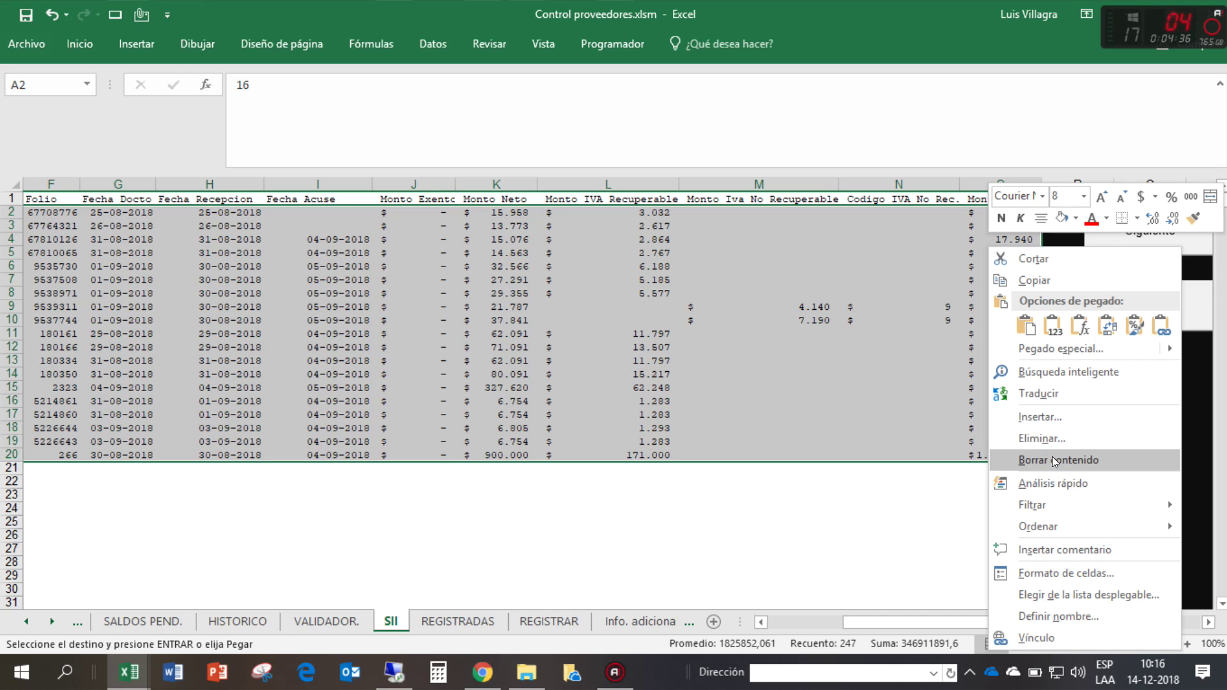
key(Escape)
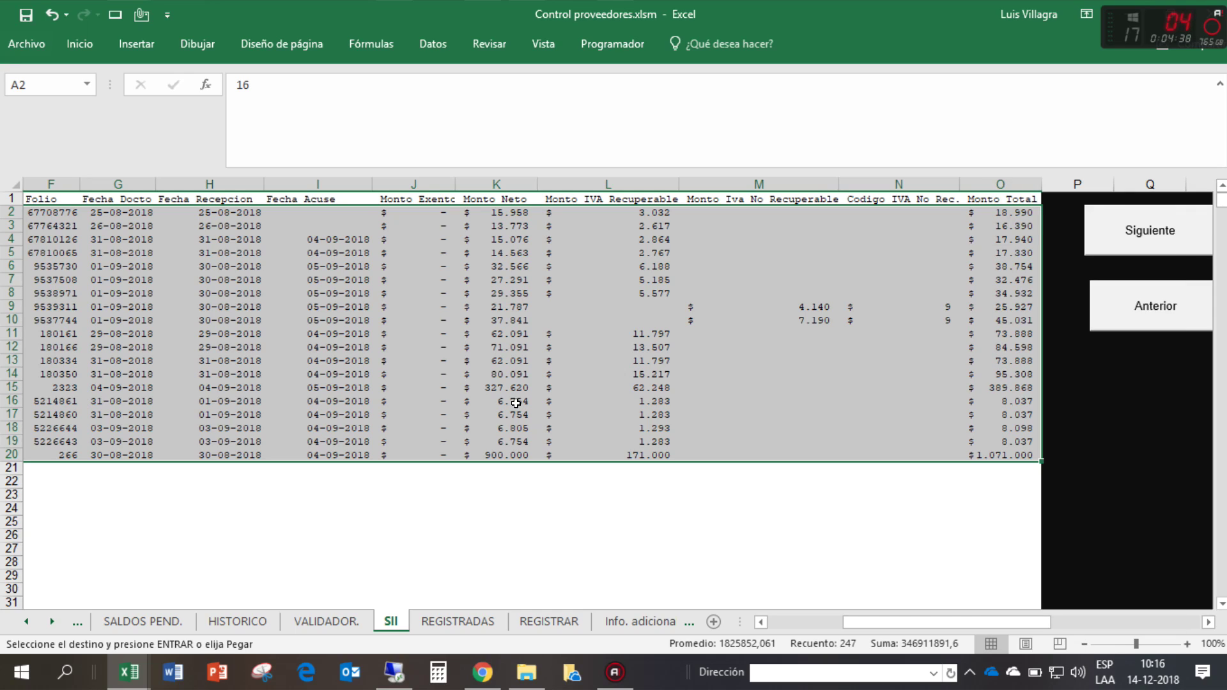
click(736, 329)
key(Escape)
key(Right)
key(Right)
key(Right)
key(Right)
key(Right)
key(Right)
key(Right)
key(Right)
key(Right)
key(Right)
key(Right)
key(Right)
key(Right)
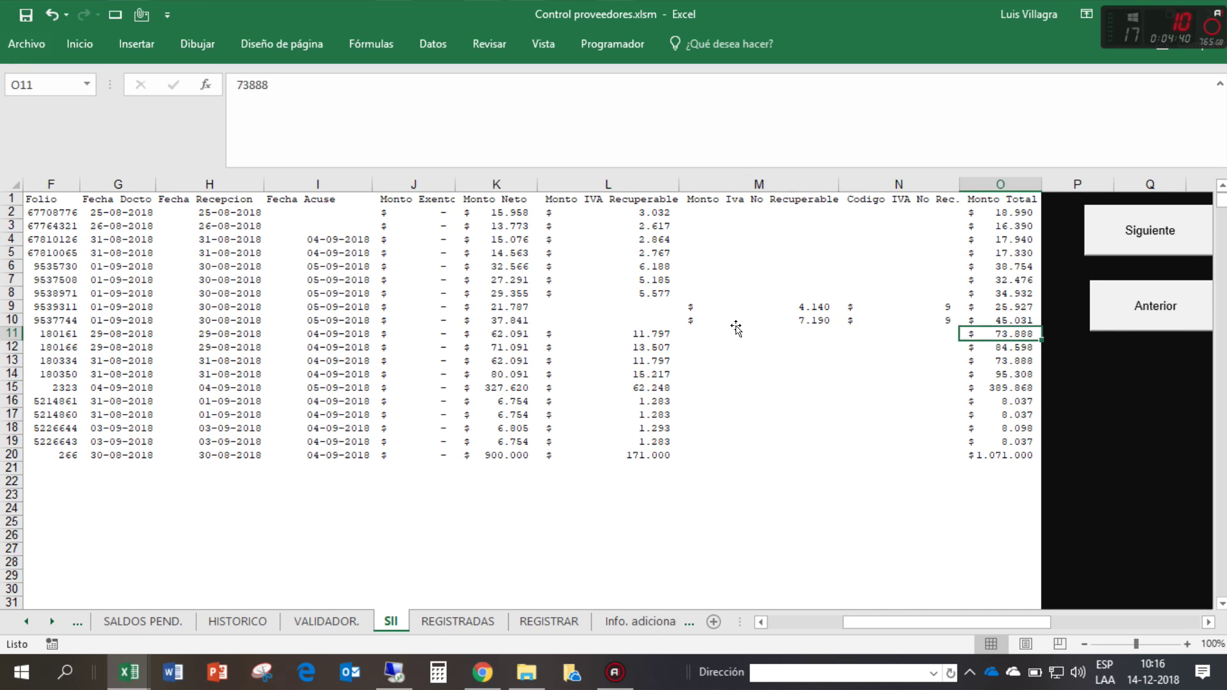
key(Right)
key(Right)
key(Right)
key(Right)
key(Right)
key(Right)
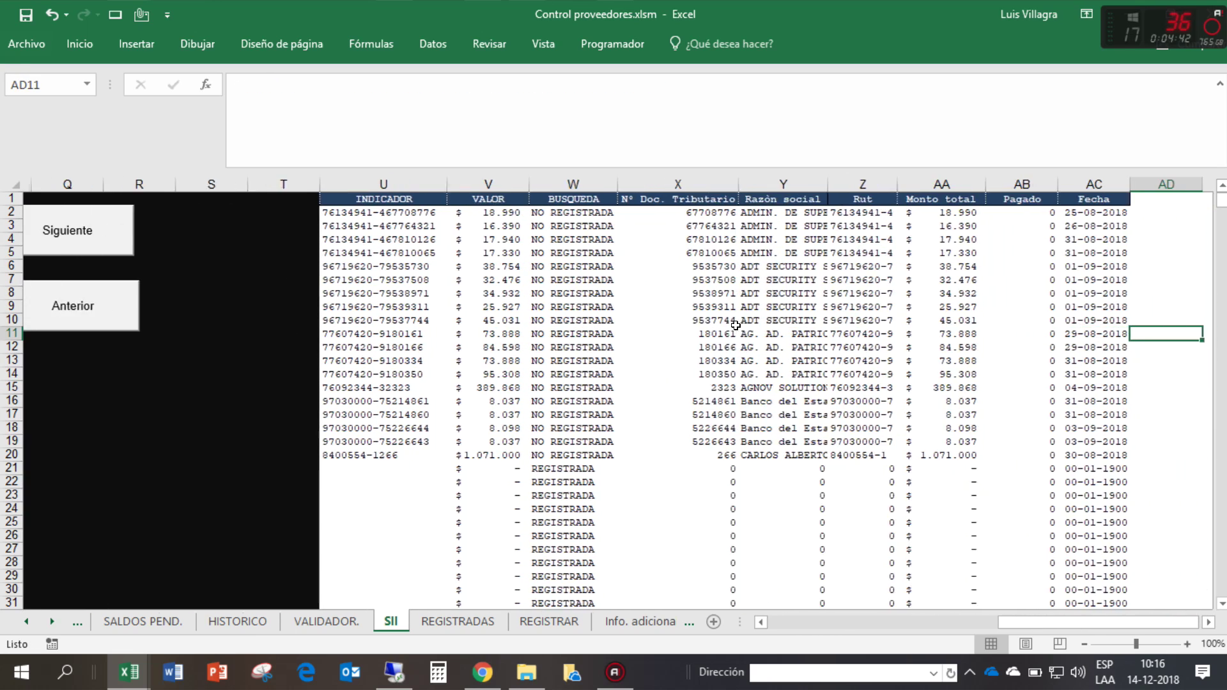
key(Left)
key(Left)
key(Left)
key(Left)
key(Left)
key(Left)
key(Left)
key(Left)
key(Left)
key(Left)
key(Left)
key(Left)
key(Left)
key(Left)
key(Left)
key(Left)
key(Left)
key(Left)
key(Left)
key(Left)
key(Left)
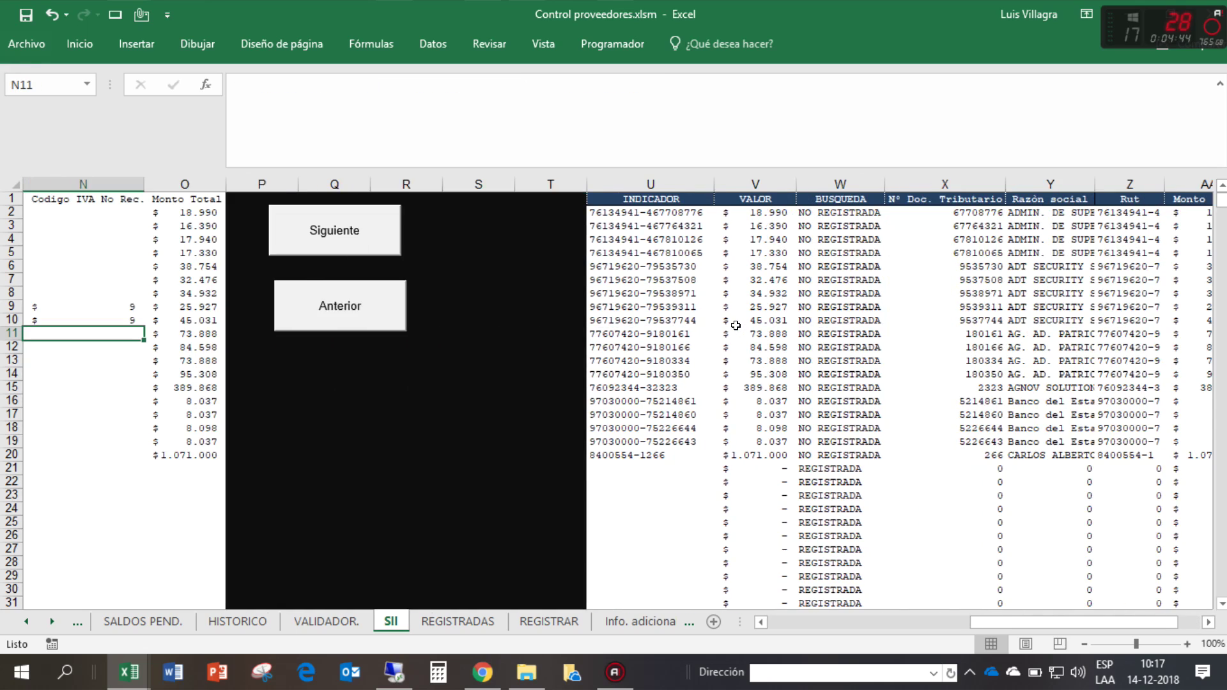
key(ctrl+Home)
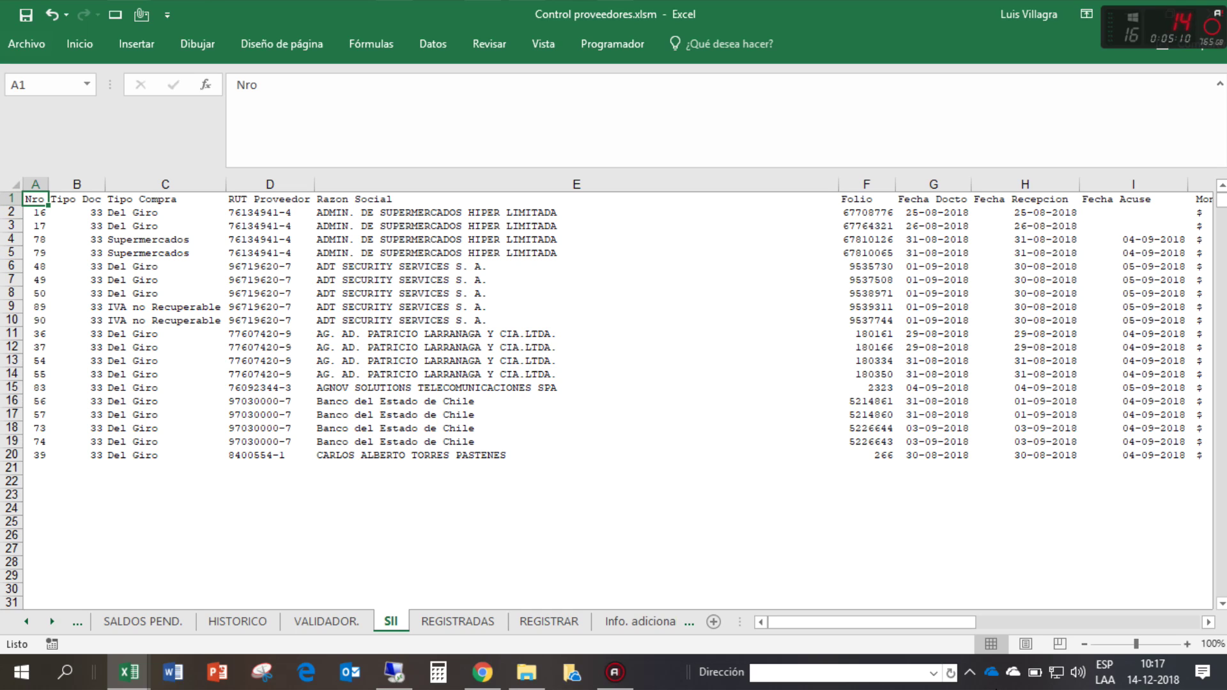
- Check the empty REGISTRADAS sheet, then view the REGISTRAR pivot table's single 0 row
click(482, 621)
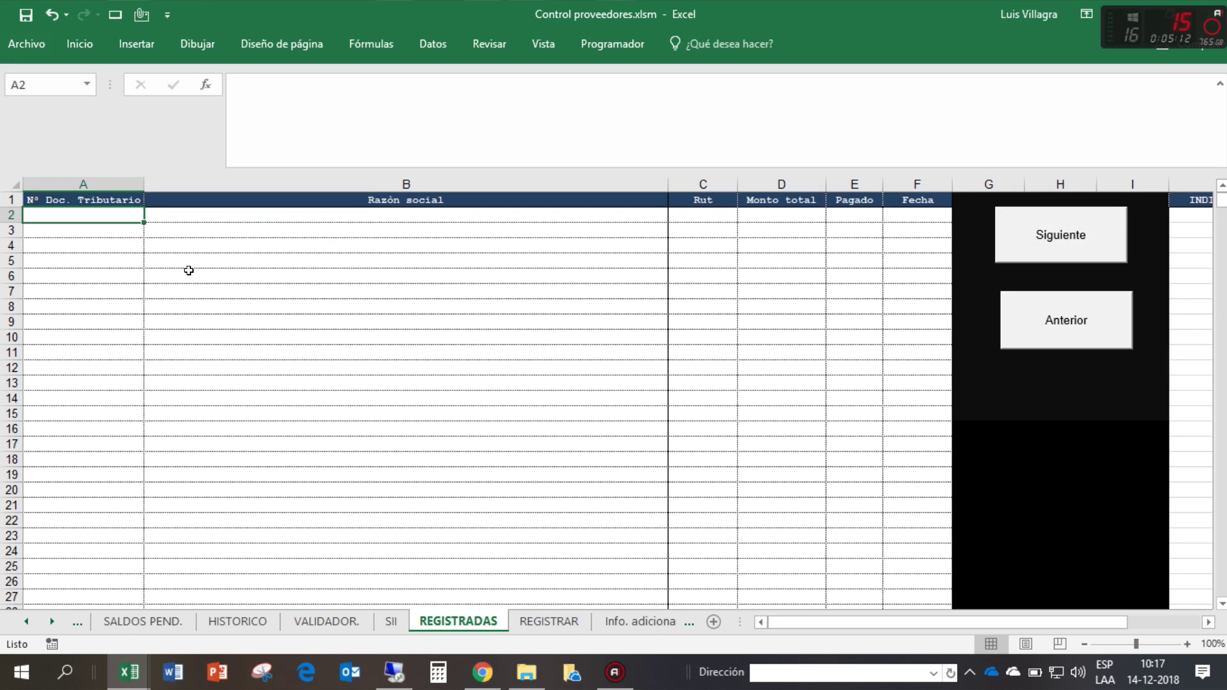
click(914, 217)
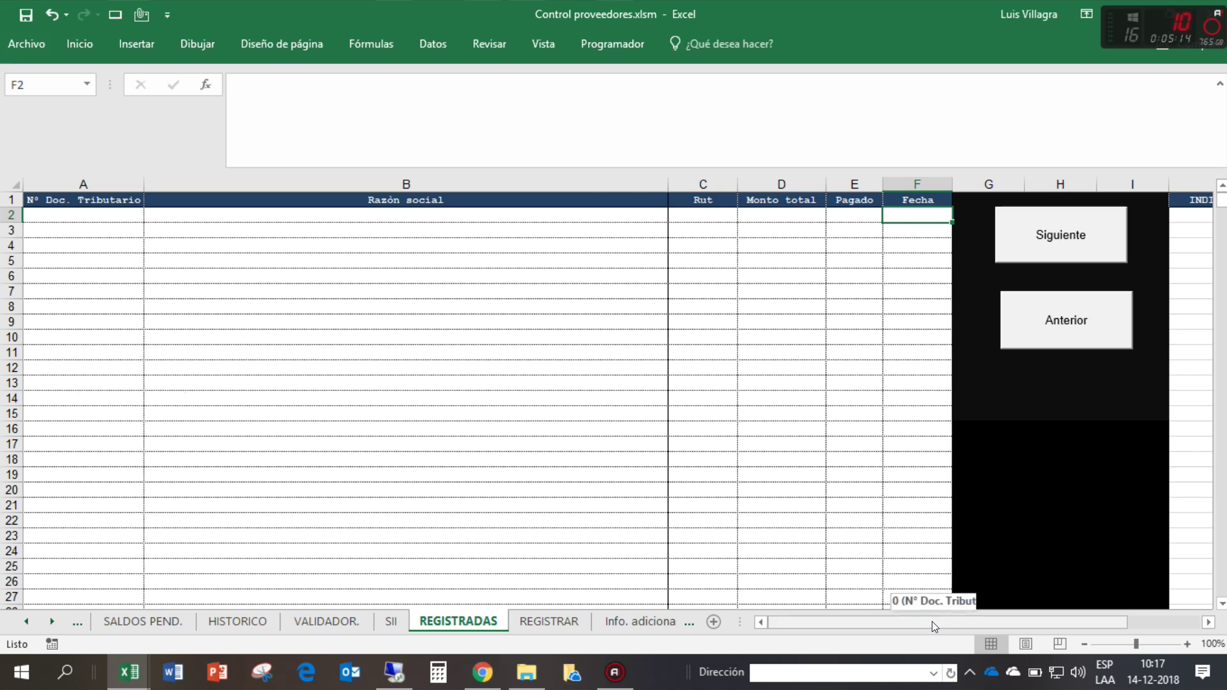
drag(932, 621, 940, 620)
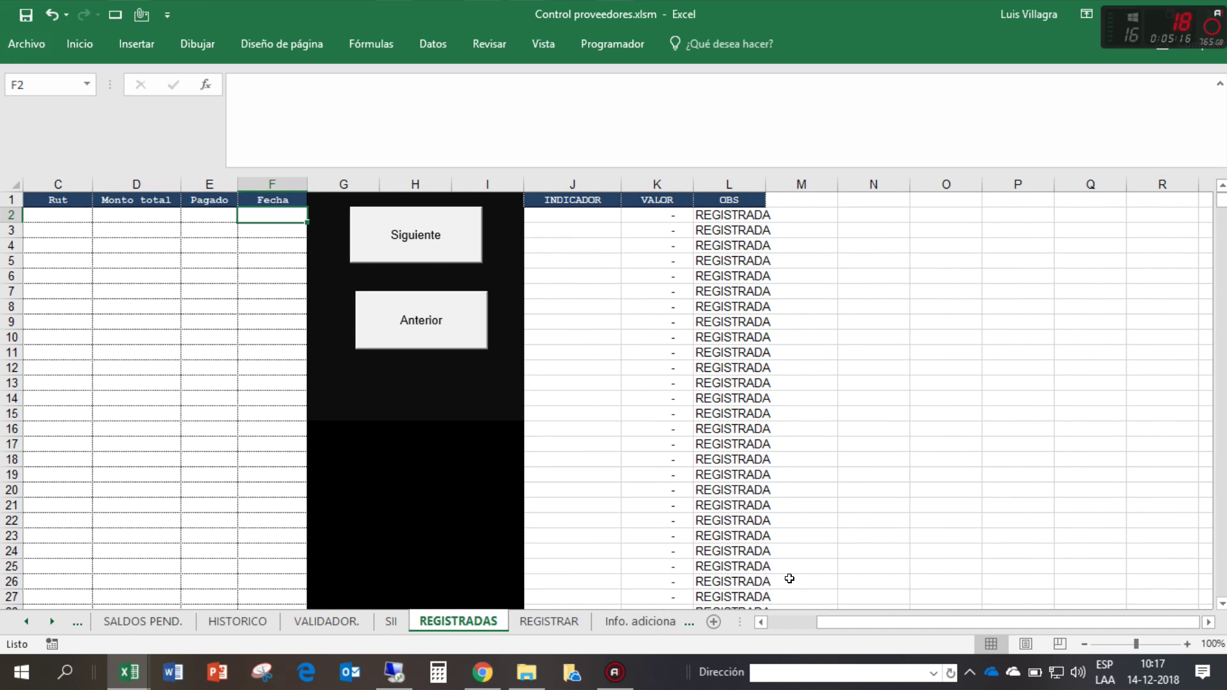
scroll(712, 569, left, 5)
click(99, 229)
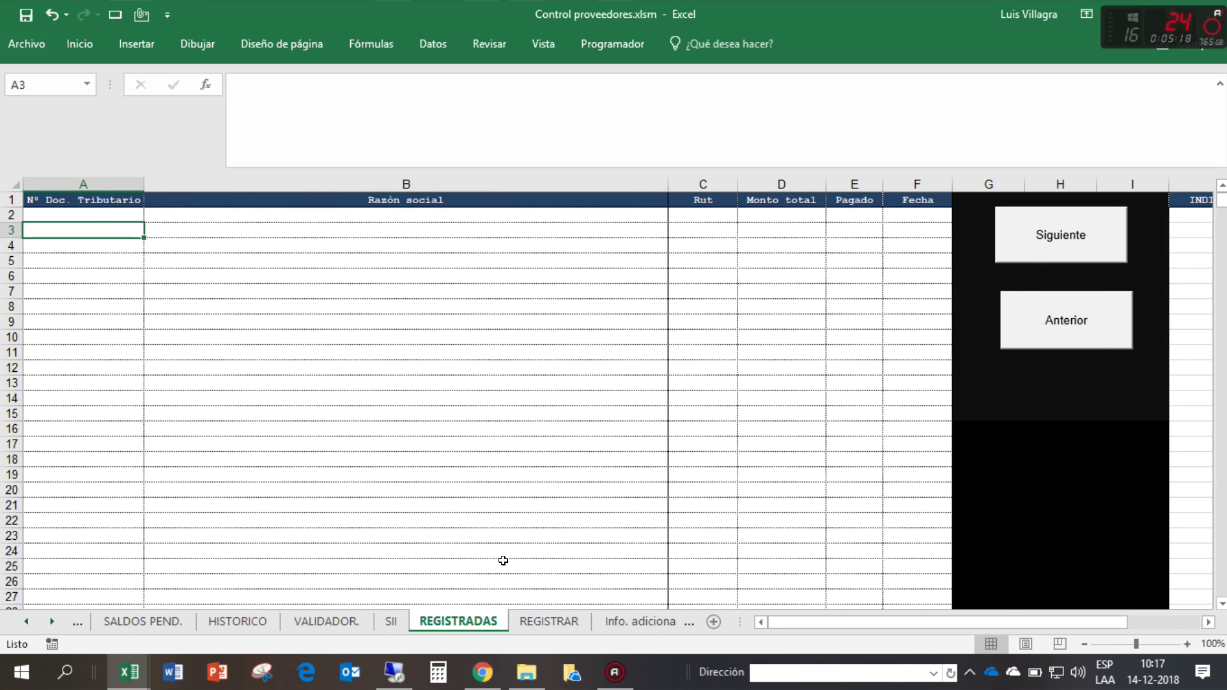
click(548, 621)
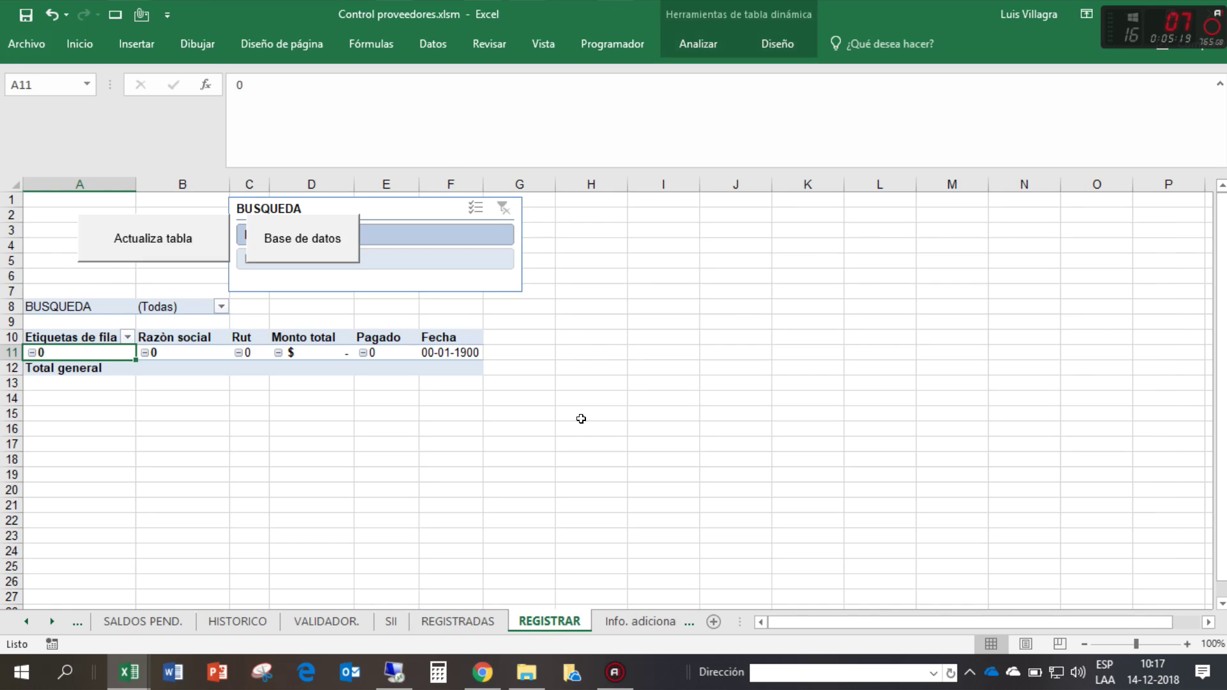
- Refresh the REGISTRAR pivot table and filter the 0 supplier out of Razón social
click(124, 245)
scroll(453, 494, down, 3)
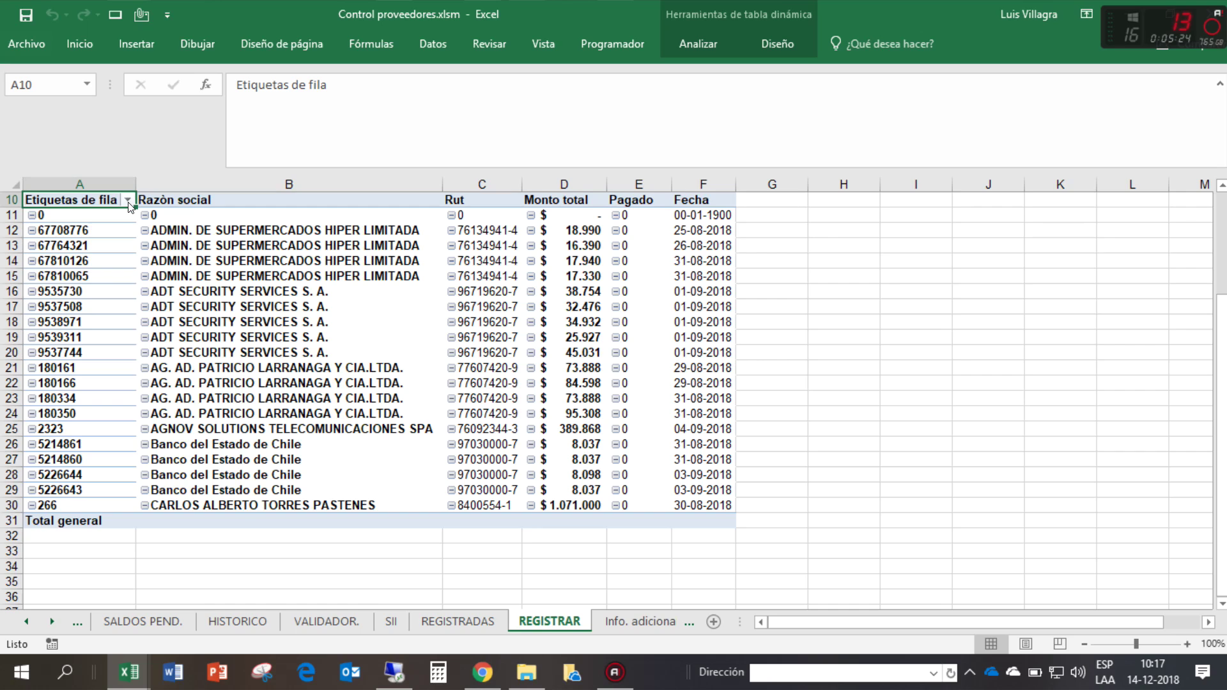
click(128, 201)
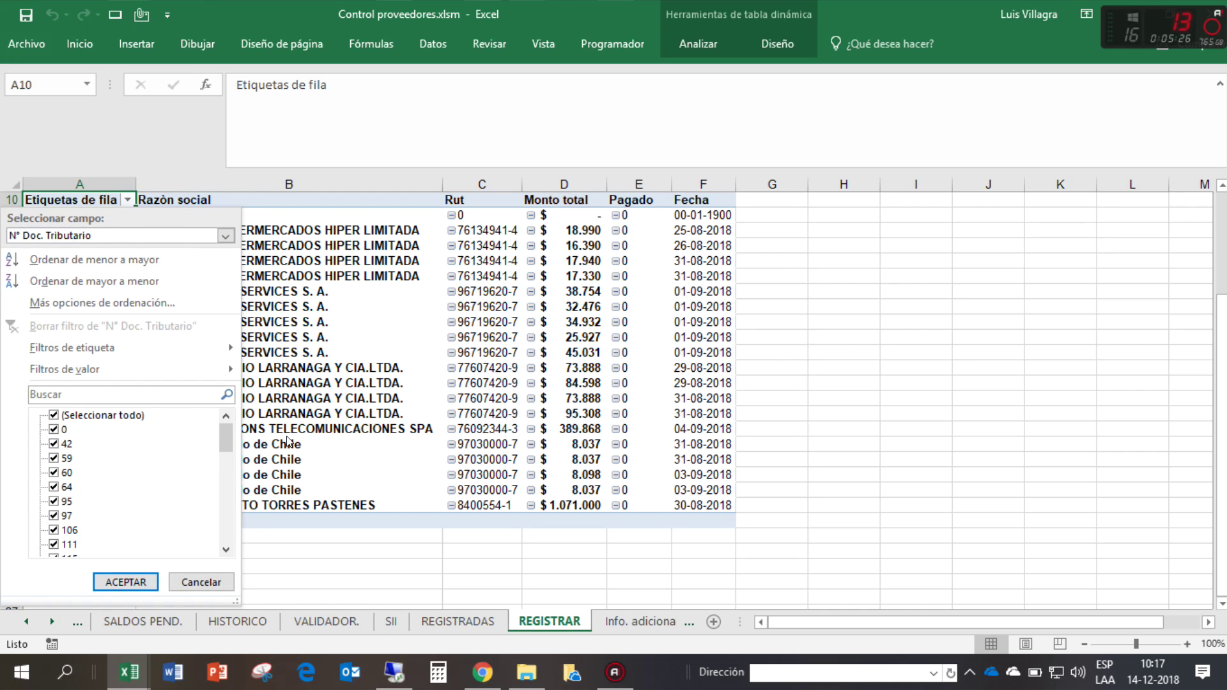
click(126, 582)
click(333, 216)
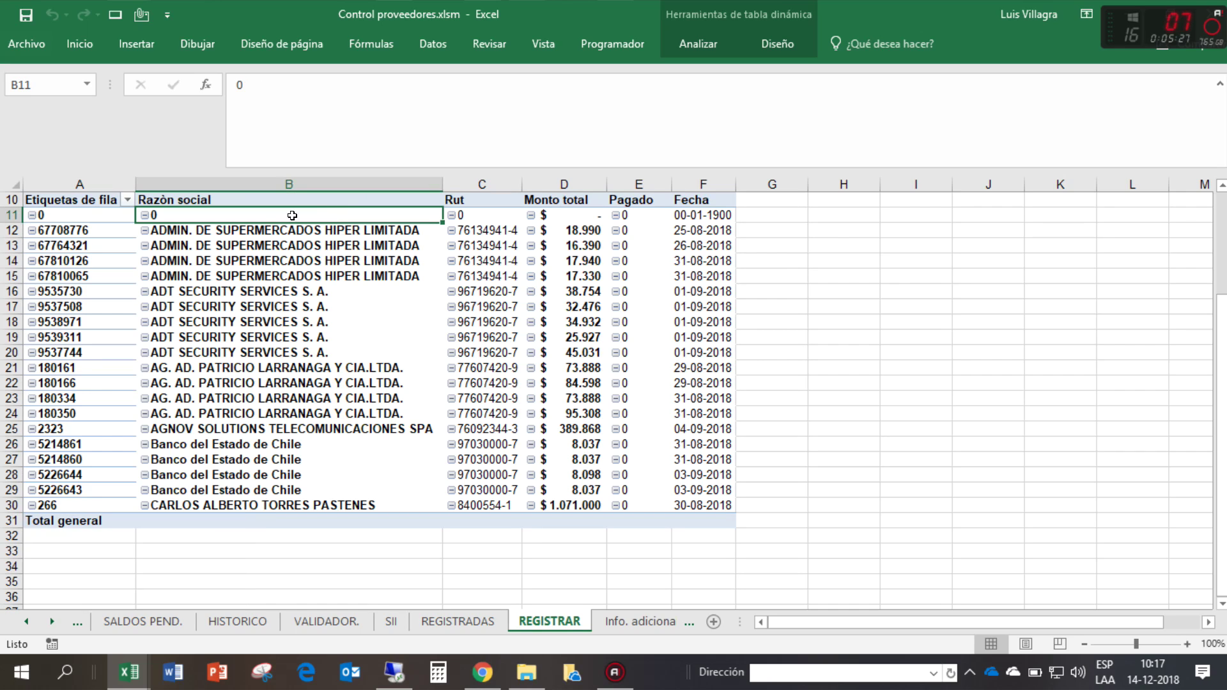
click(128, 200)
click(54, 430)
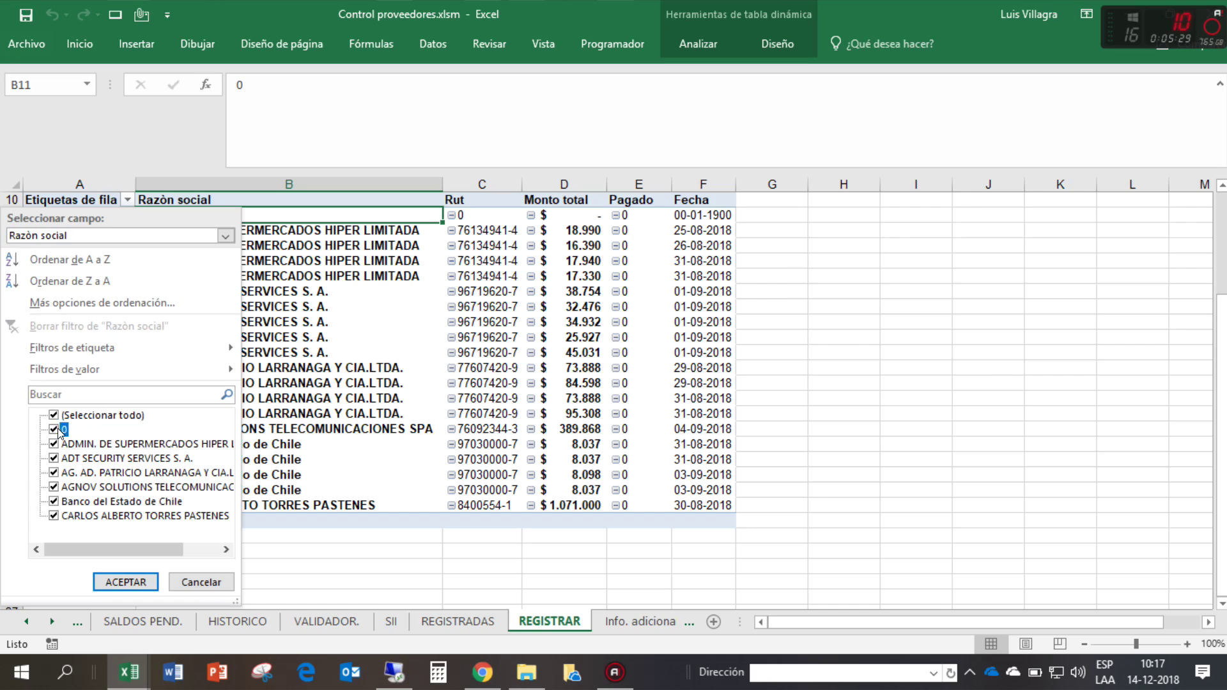
click(126, 581)
- Copy the pivot's remaining invoice rows A11:F29
click(870, 283)
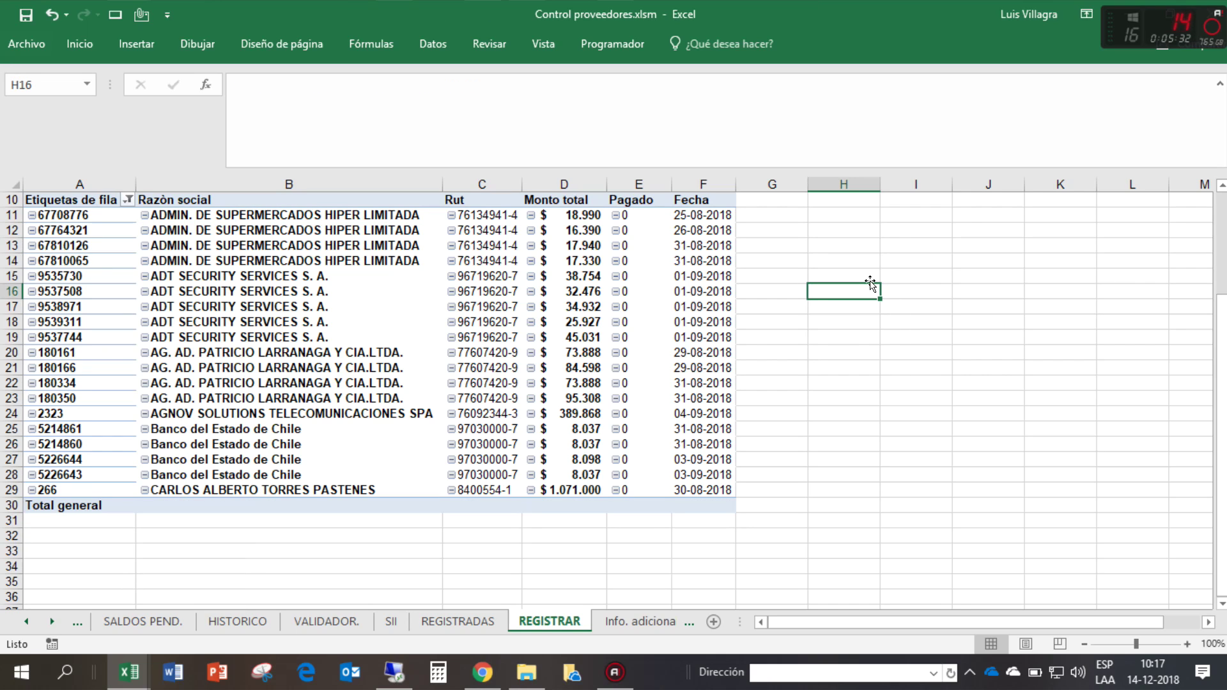
drag(63, 215, 674, 484)
key(ctrl+c)
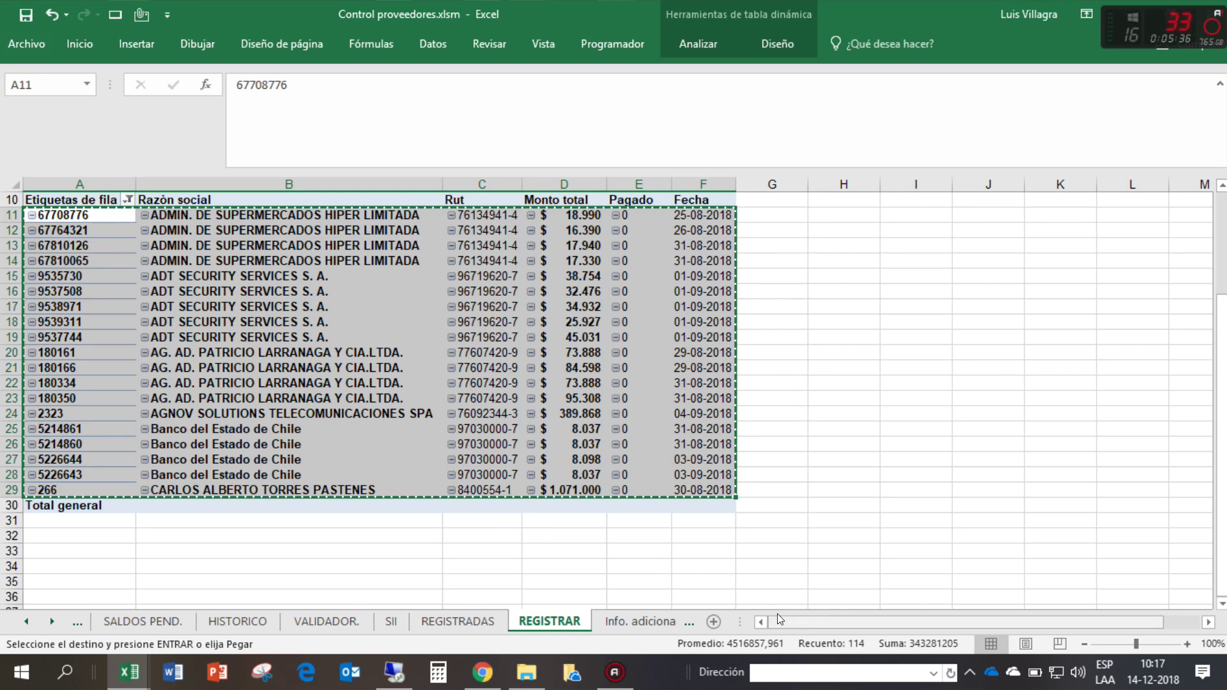
scroll(255, 320, up, 3)
- Paste the copied invoice rows into the L° Diario register starting at B13
click(536, 238)
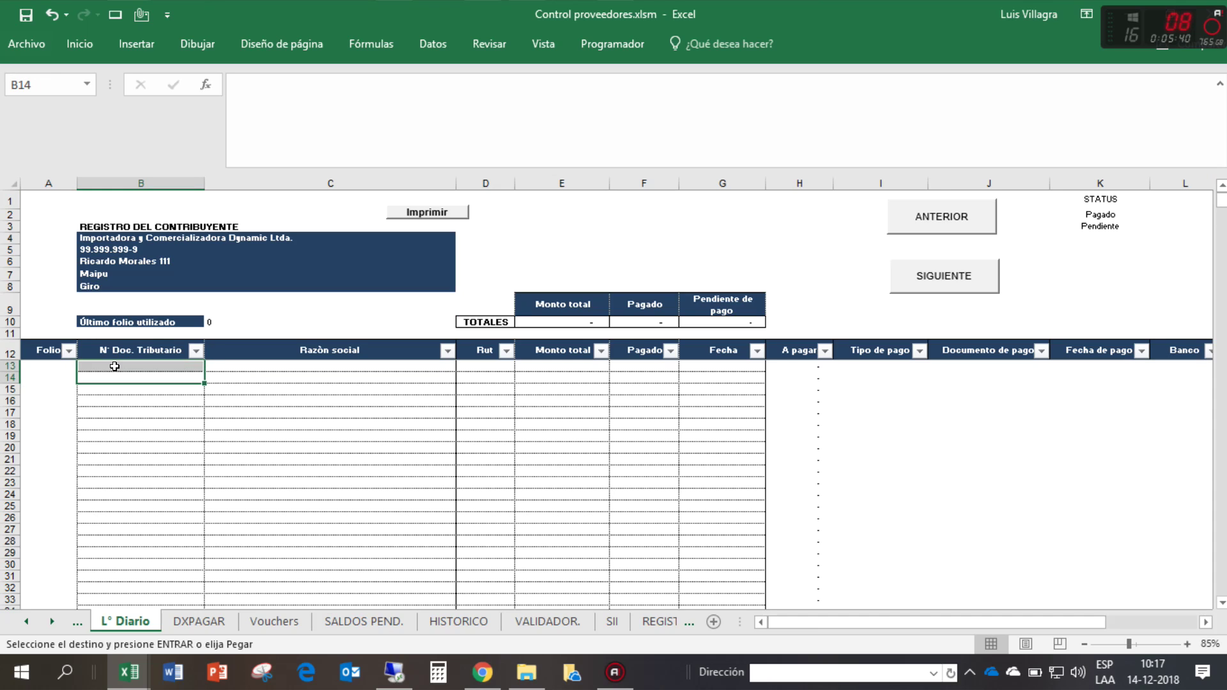
click(115, 365)
right_click(114, 365)
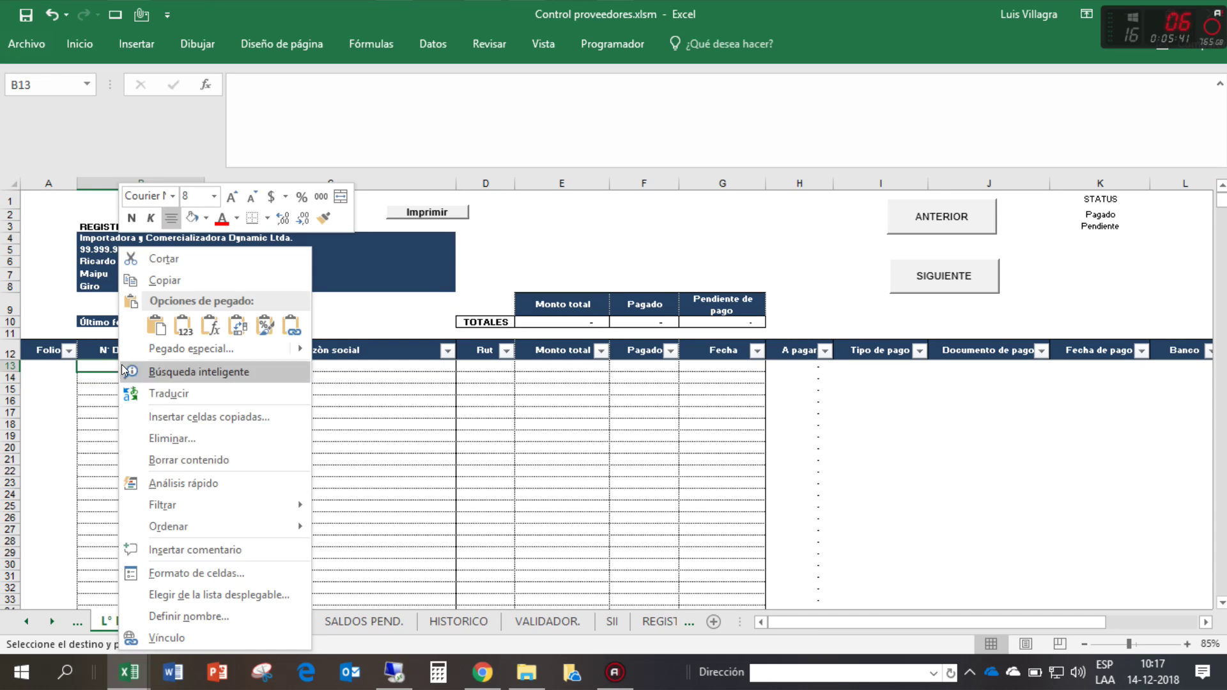
click(178, 321)
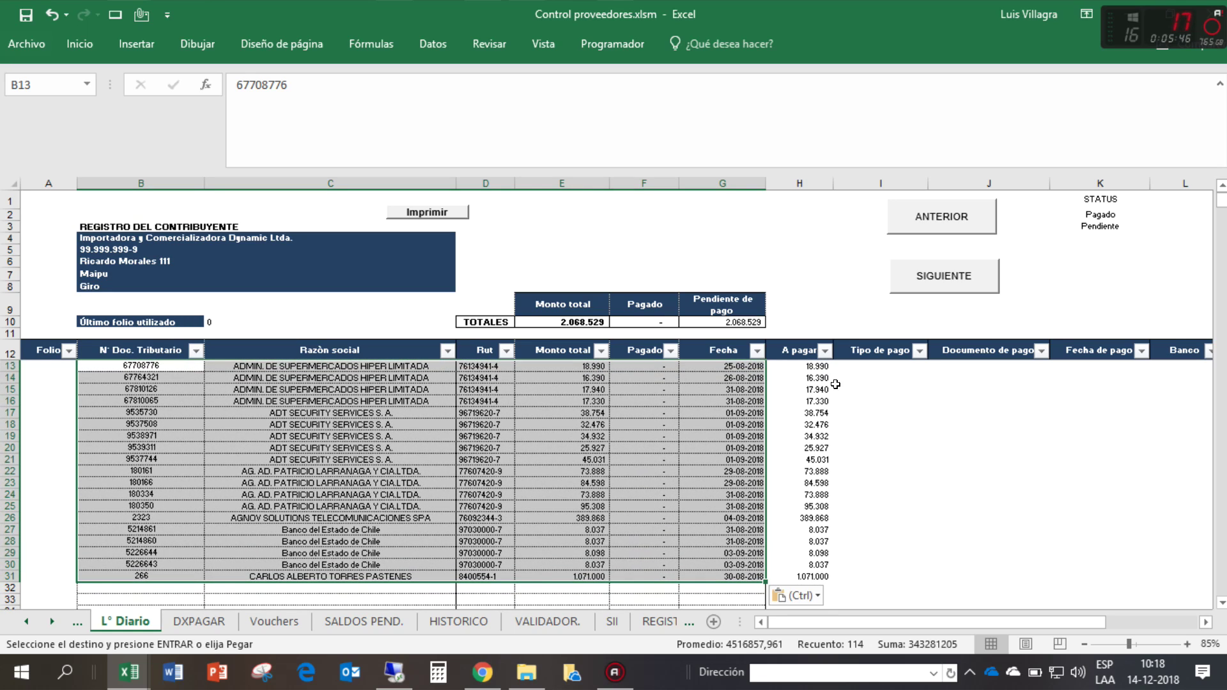
- Check the E10, F10 and G10 total formulas and the pasted Pagado and A pagar columns
drag(808, 367, 807, 576)
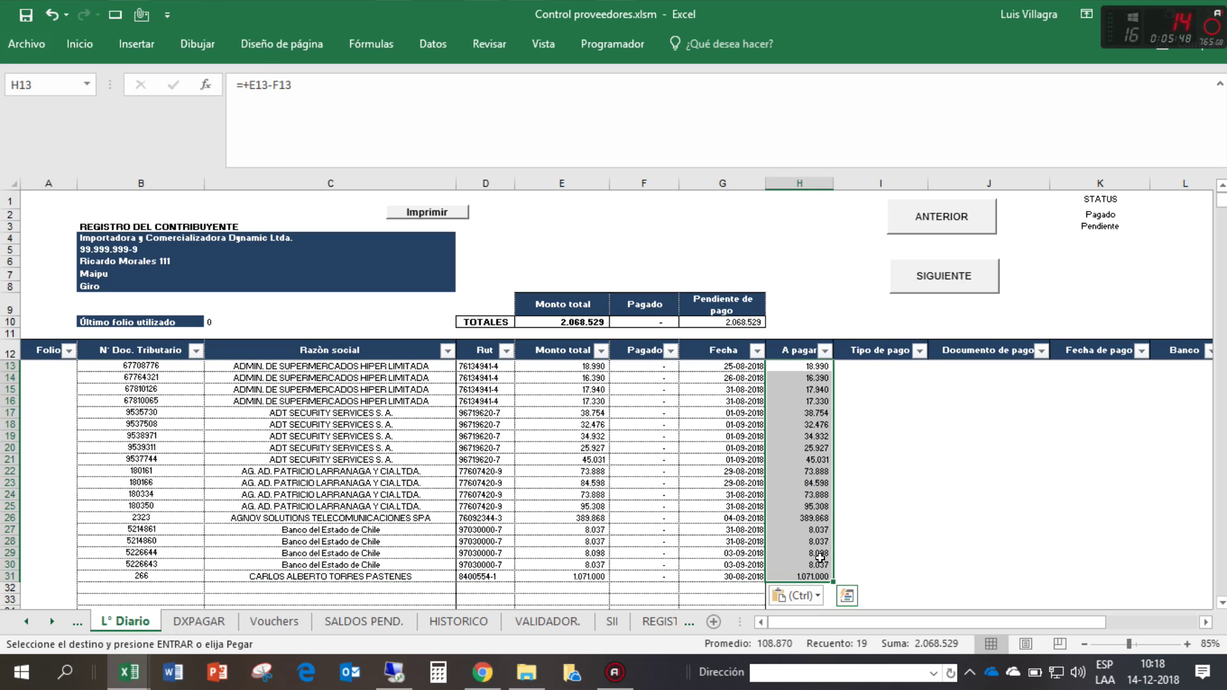
click(733, 316)
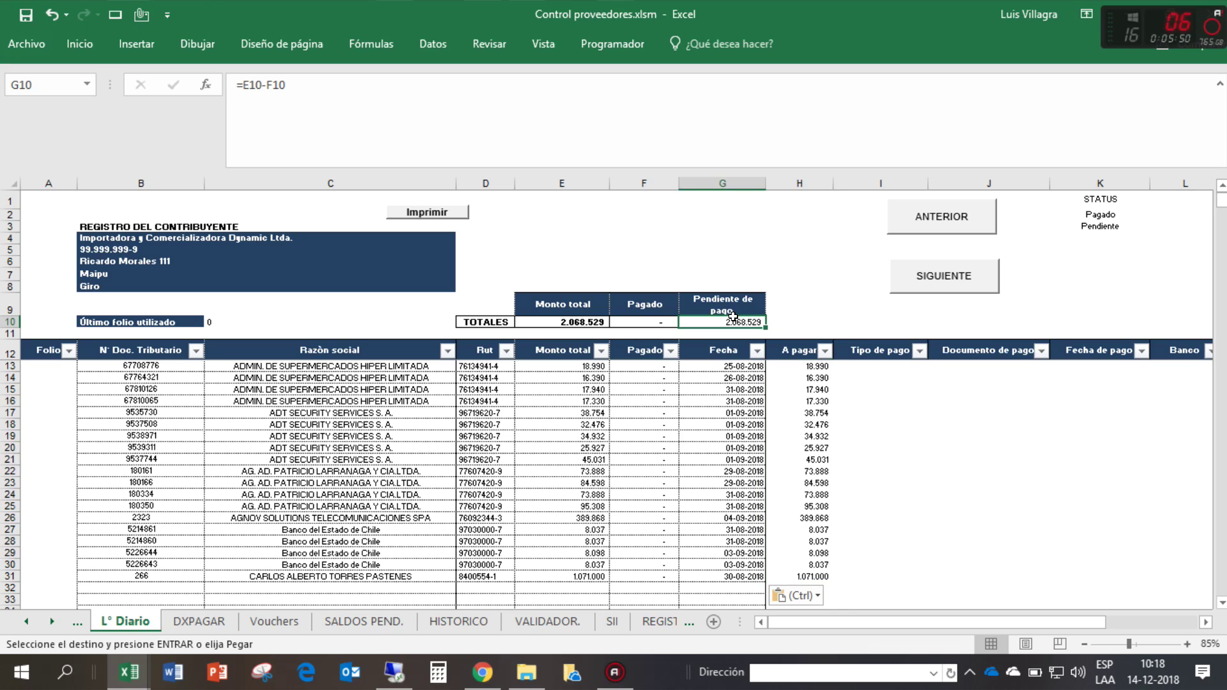
click(652, 313)
click(652, 322)
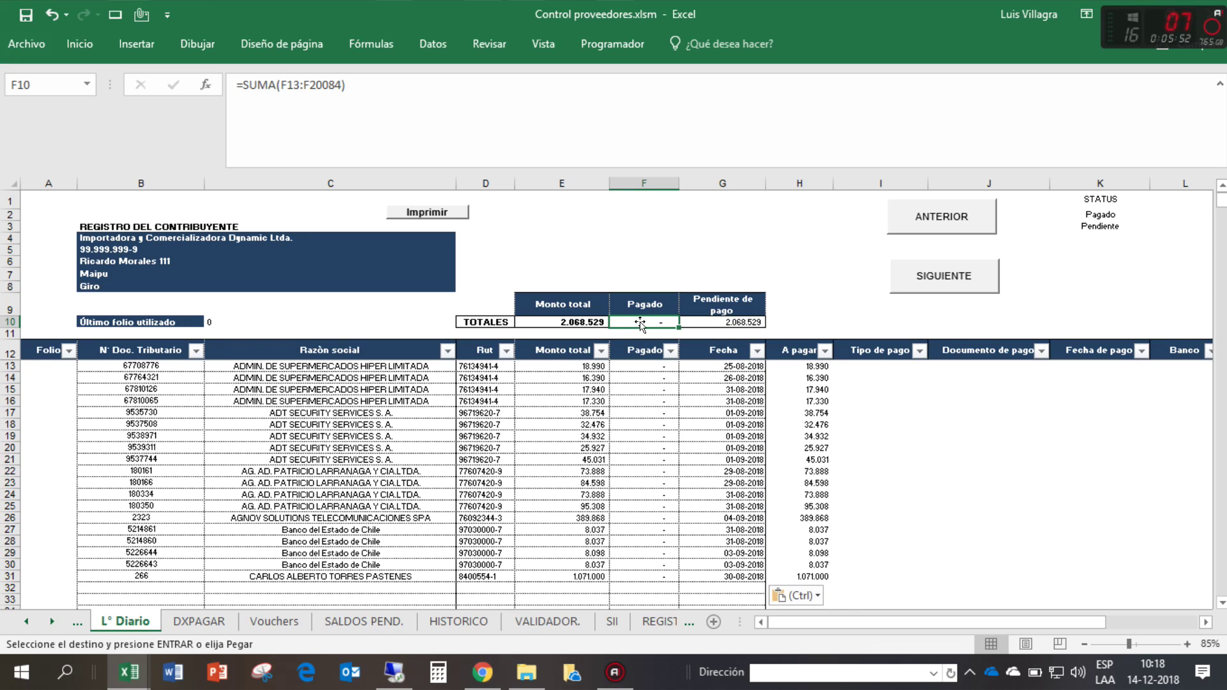
click(571, 323)
click(665, 417)
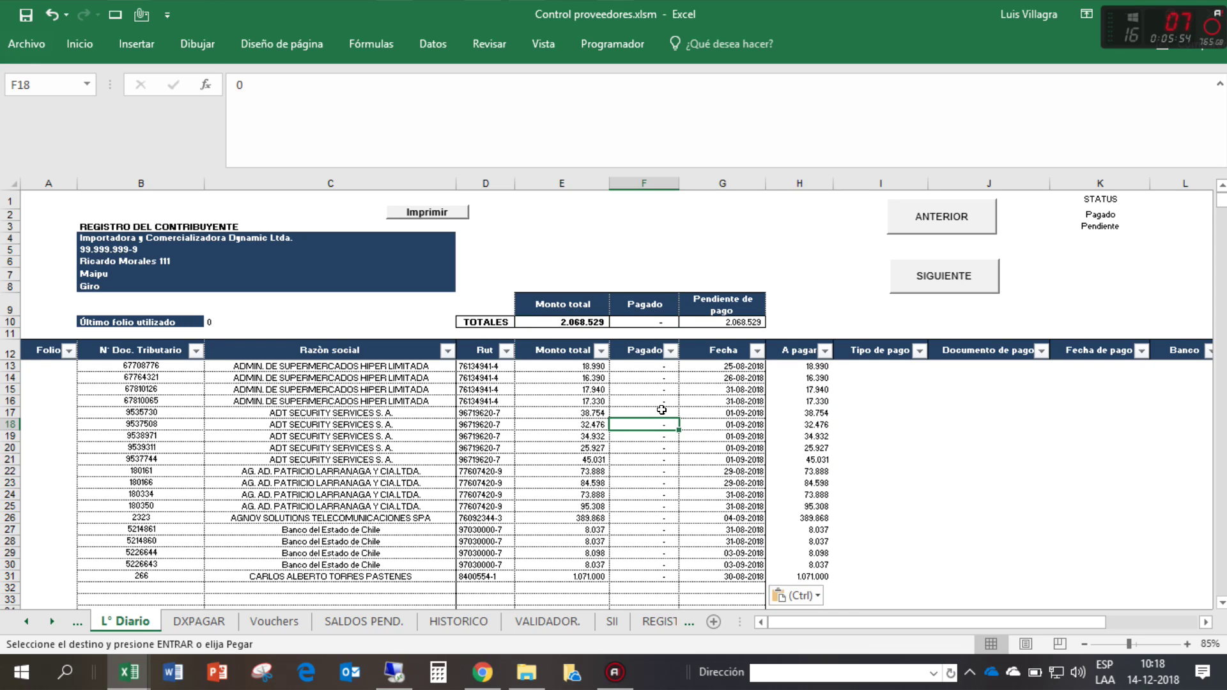
drag(645, 367, 657, 575)
click(568, 322)
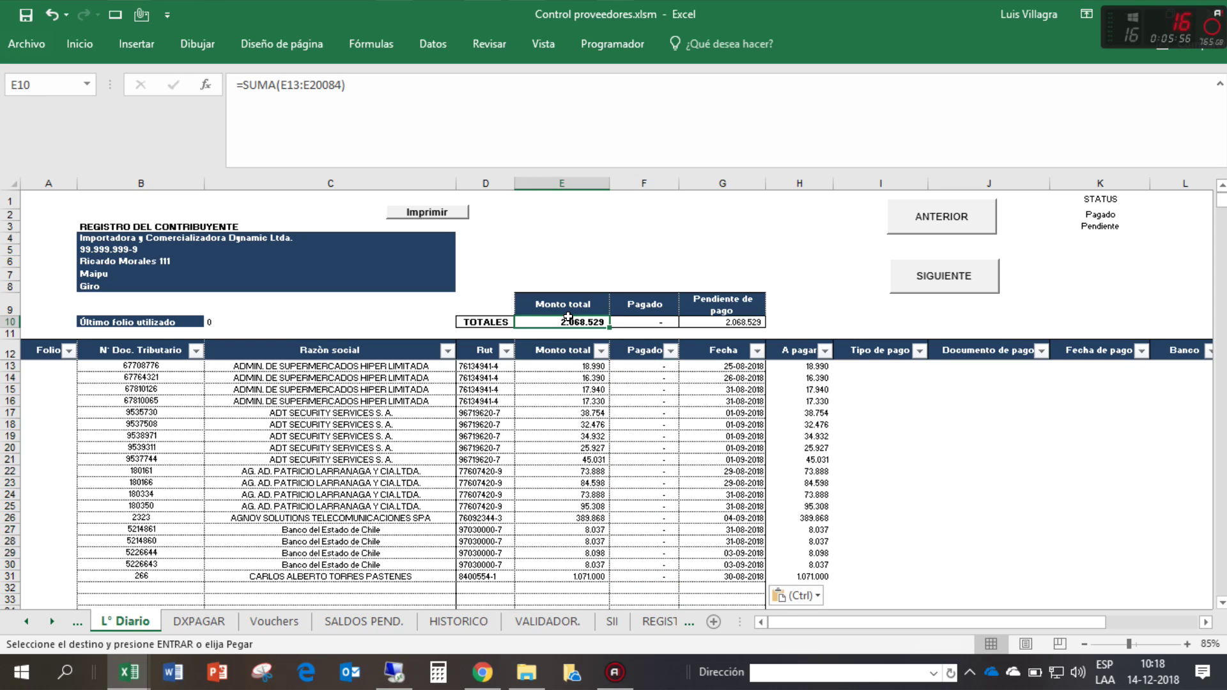
click(700, 324)
click(735, 437)
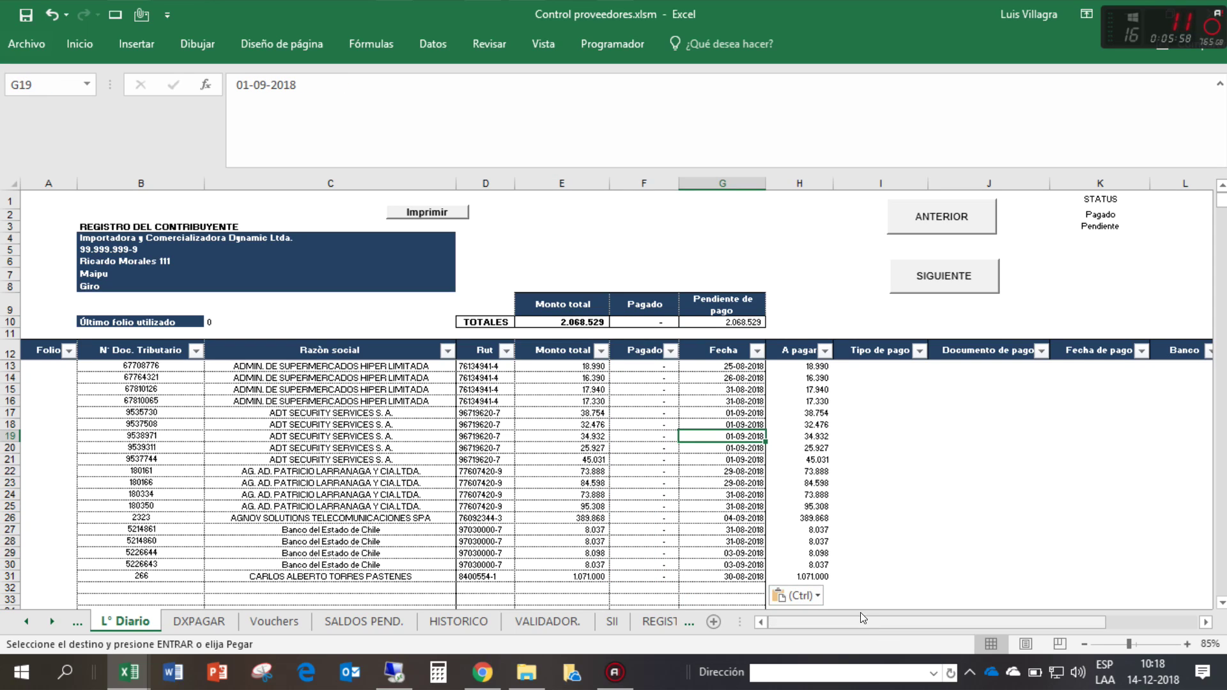
- Refresh the DXPAGAR pivot table with Actualiza tabla and fit its column widths
click(200, 621)
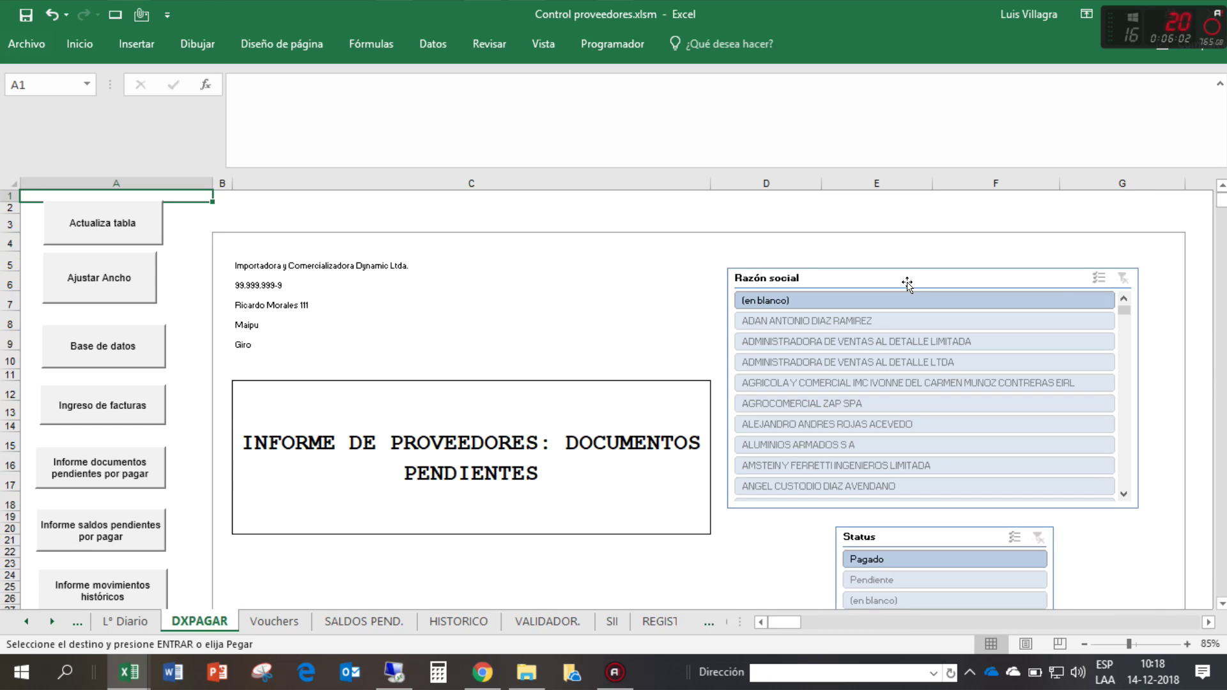
scroll(657, 462, down, 2)
scroll(339, 311, up, 2)
click(115, 225)
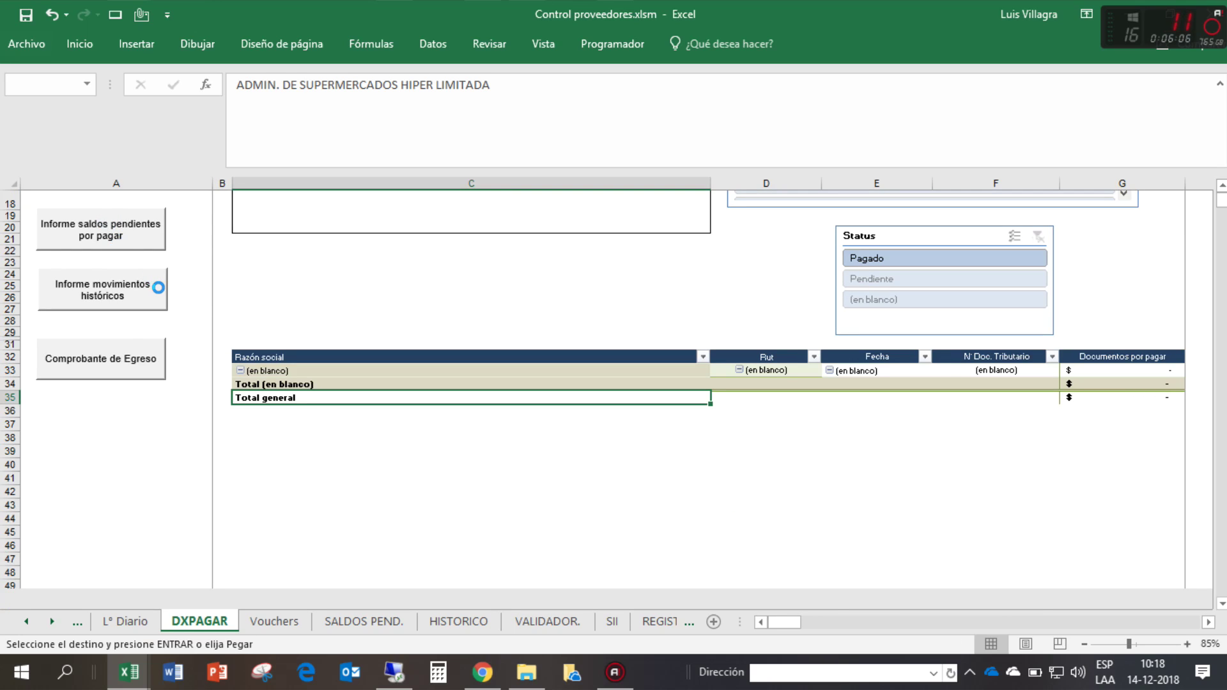
scroll(466, 269, down, 4)
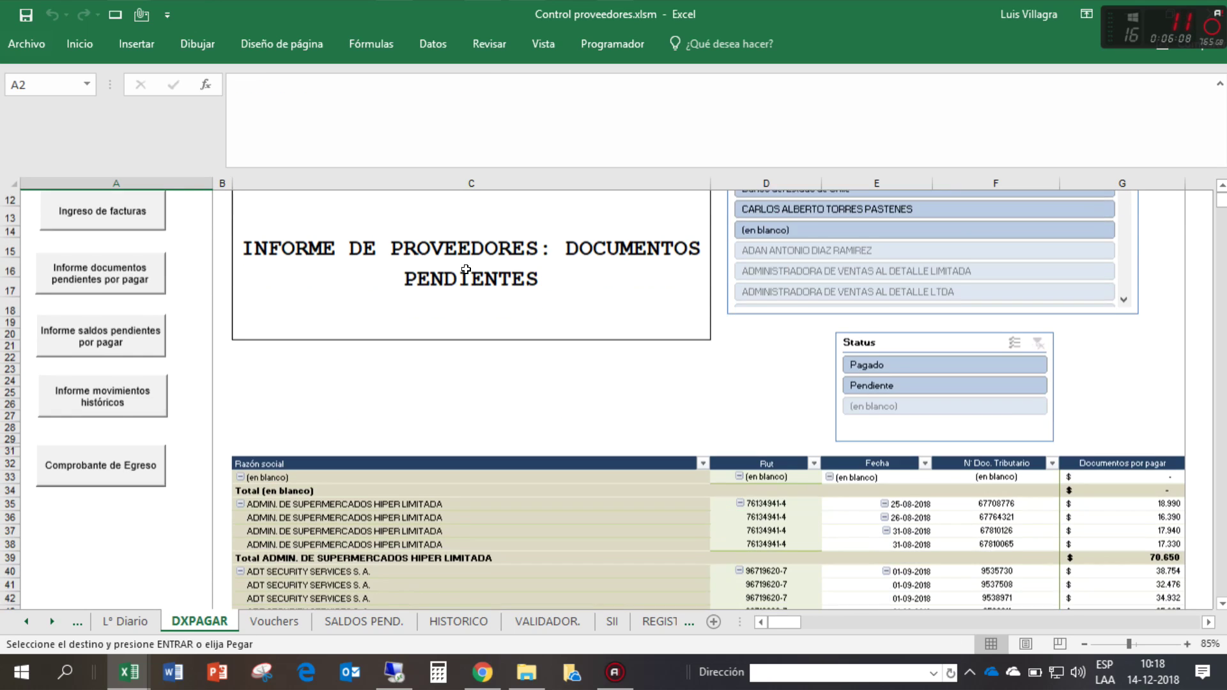
scroll(256, 255, up, 4)
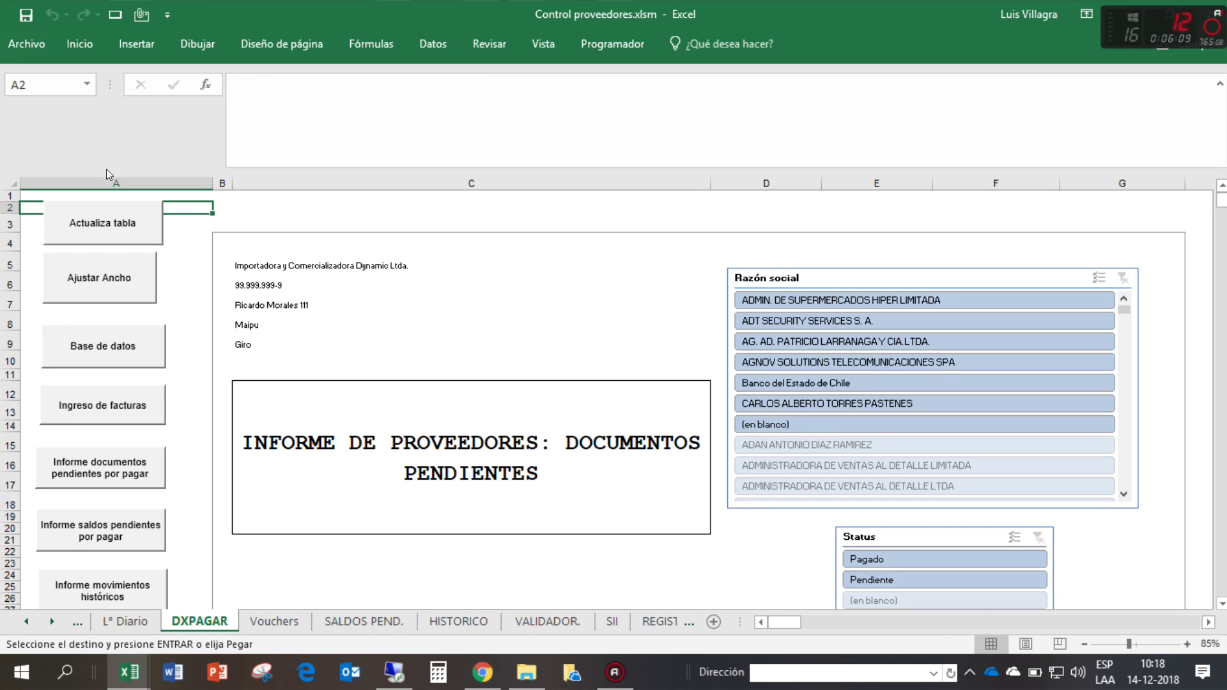
click(94, 282)
scroll(579, 308, down, 3)
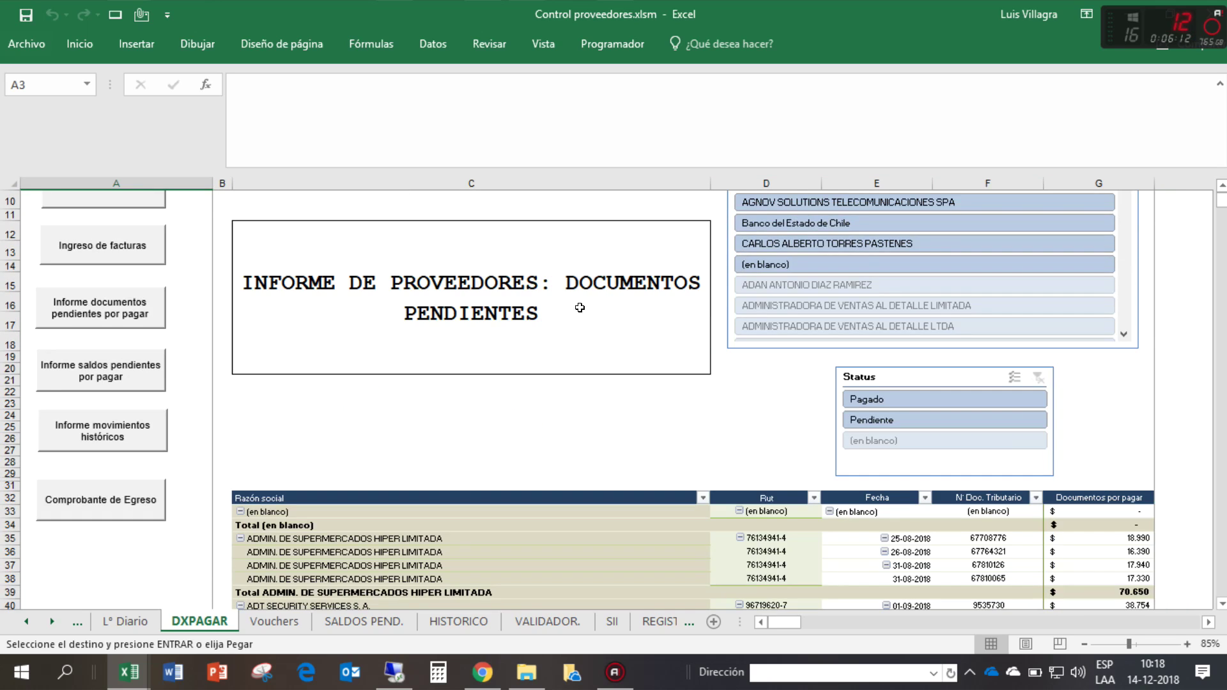
scroll(580, 308, down, 3)
scroll(580, 308, down, 6)
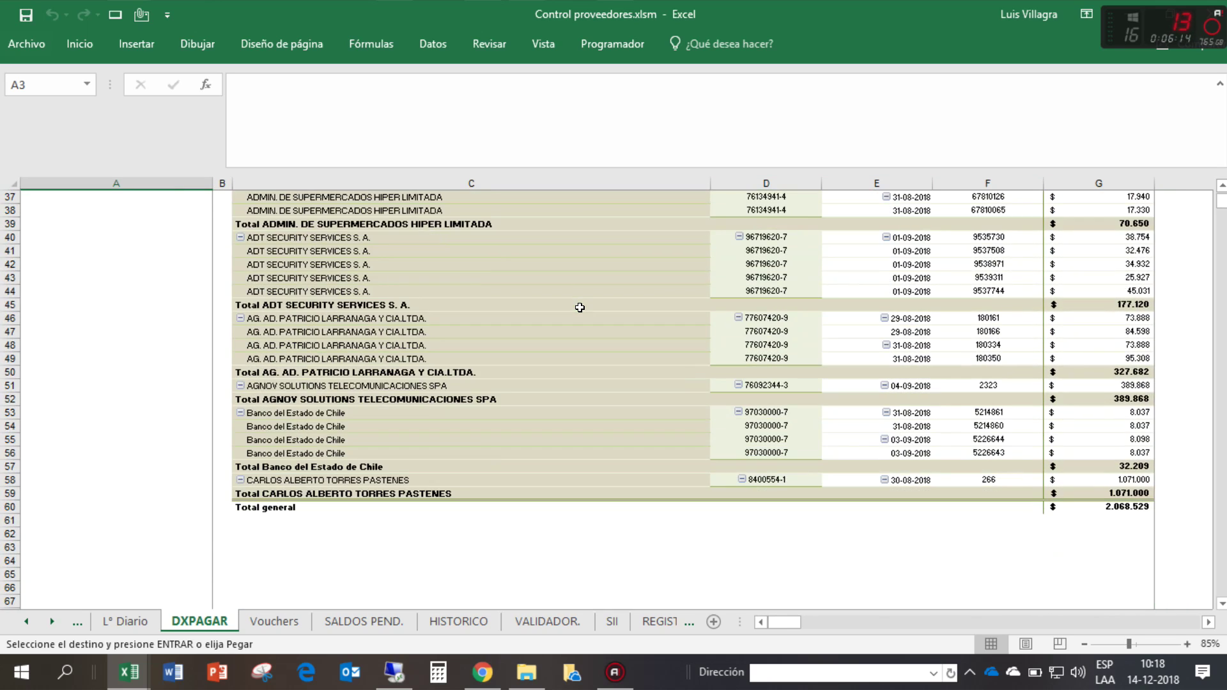
scroll(580, 308, up, 2)
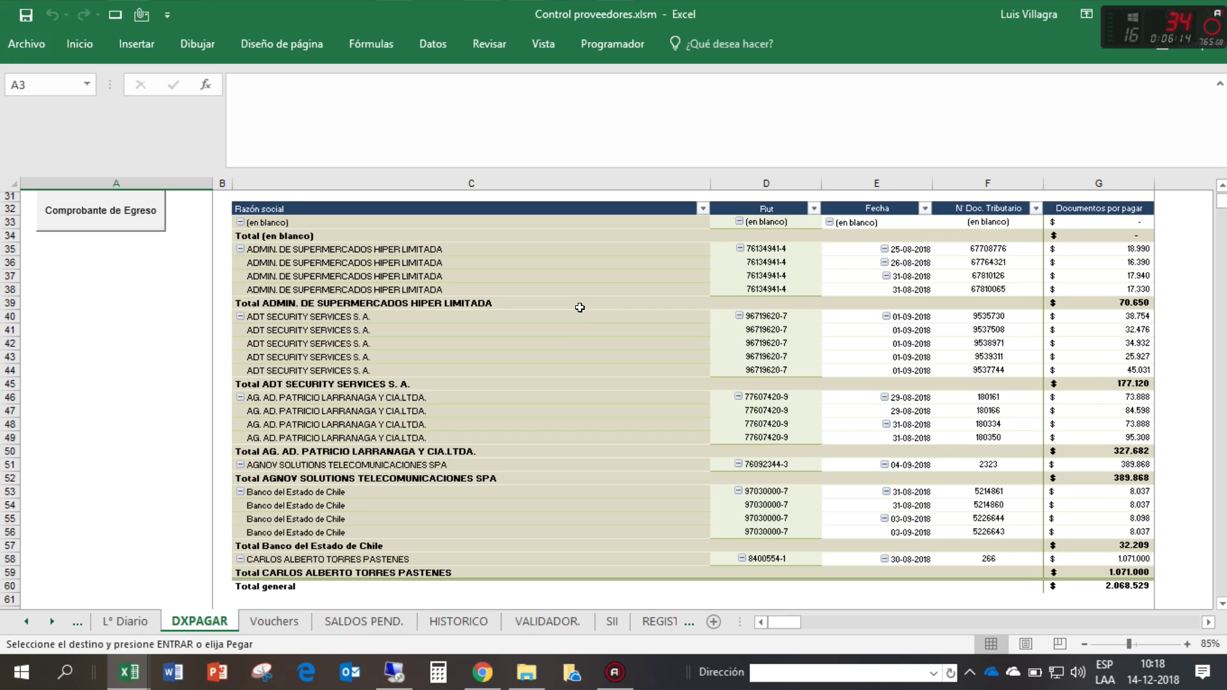
- Collapse the (en blanco) group and review supplier subtotals: 70.650, 177.120, 327.682 and 1.071.000
click(240, 223)
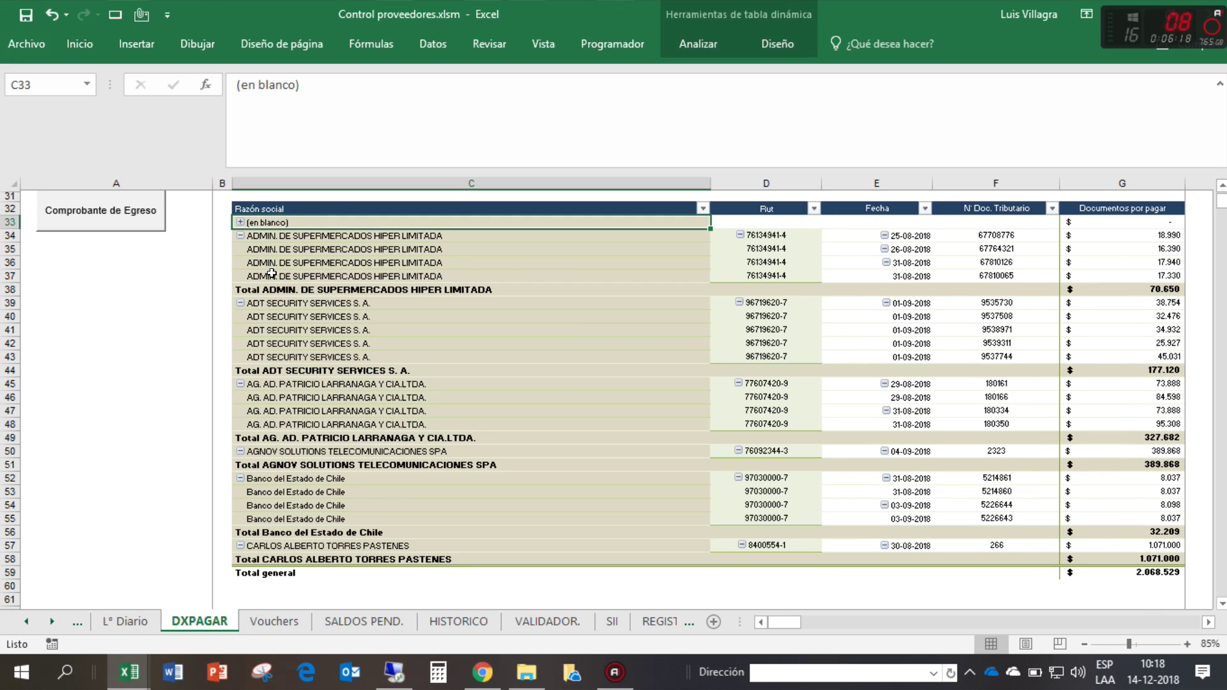
click(612, 270)
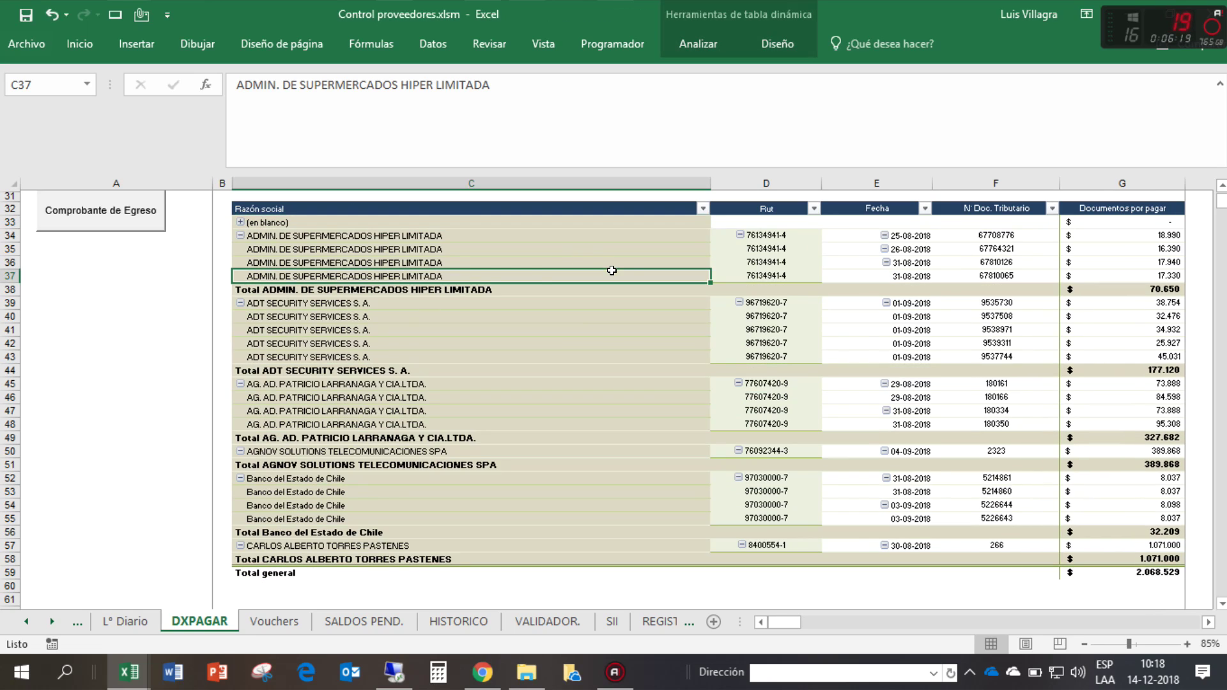
click(410, 290)
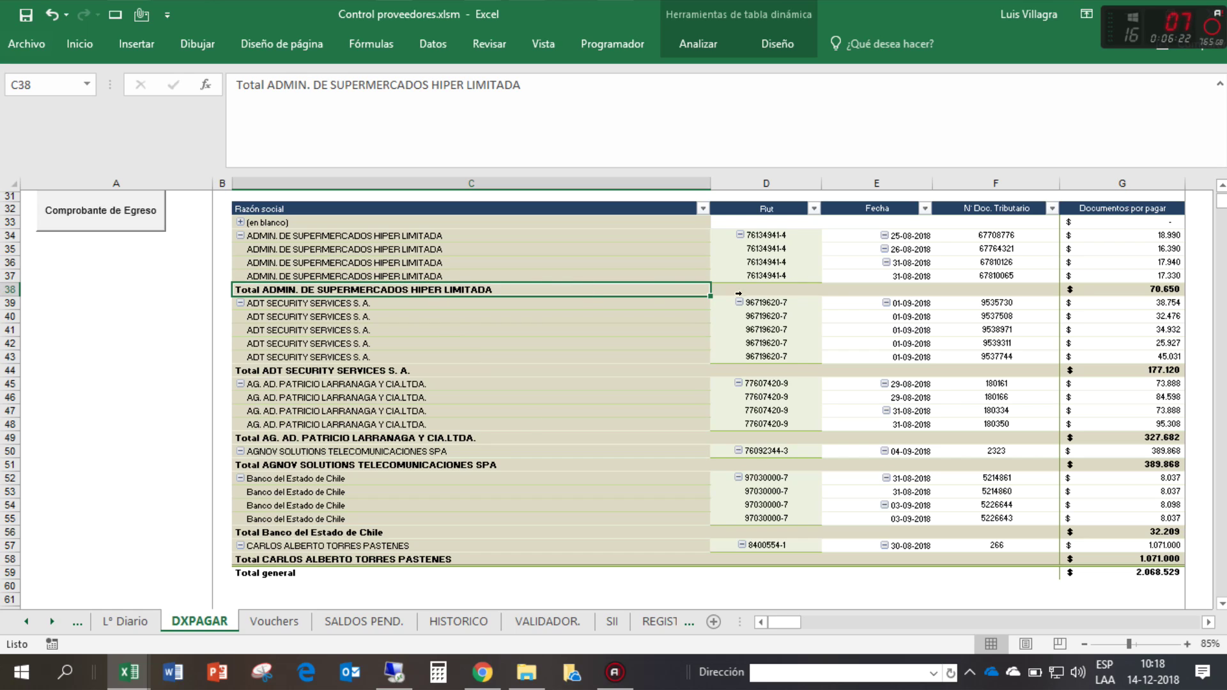
click(1117, 292)
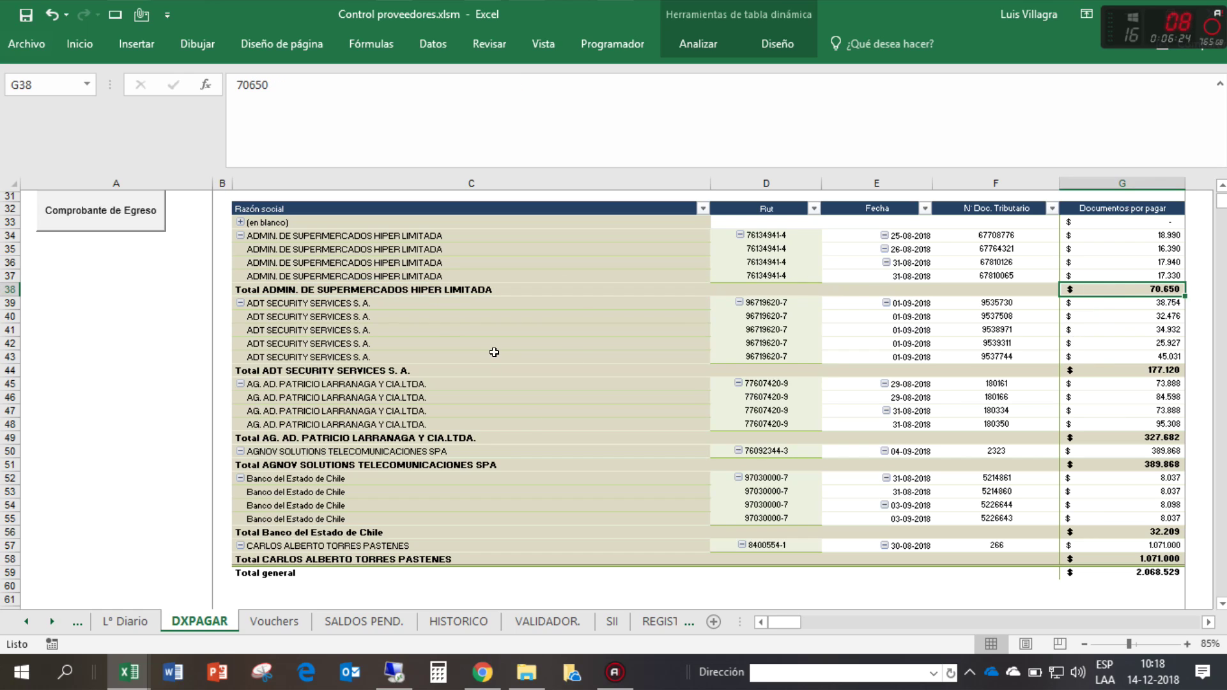
click(369, 370)
click(1114, 372)
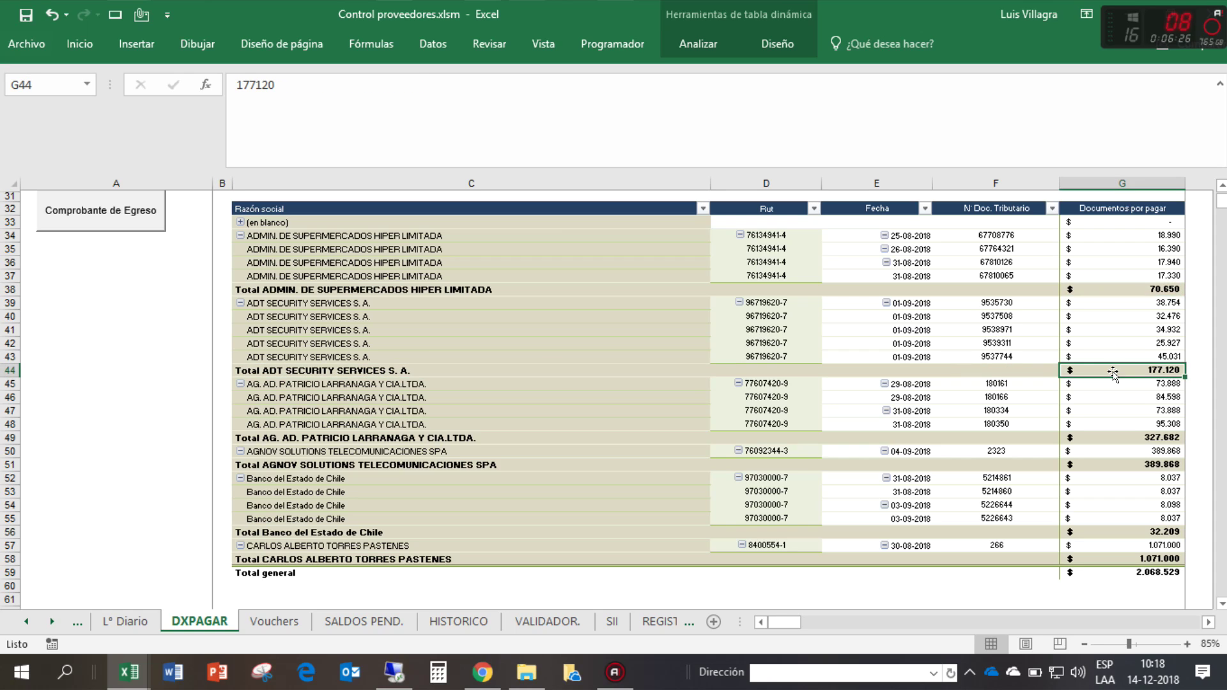
click(402, 440)
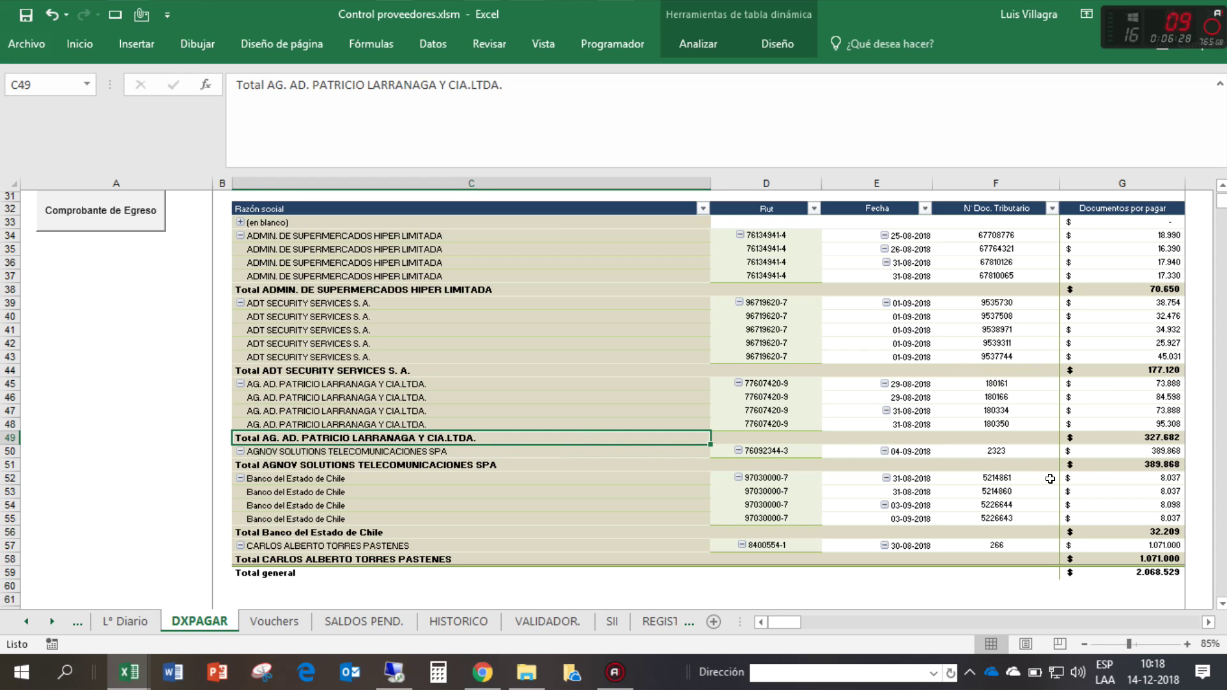
mouse_move(1102, 476)
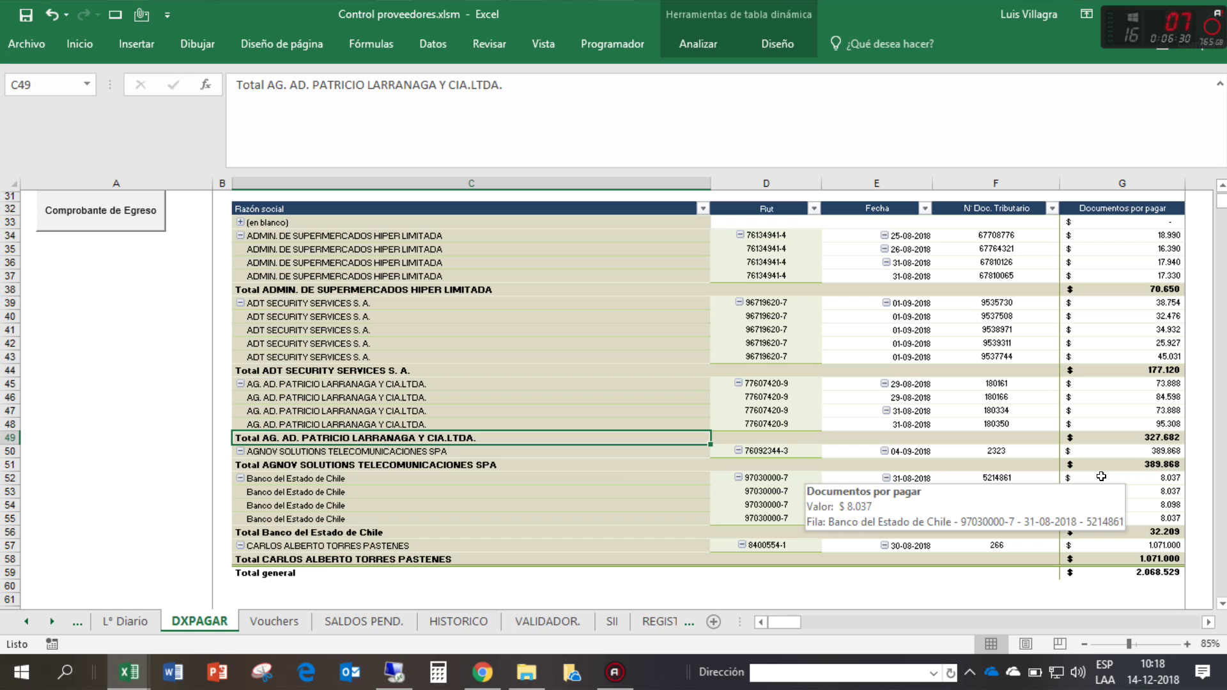
click(1105, 438)
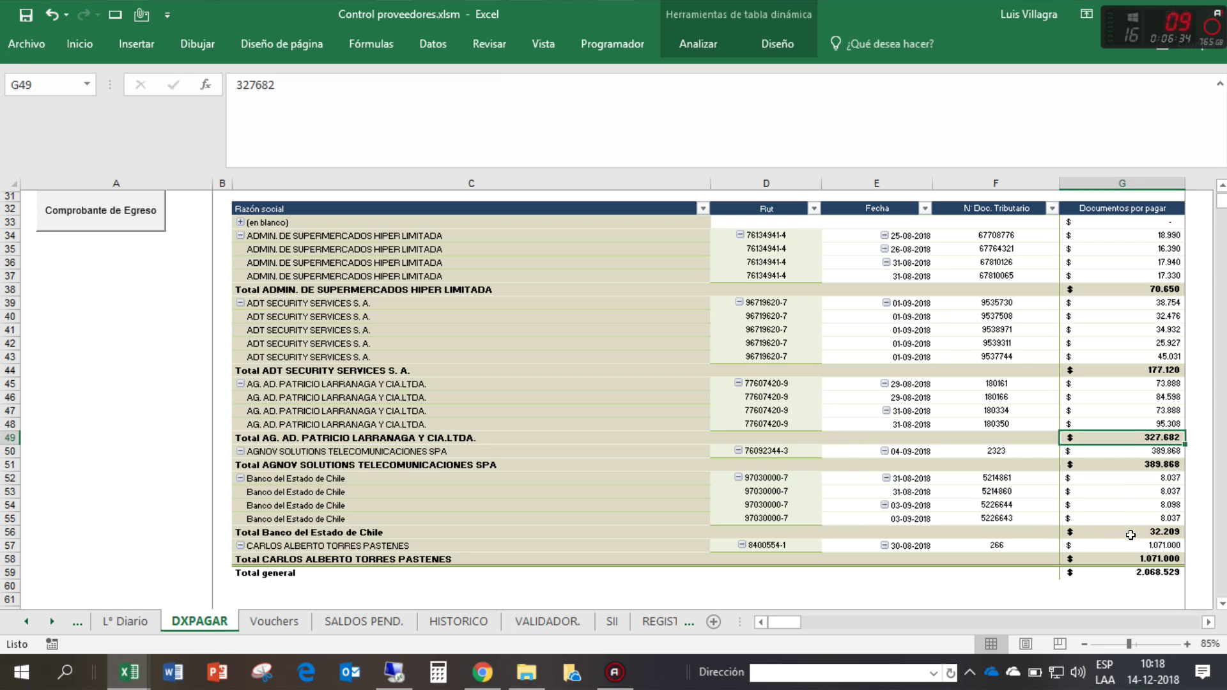
click(1144, 557)
scroll(1144, 555, up, 4)
scroll(1144, 556, up, 5)
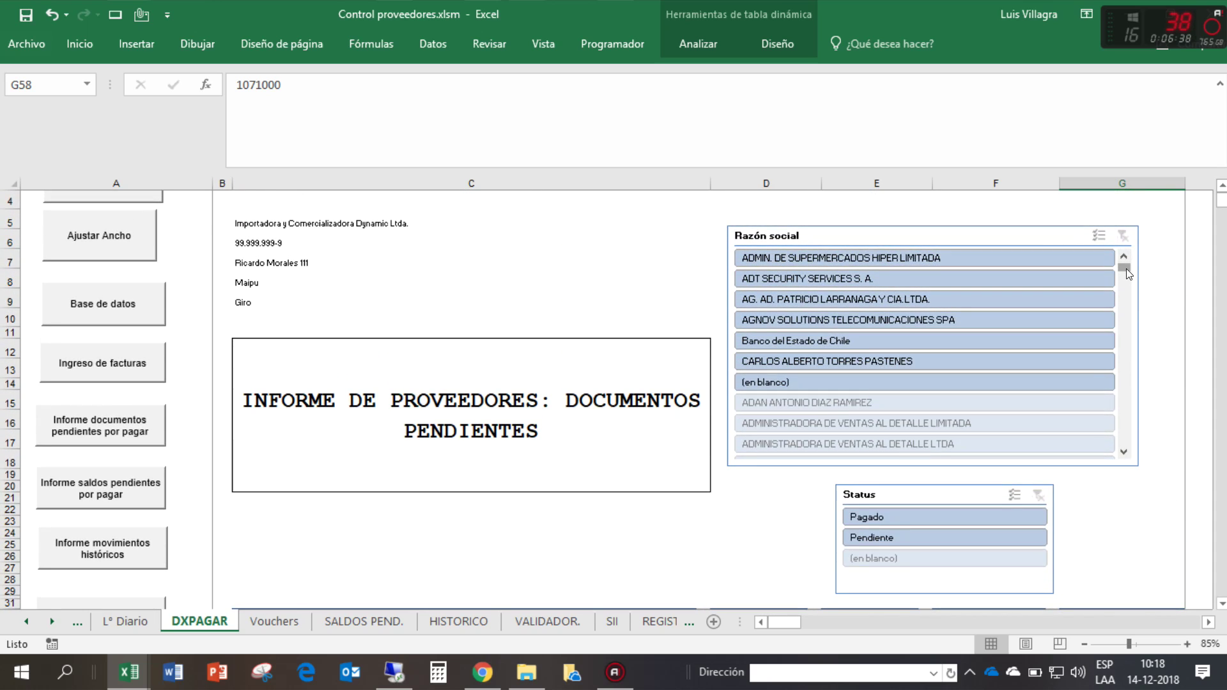
- Filter the report to ADMIN. DE SUPERMERCADOS HIPER LIMITADA, then clear the Razón social slicer filter
click(932, 258)
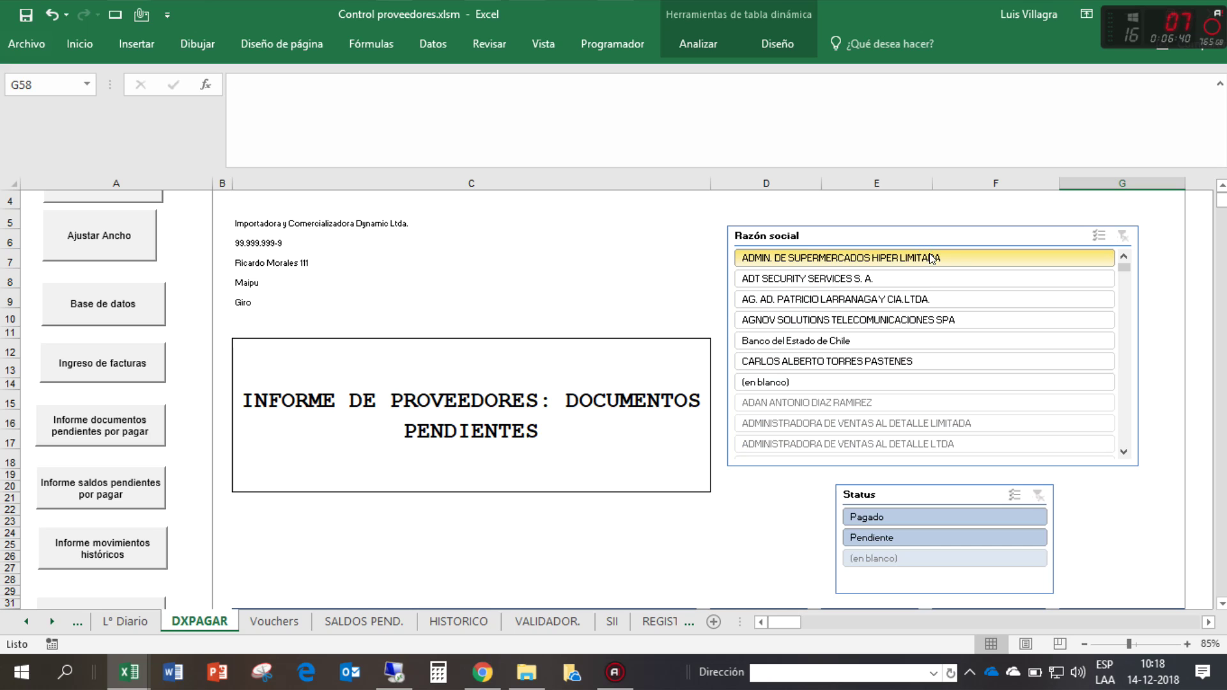
scroll(792, 473, down, 6)
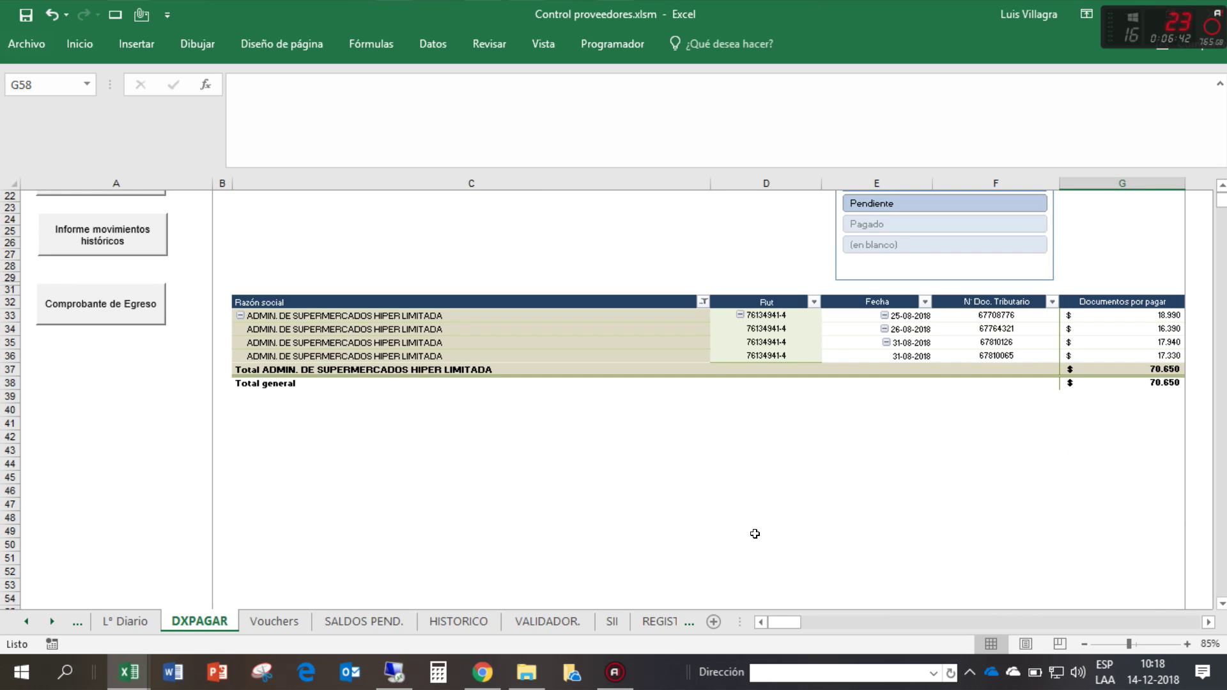
scroll(755, 534, up, 2)
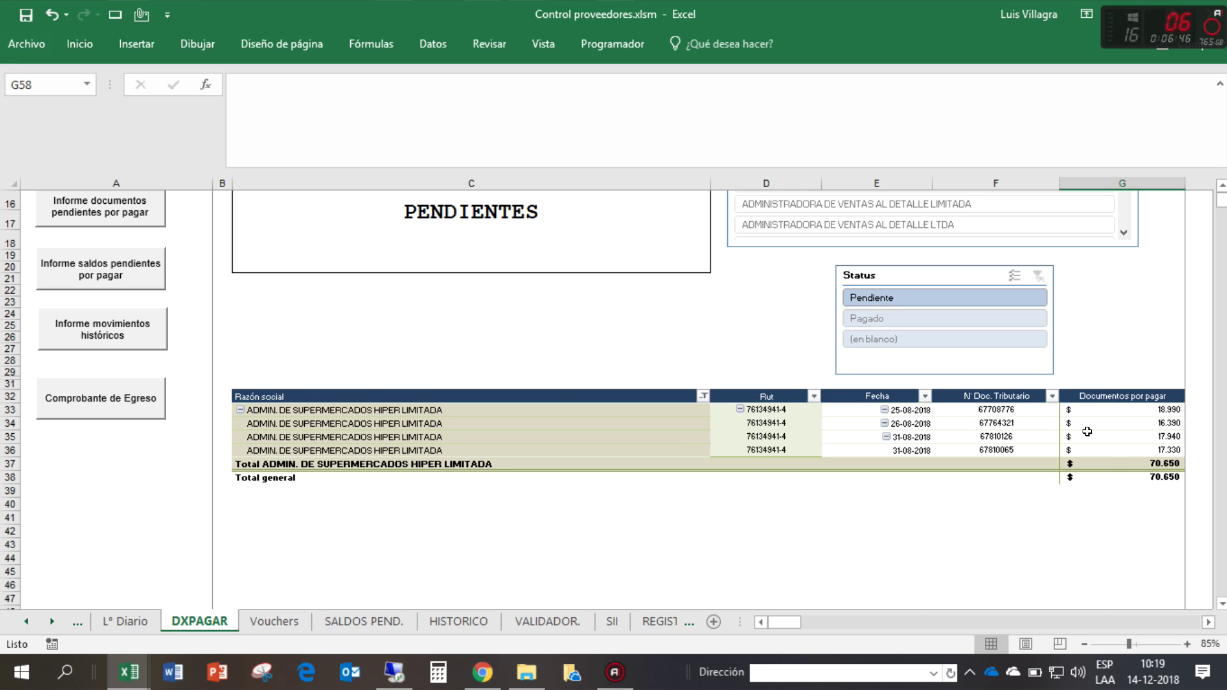
scroll(1087, 432, up, 5)
click(1120, 276)
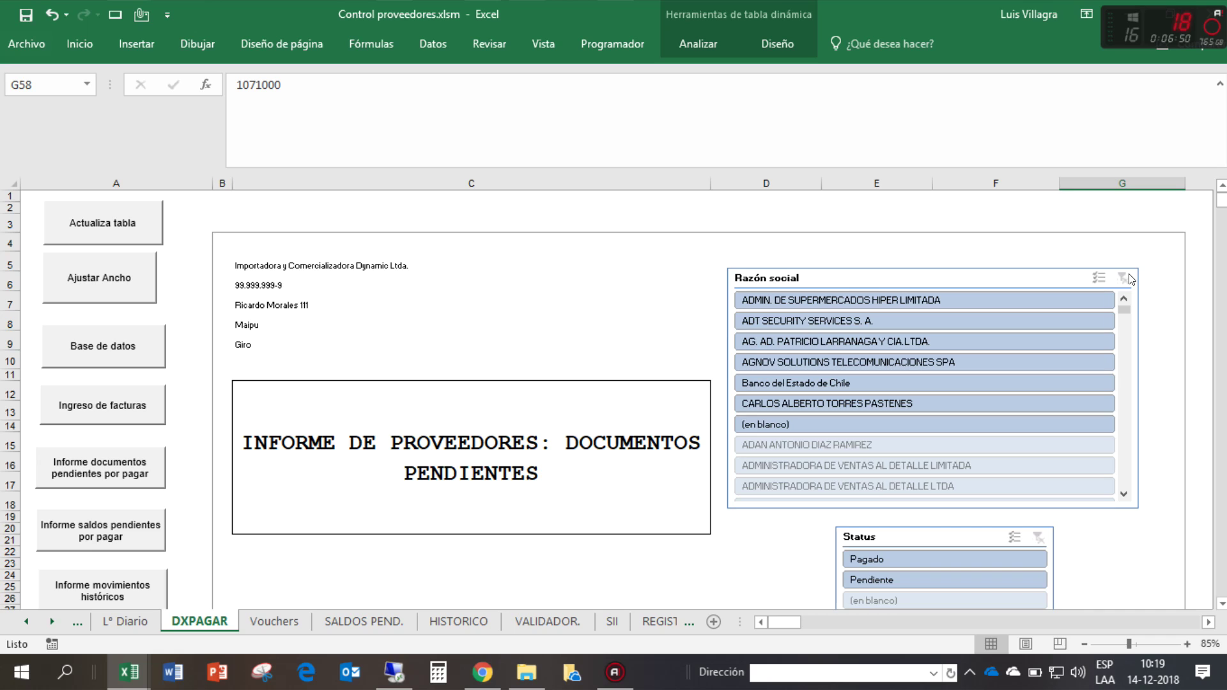
scroll(1087, 288, down, 4)
scroll(921, 262, up, 2)
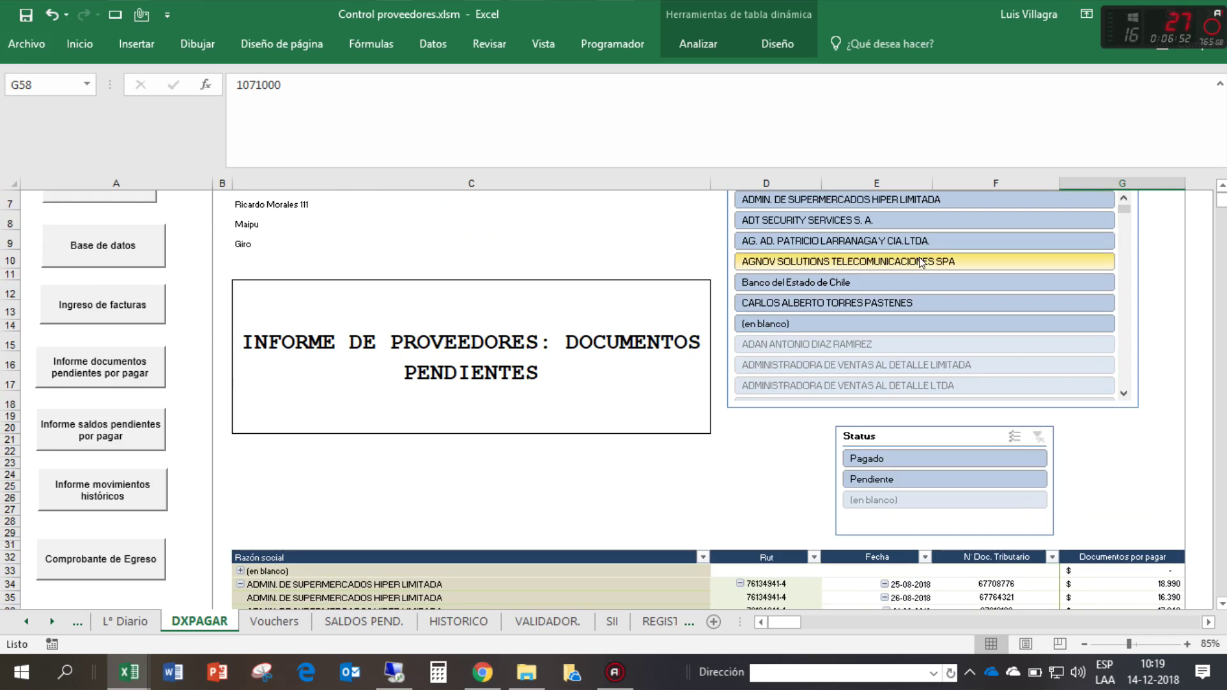
scroll(827, 348, up, 2)
scroll(766, 348, down, 6)
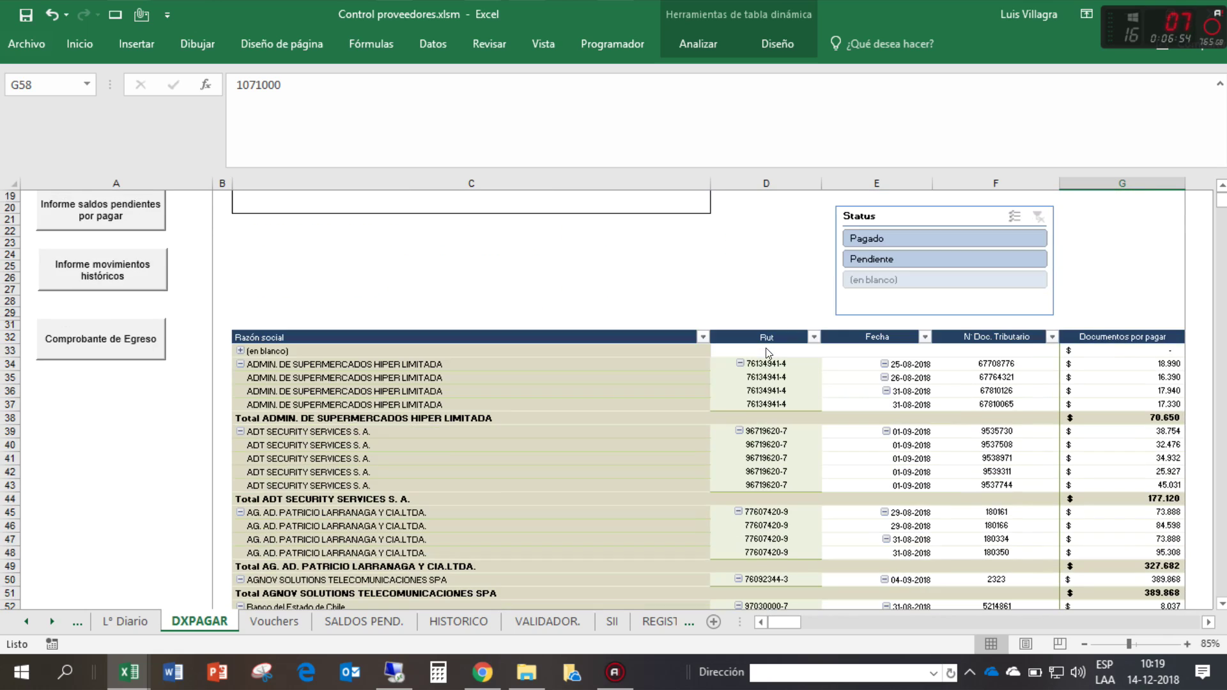
- Start inserting a slicer from Analizar, cancel it, and go to the Vouchers sheet
click(1016, 377)
click(716, 43)
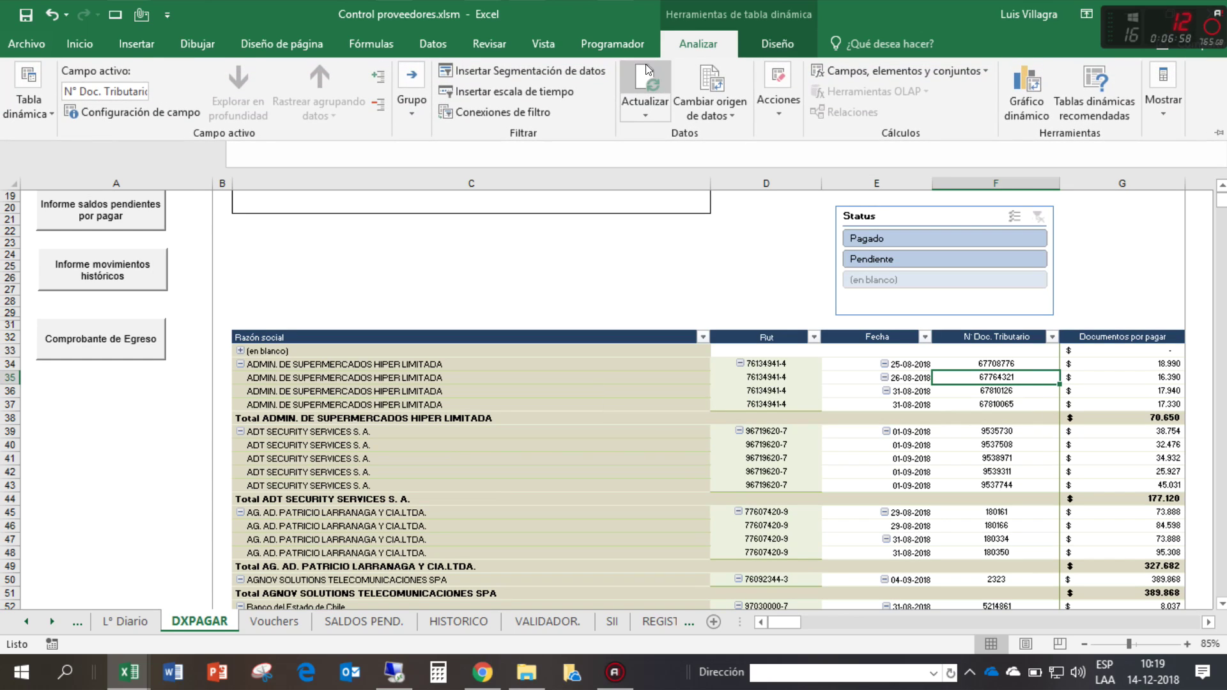
click(545, 69)
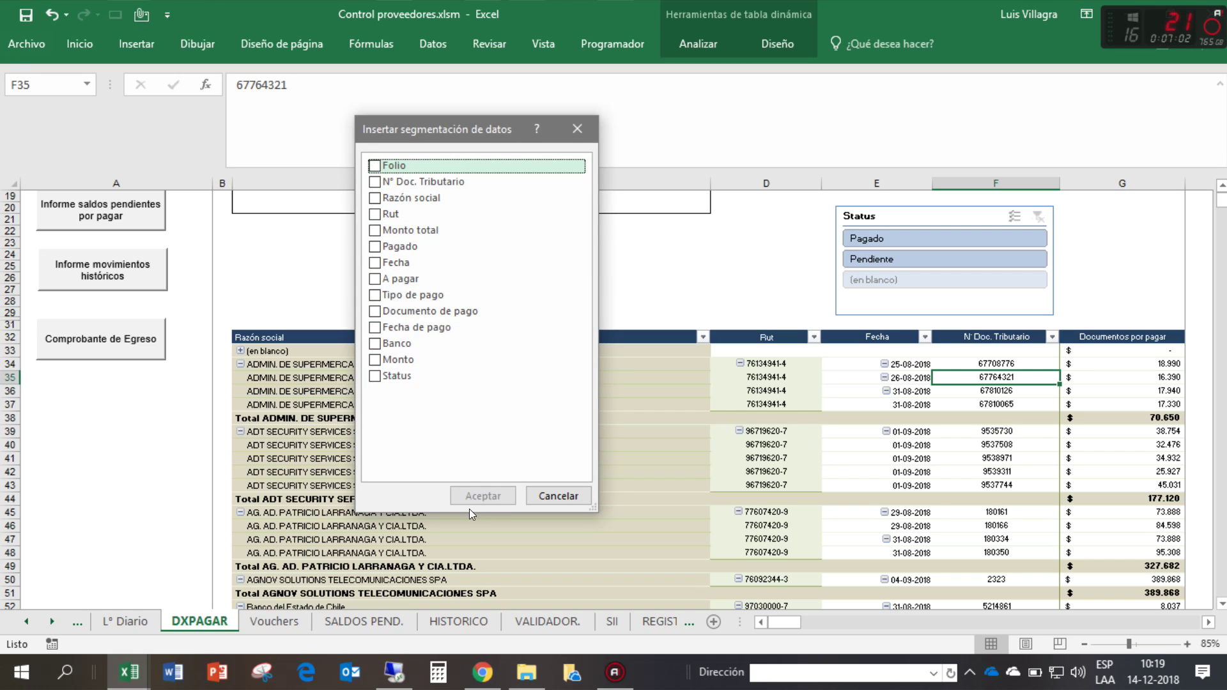
click(551, 496)
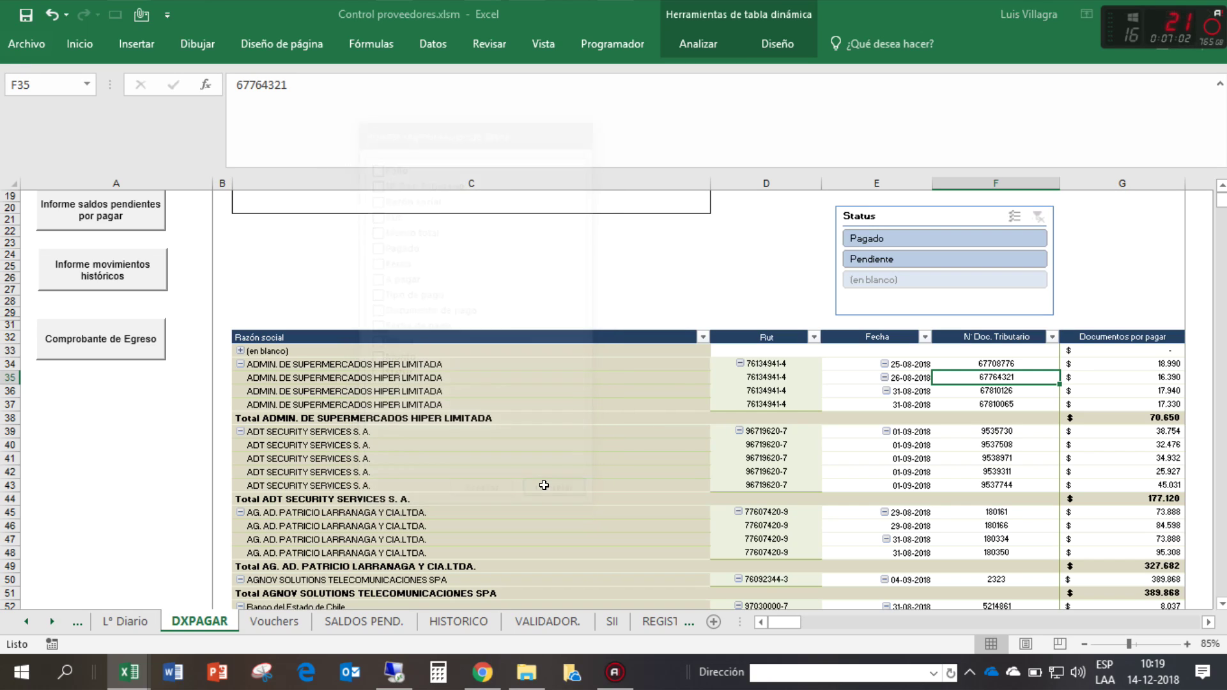
click(272, 623)
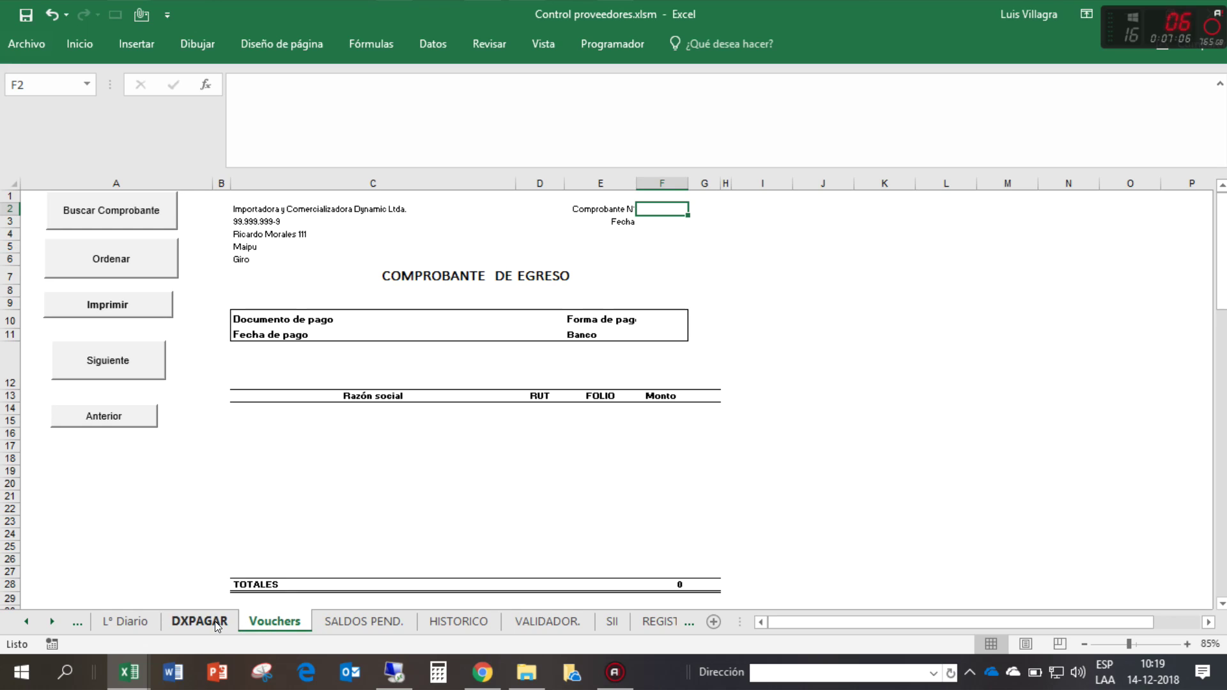
- Refresh the SALDOS PEND. table and review its column D pending amounts totalling 2.068.529
click(340, 625)
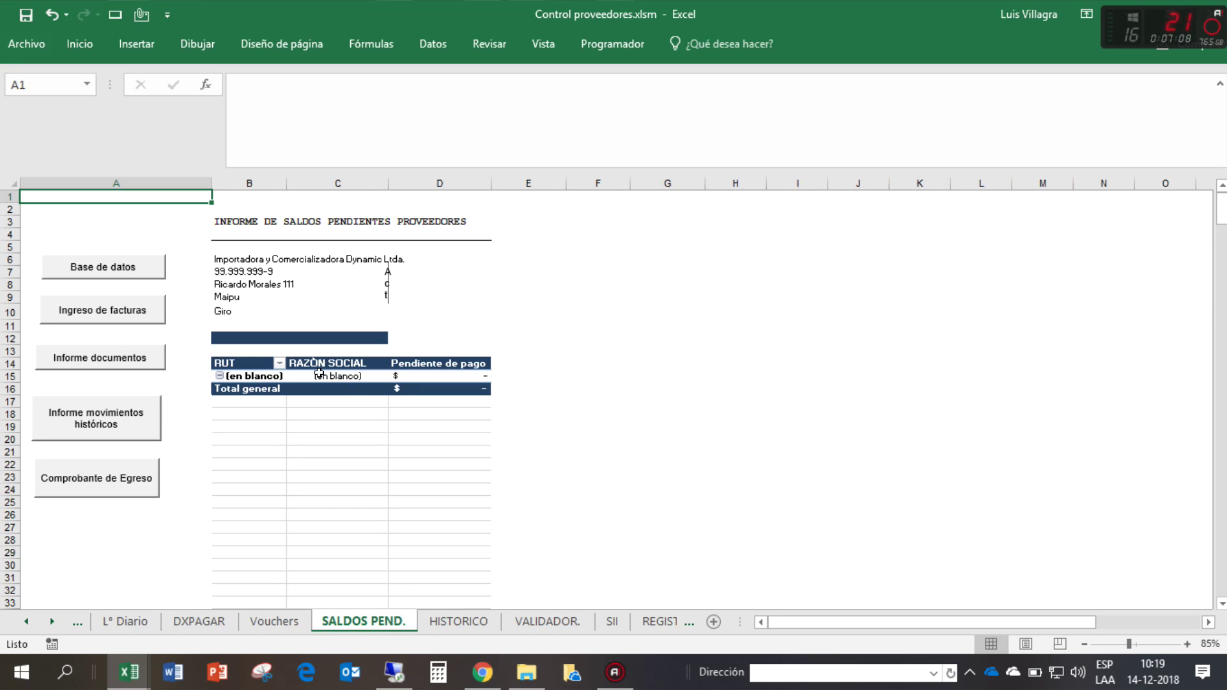
click(387, 279)
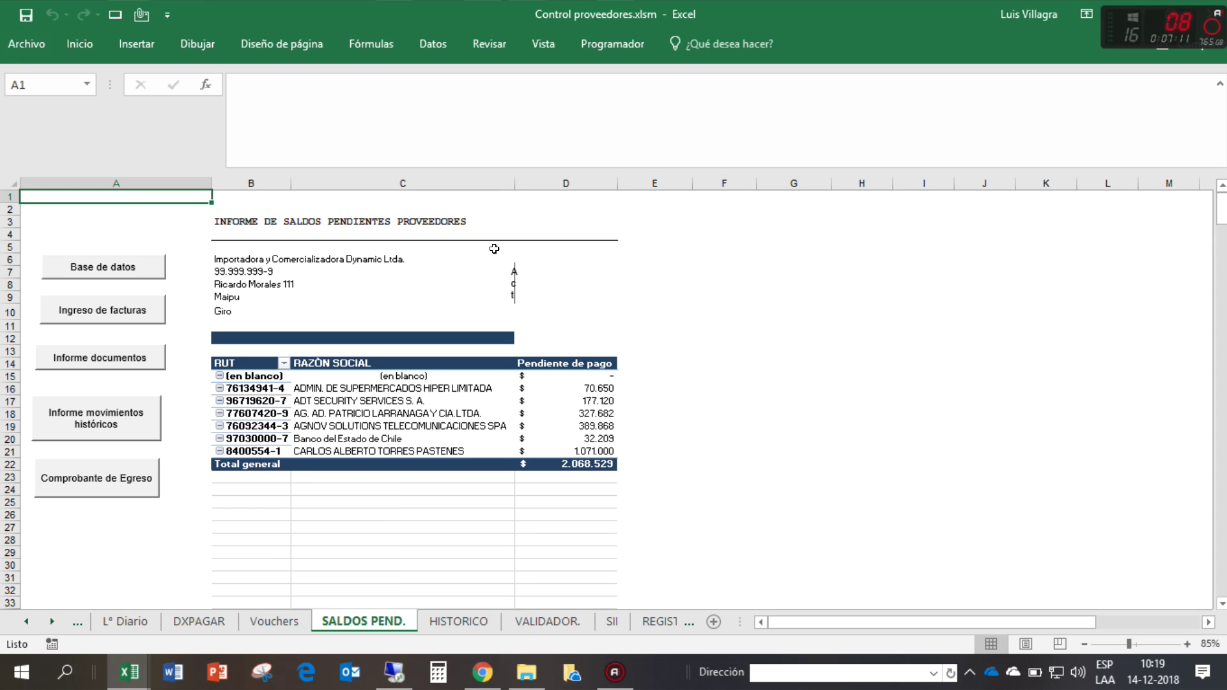
click(529, 184)
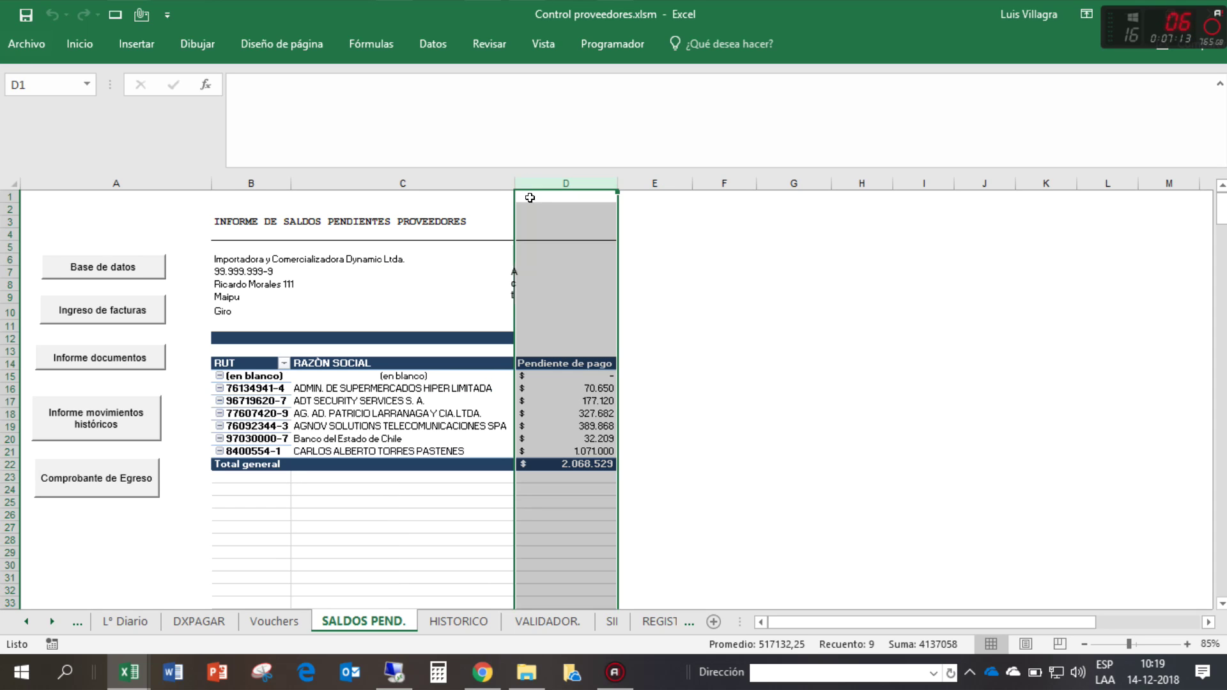
click(548, 438)
- Review the HISTORICO sheet, then move on to the VALIDADOR. sheet
click(473, 619)
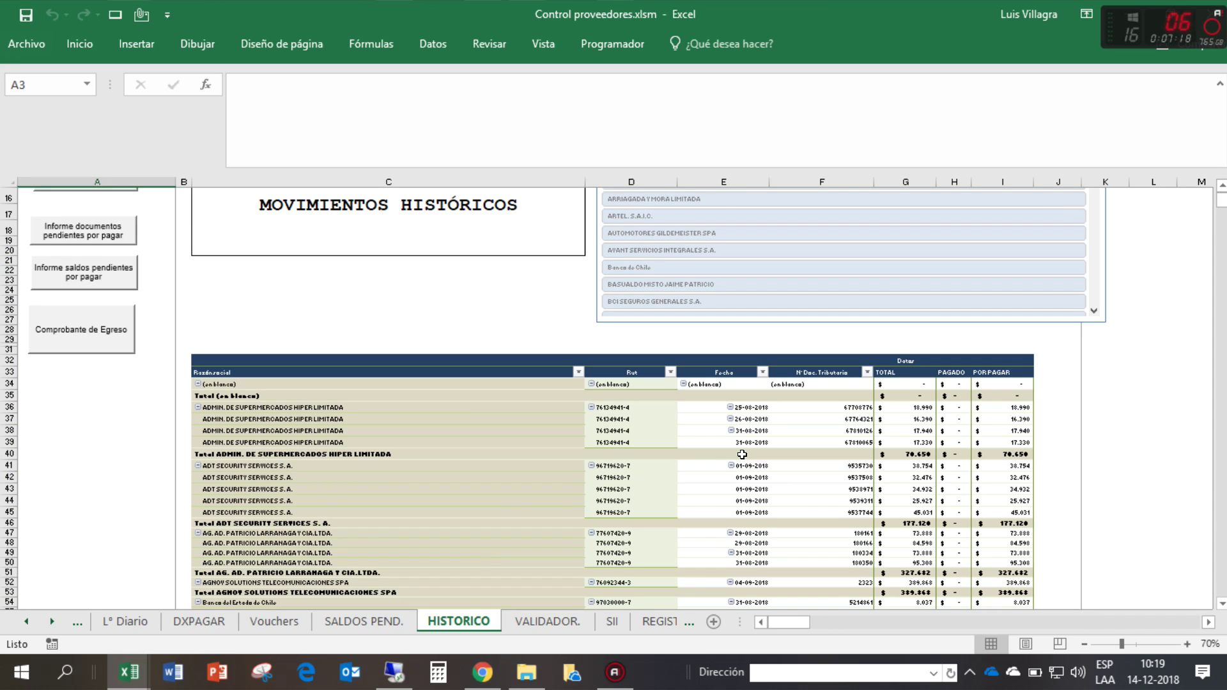
scroll(742, 455, down, 3)
scroll(741, 455, up, 8)
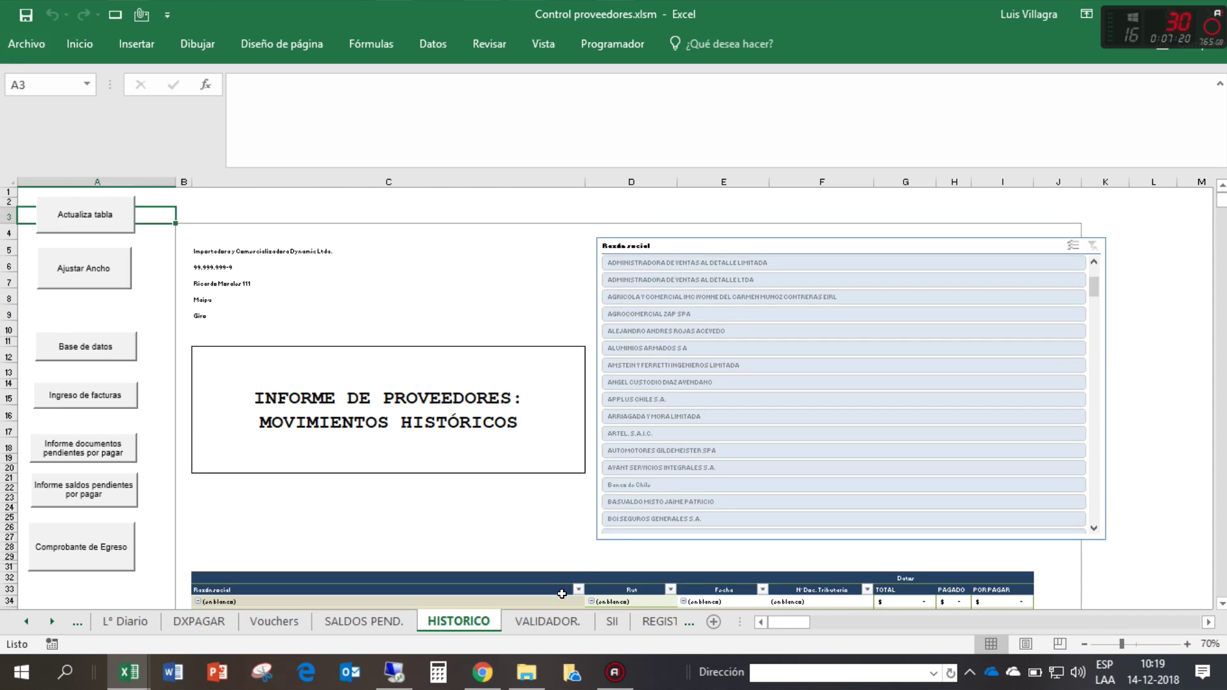
click(547, 621)
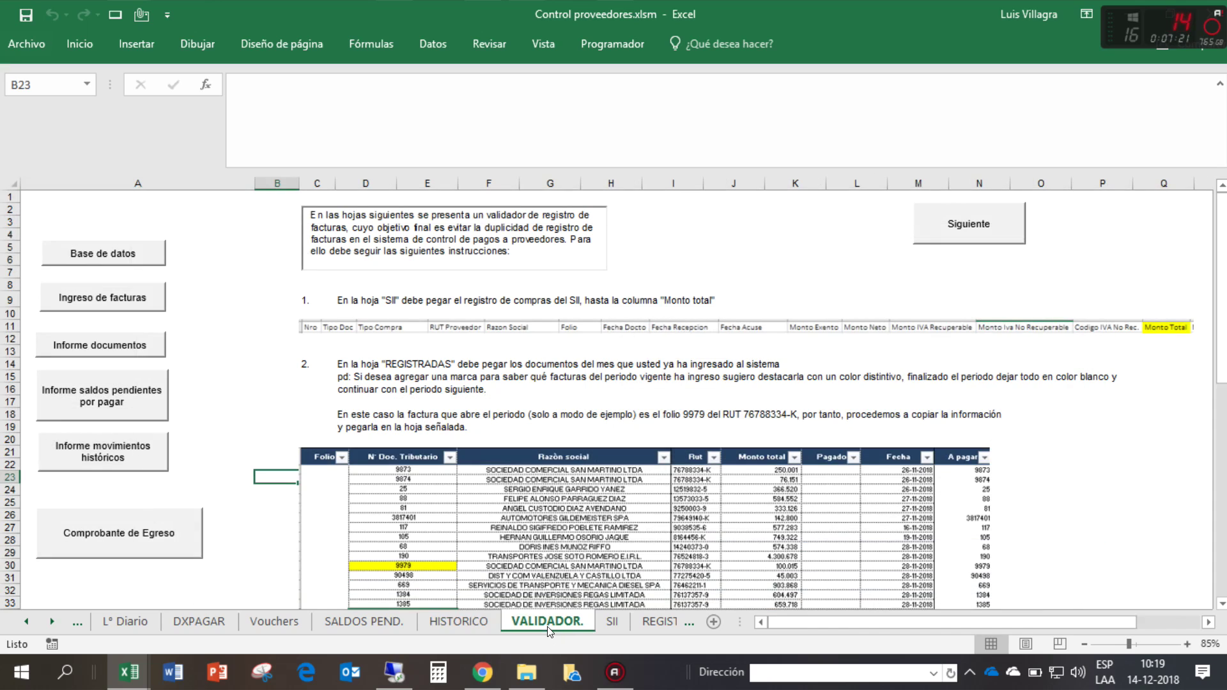
click(26, 621)
- Enter folio 1 in cell A17 of the L° Diario ledger
click(174, 622)
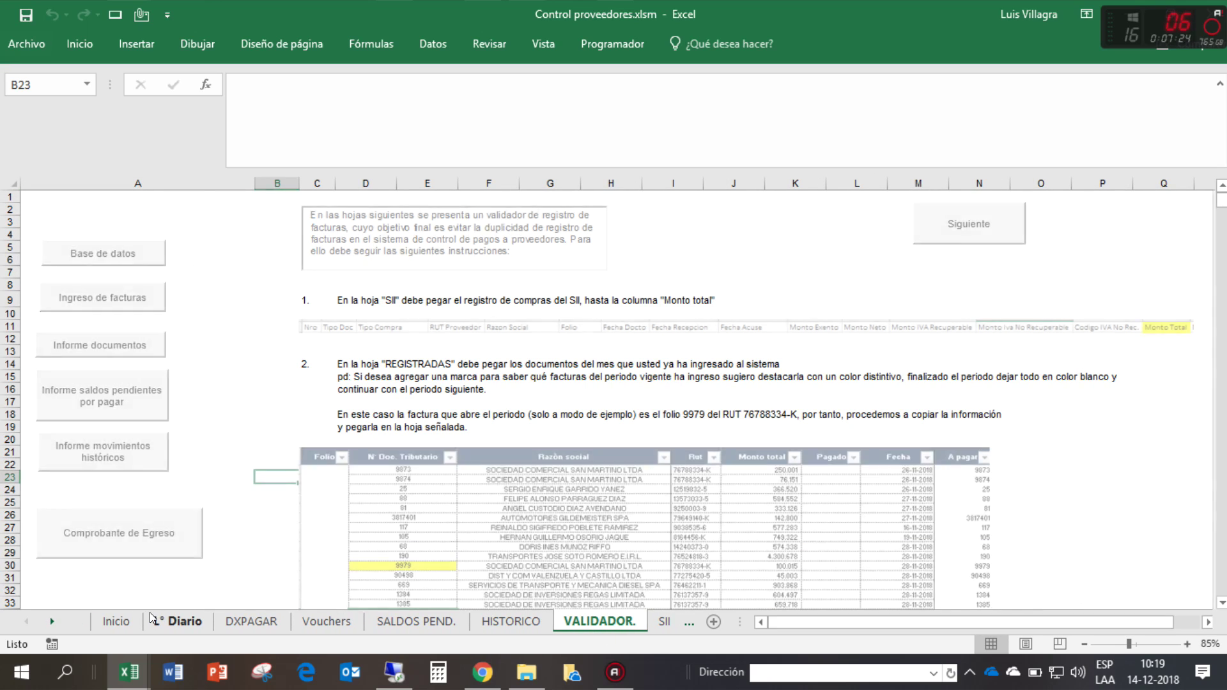
scroll(654, 433, down, 1)
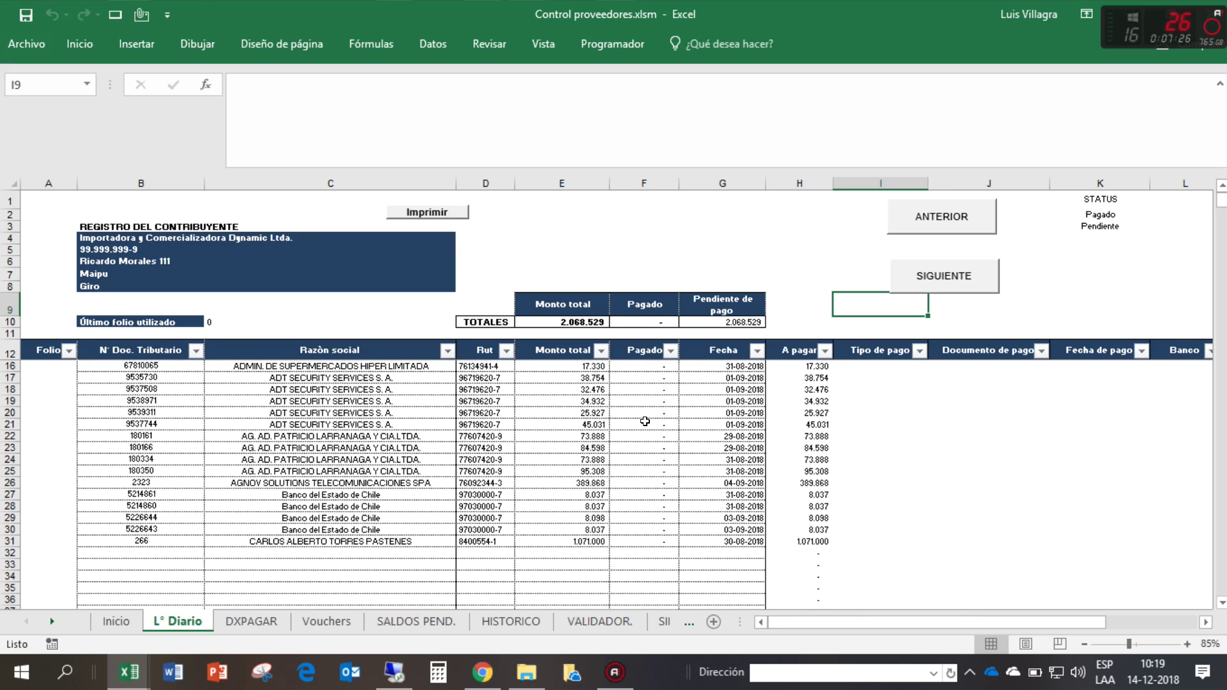
scroll(645, 421, up, 1)
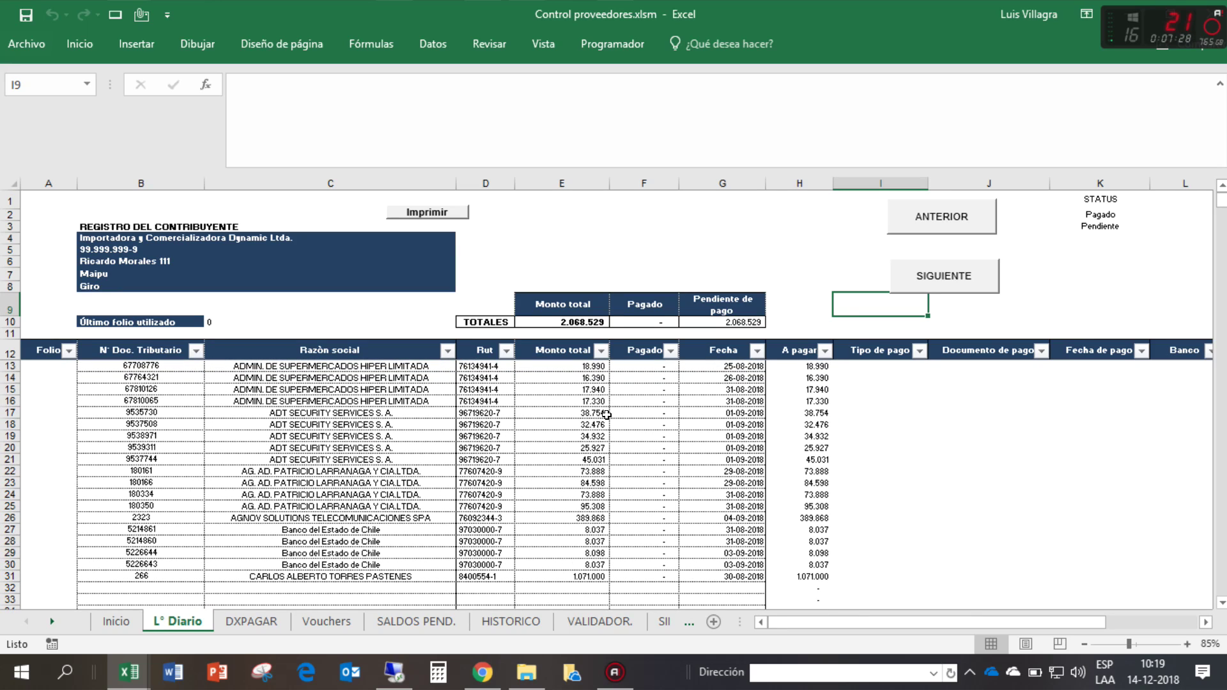
click(70, 412)
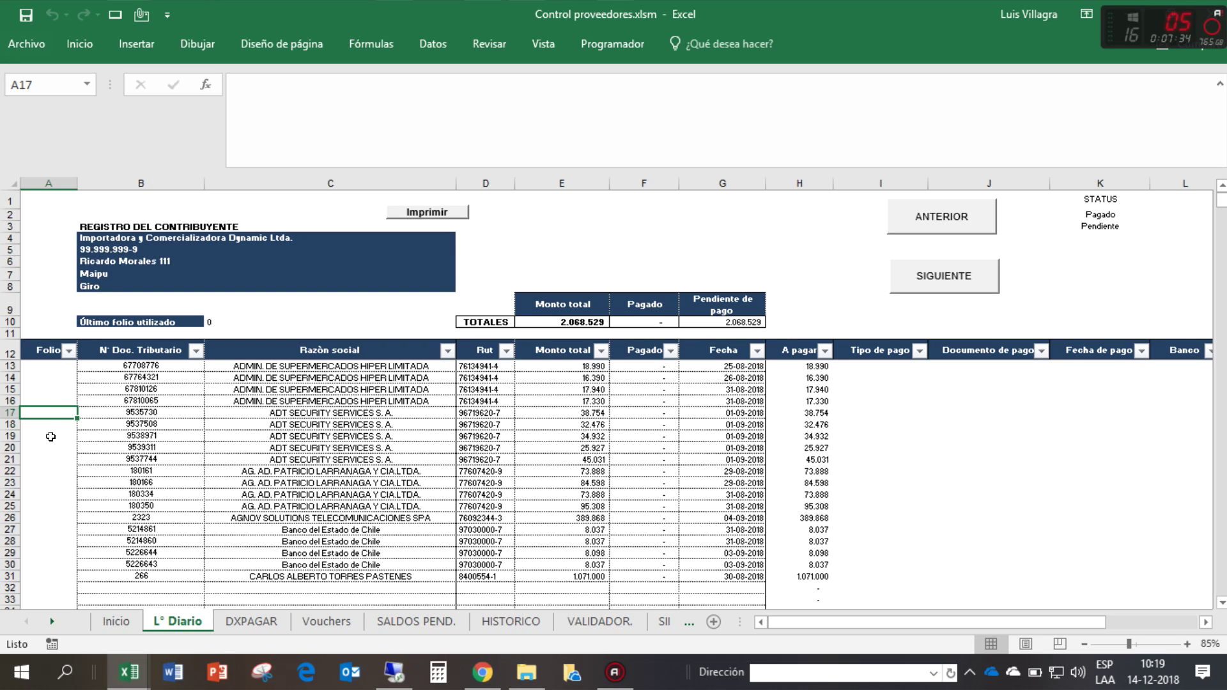
click(61, 449)
click(45, 410)
text(1)
key(Return)
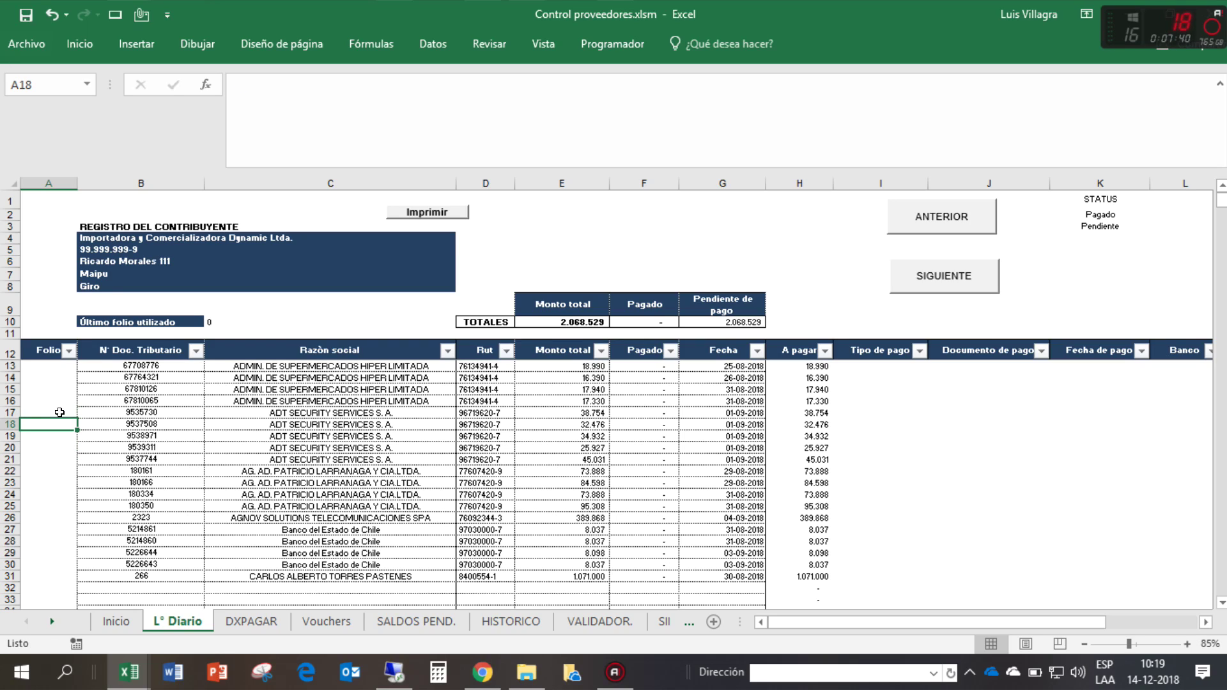
- Filter the Razón social column to only ADT SECURITY SERVICES S. A
click(330, 348)
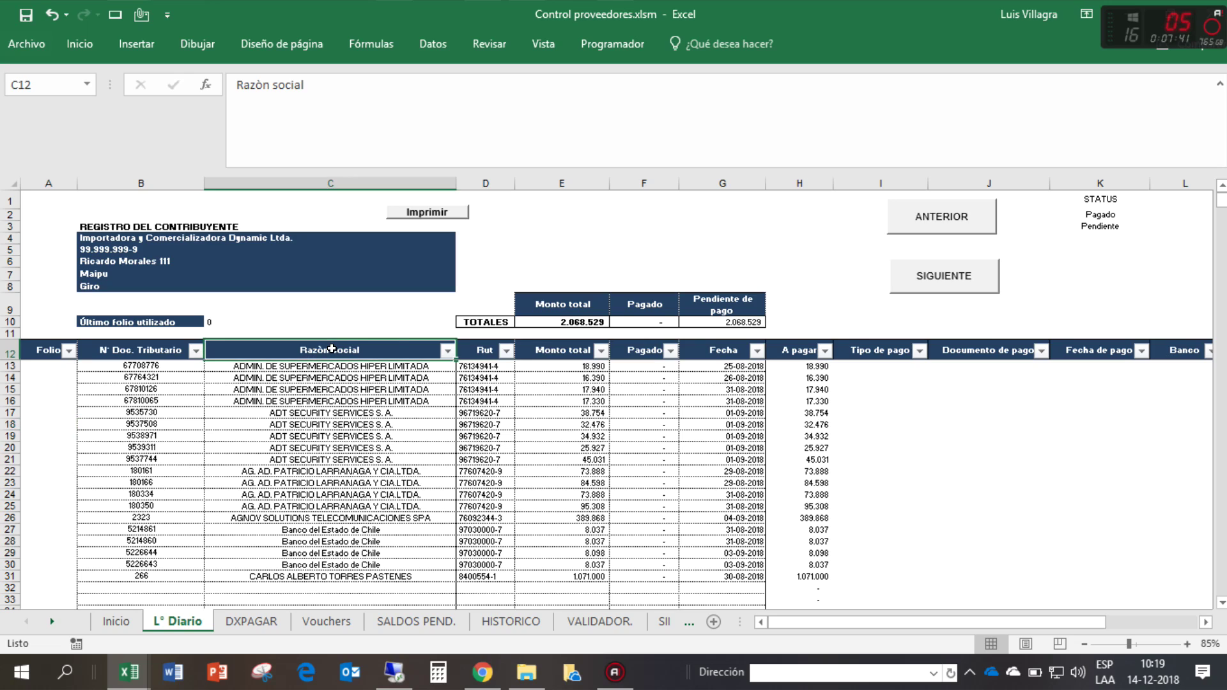
click(446, 351)
click(275, 167)
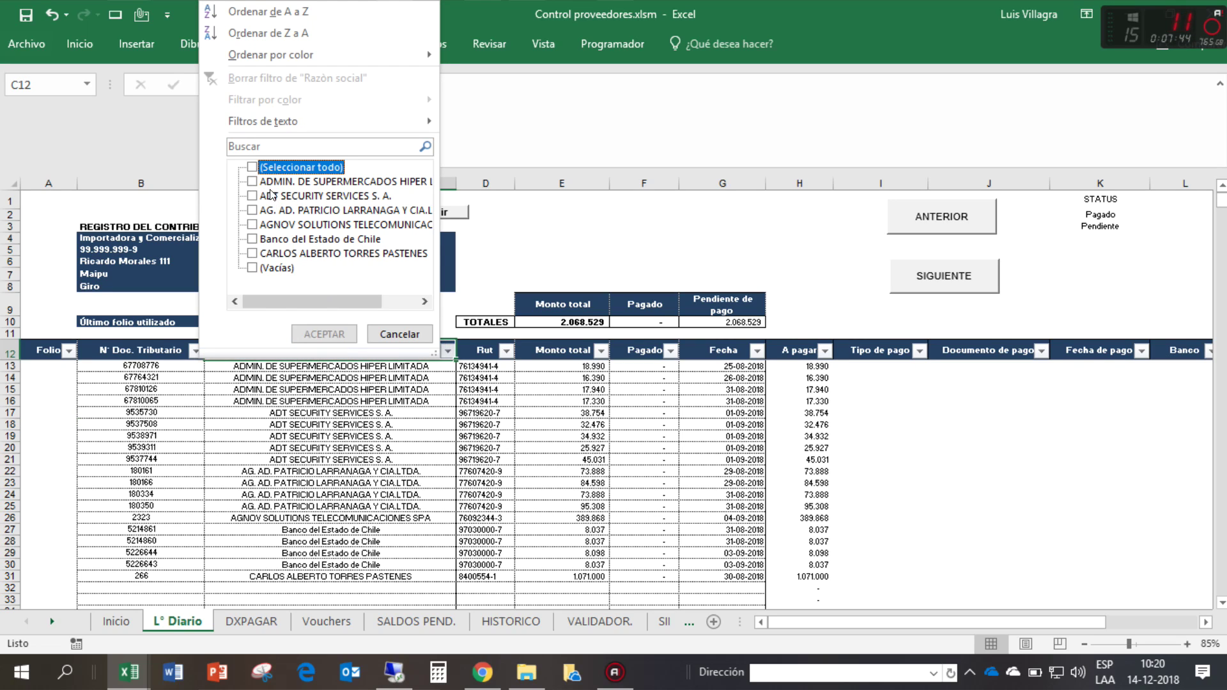
click(275, 196)
click(323, 334)
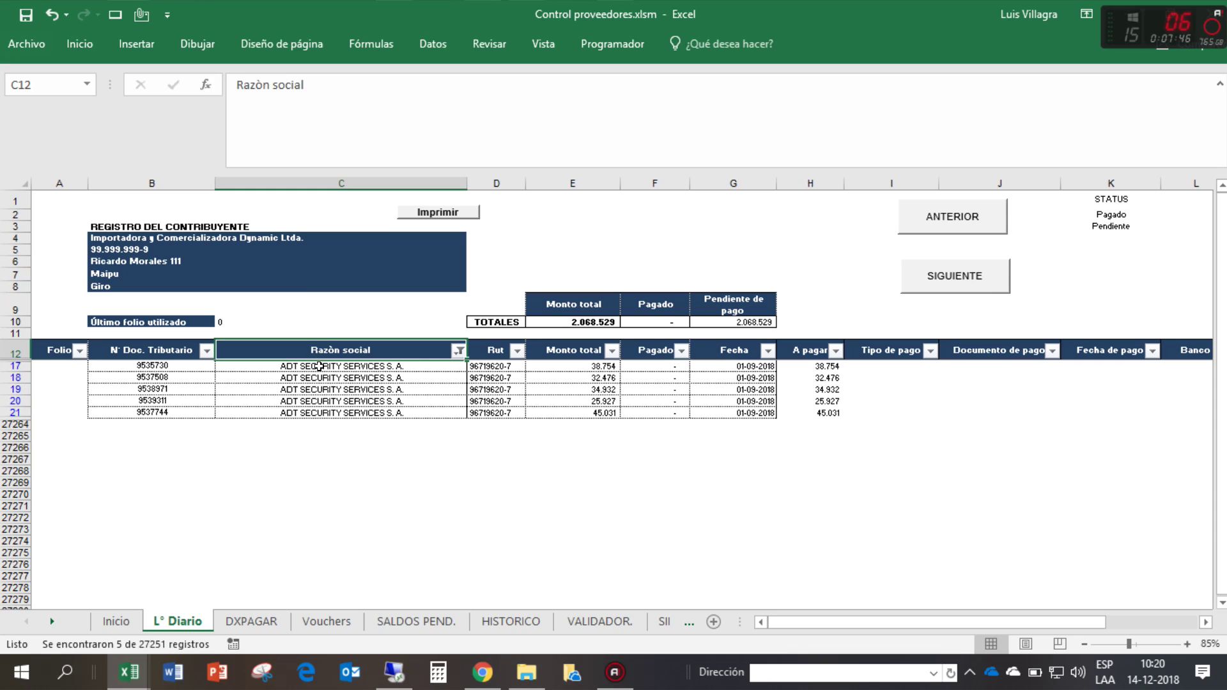
- Enter folio 1 for each of the five ADT invoices in rows 17–21
key(Down)
click(47, 368)
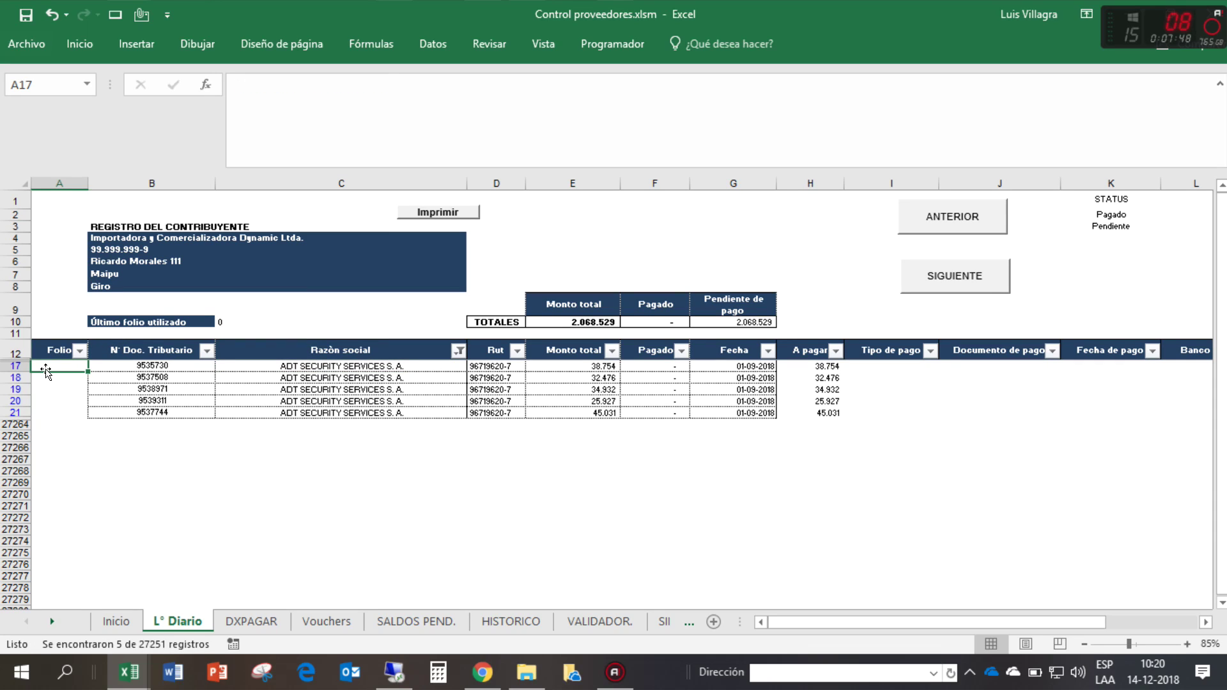
text(1)
key(Return)
text(1)
key(Return)
text(1)
key(Return)
text(1)
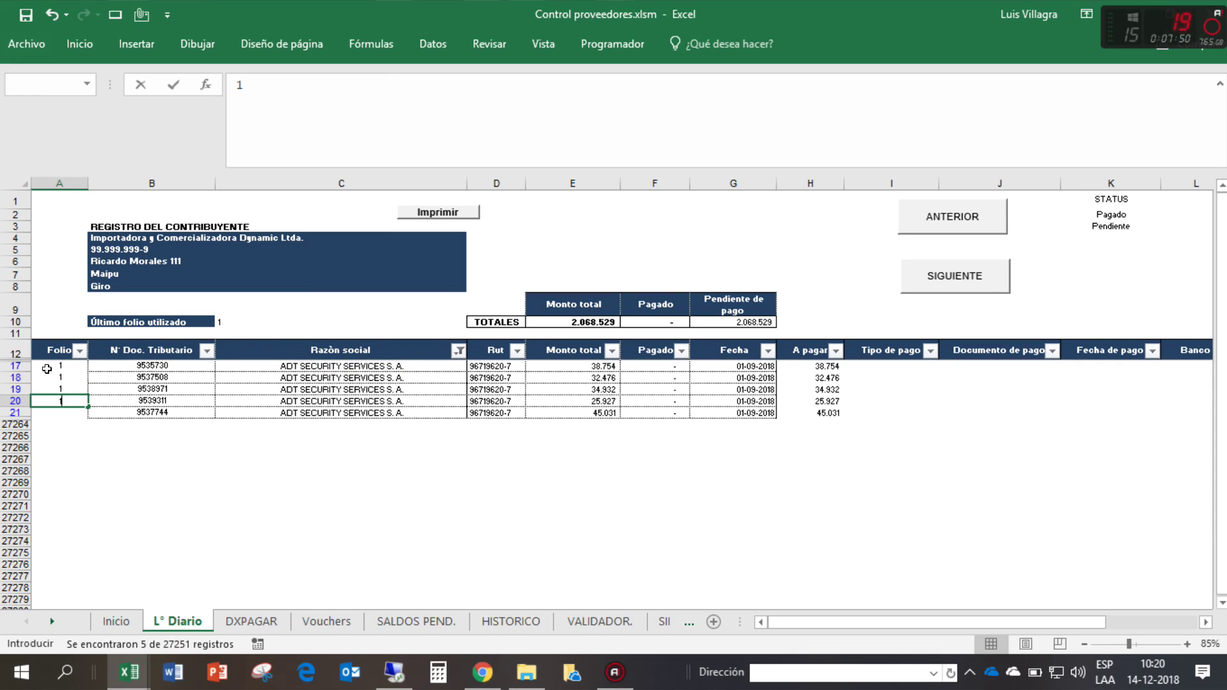
key(Return)
text(1)
key(Return)
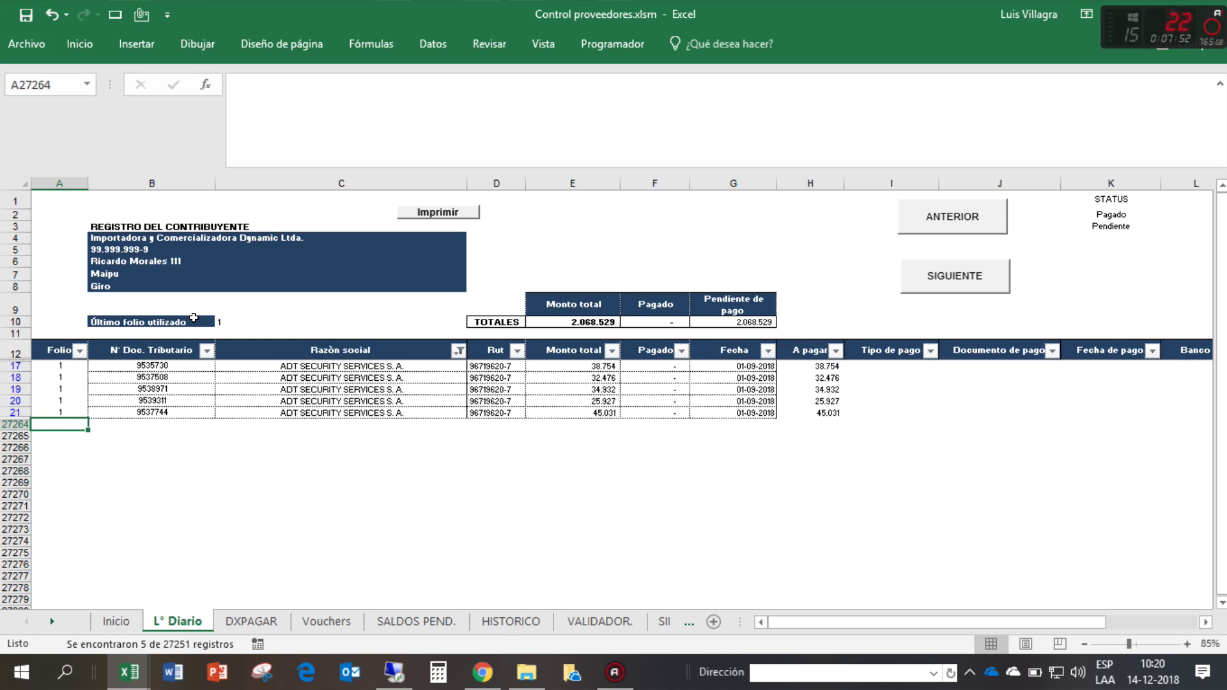
- Inspect the Último folio utilizado label in B10 and its formula value in C10
click(189, 322)
click(217, 321)
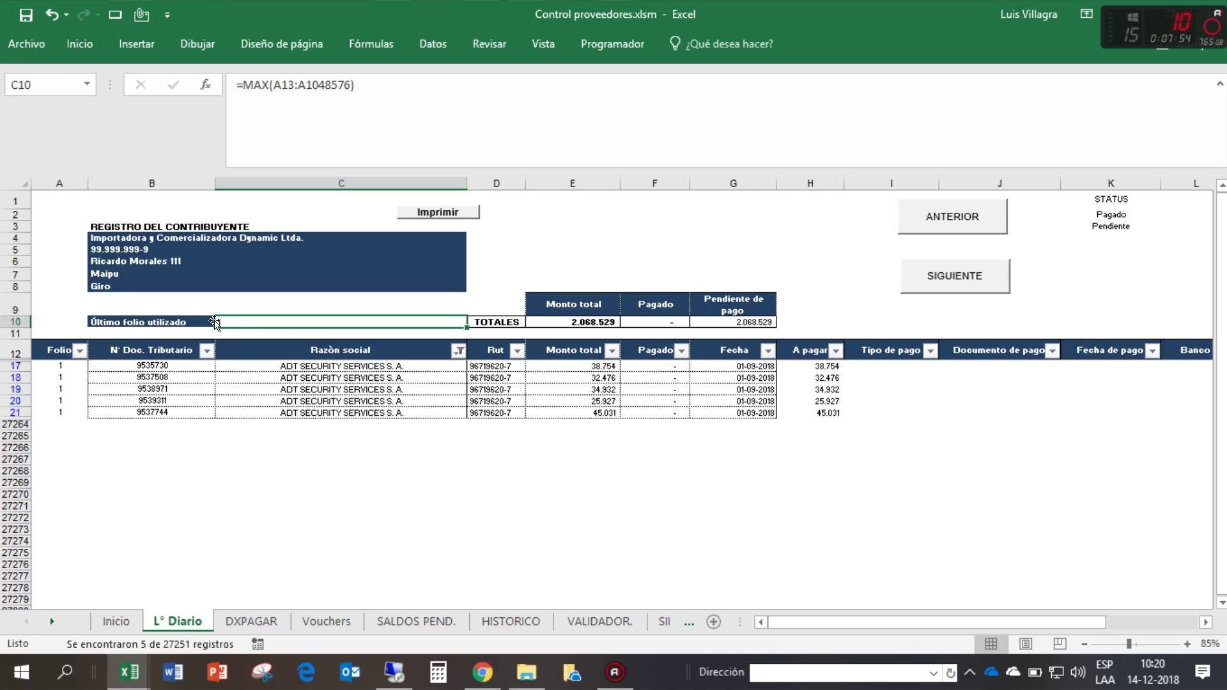
drag(176, 322, 249, 318)
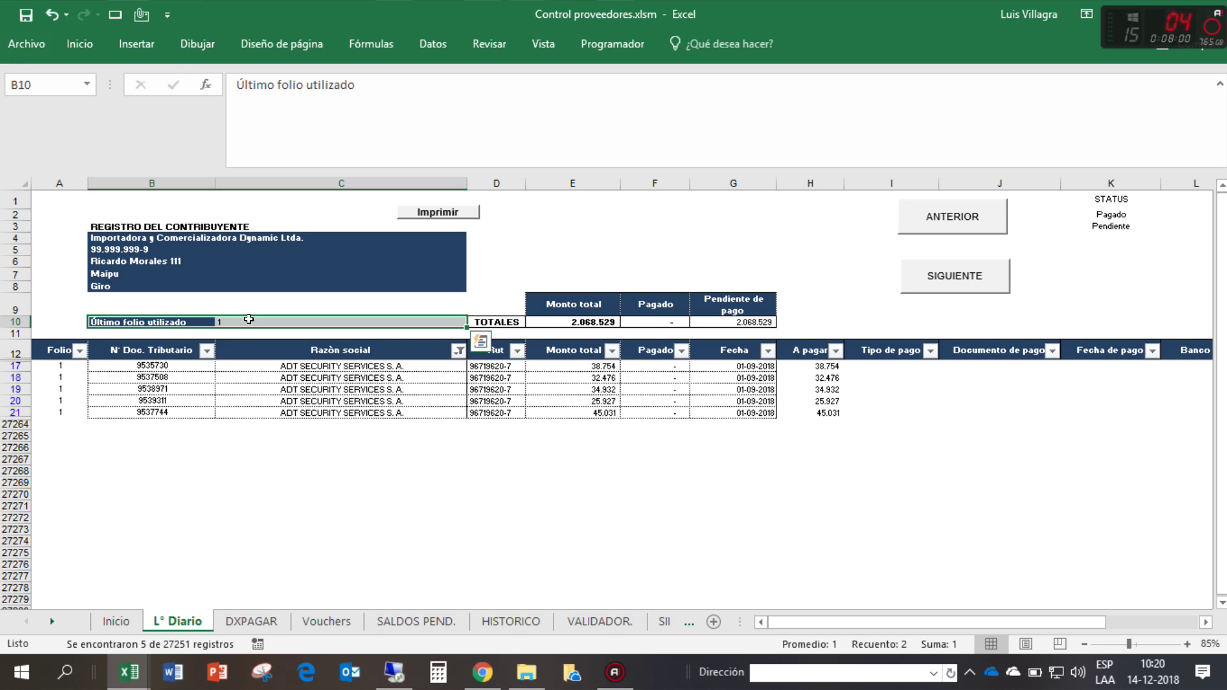
key(Left)
key(Right)
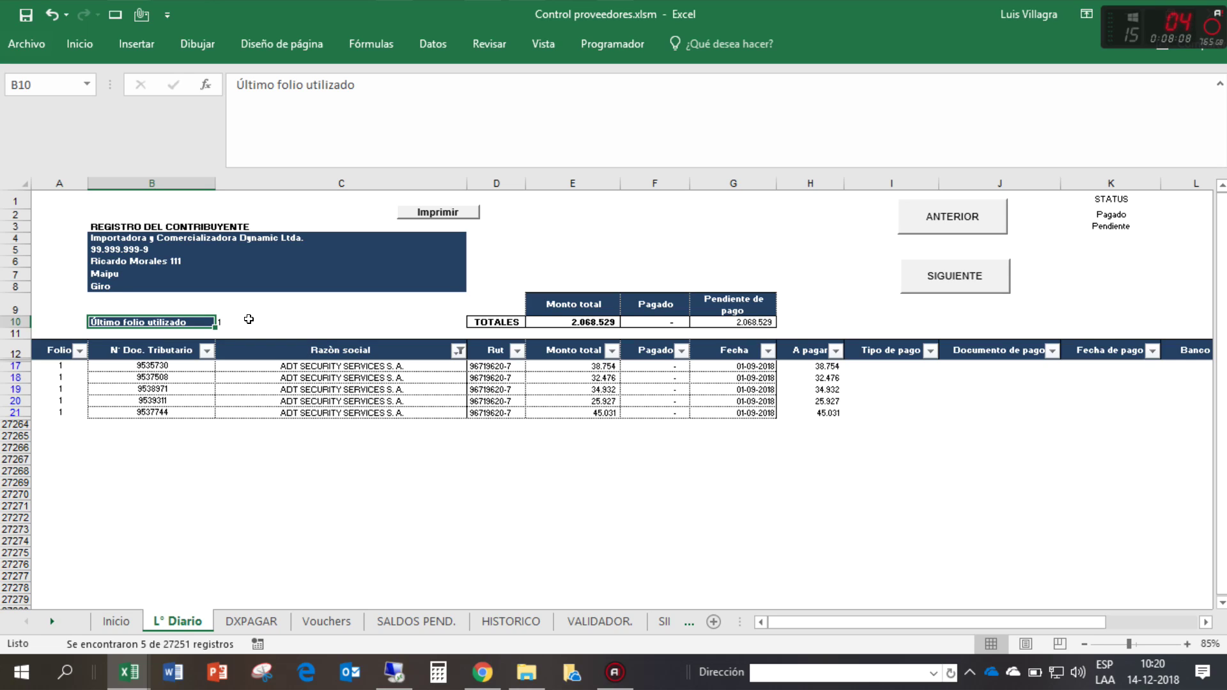
- Enter paid amounts 38754, 32476, 34.932 and 25.927 for the first four ADT invoices
click(295, 365)
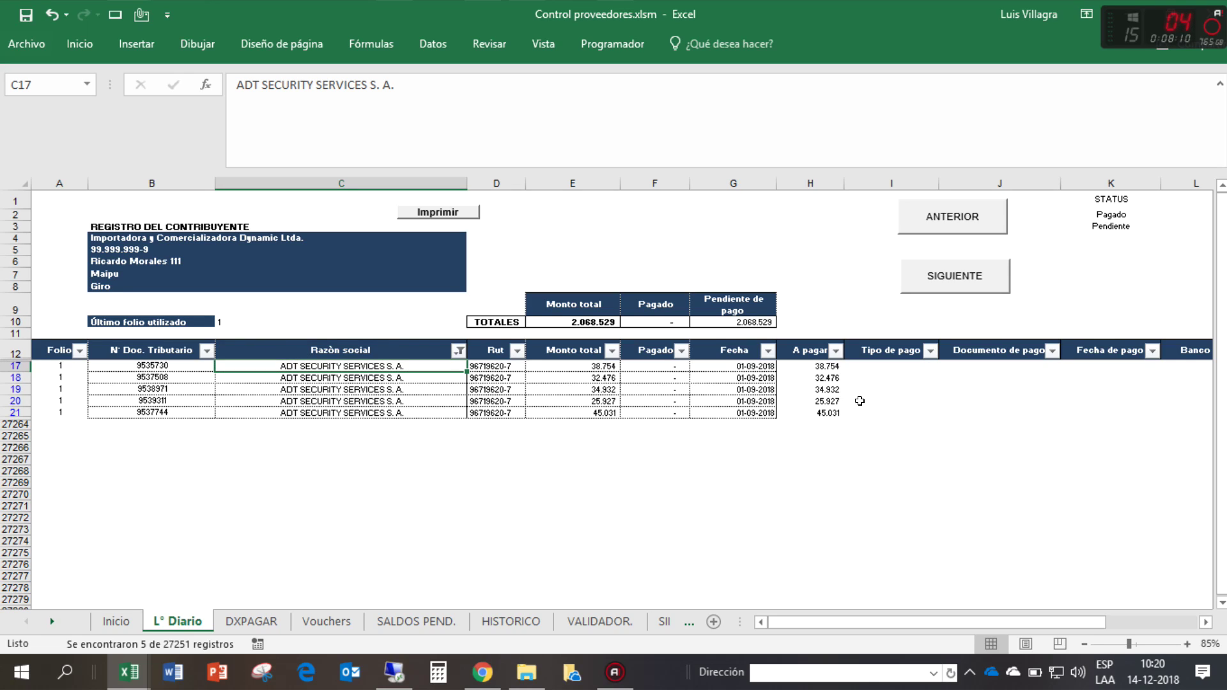
click(661, 362)
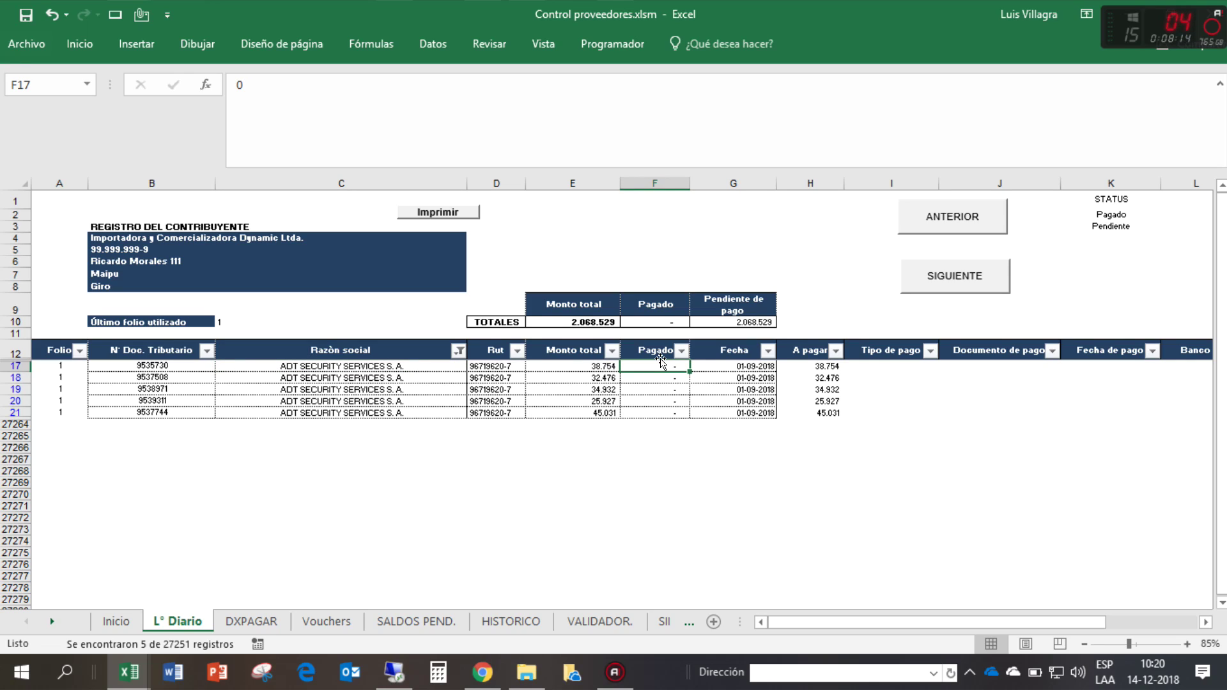
text(38754)
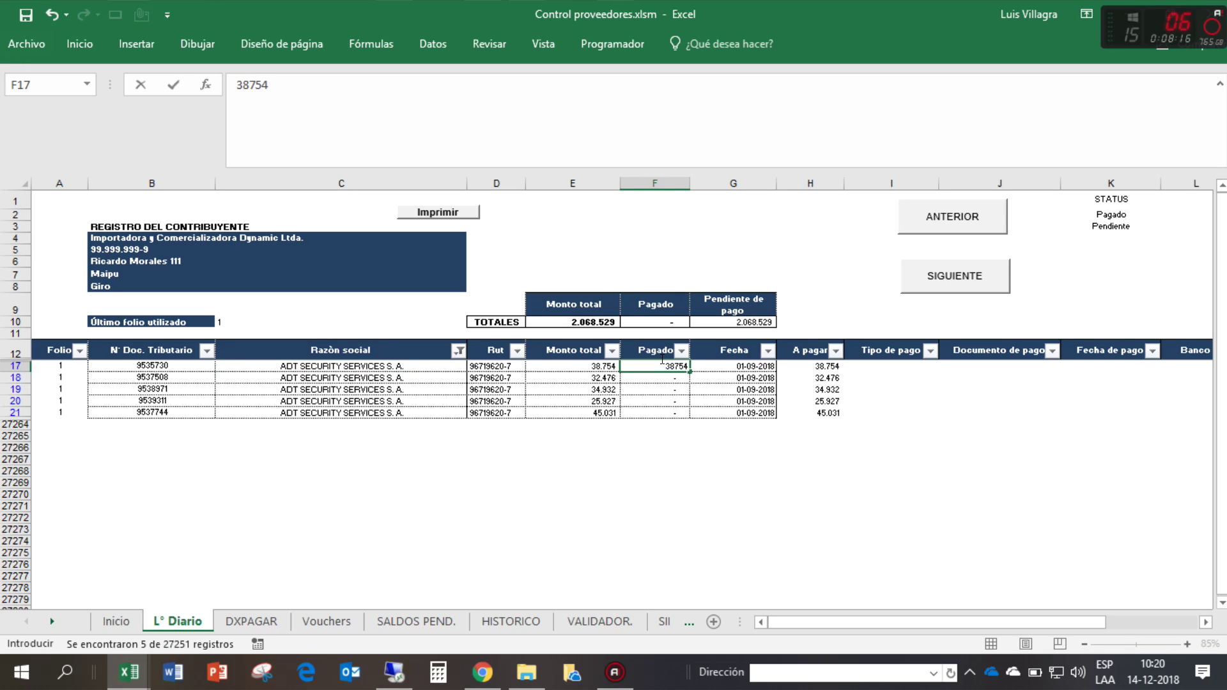
key(Return)
text(32476)
key(Return)
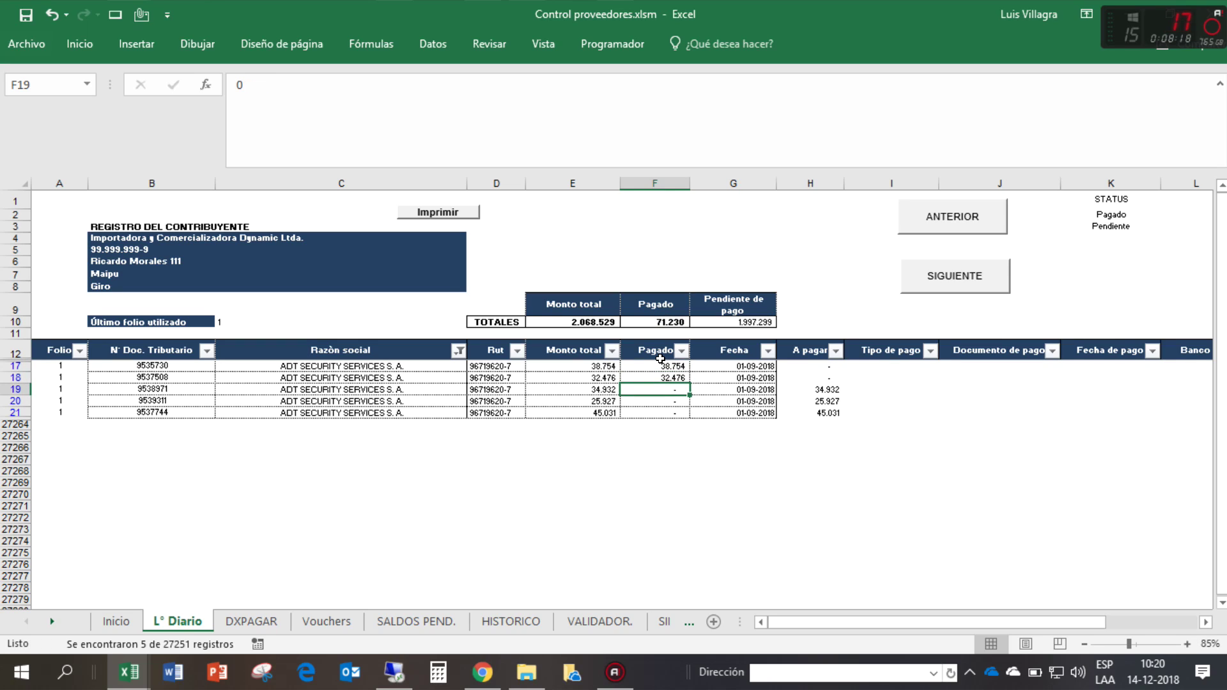
text(34.932)
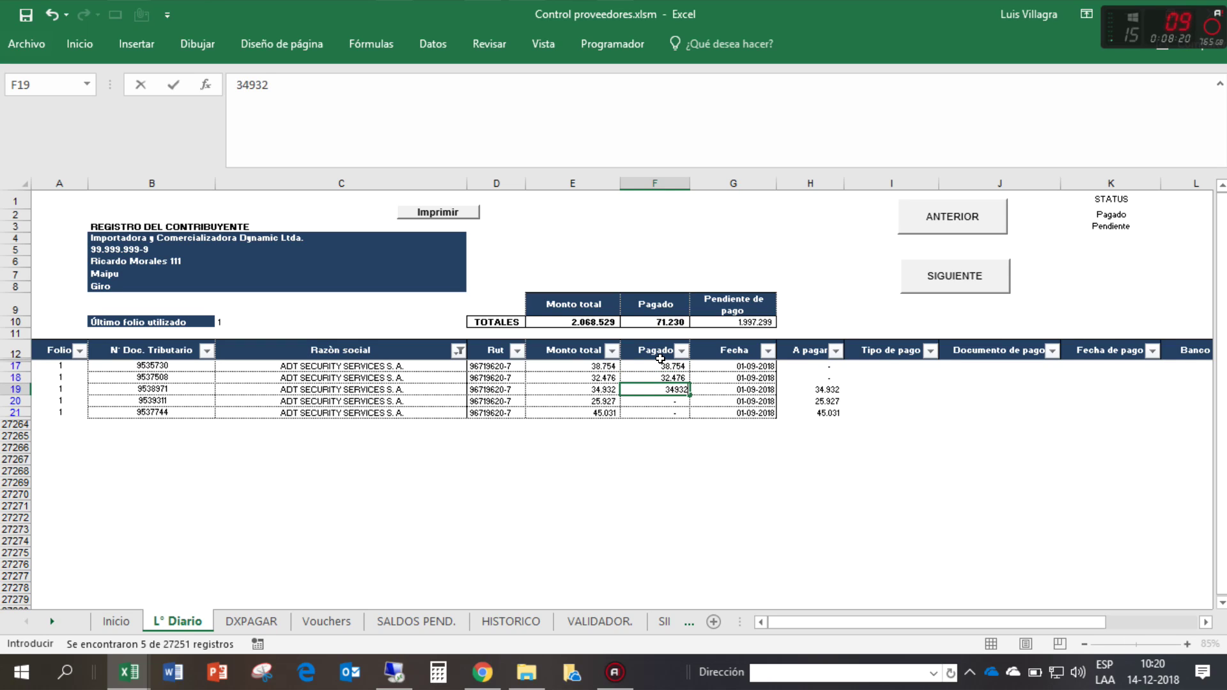
key(Return)
text(25.)
text(927)
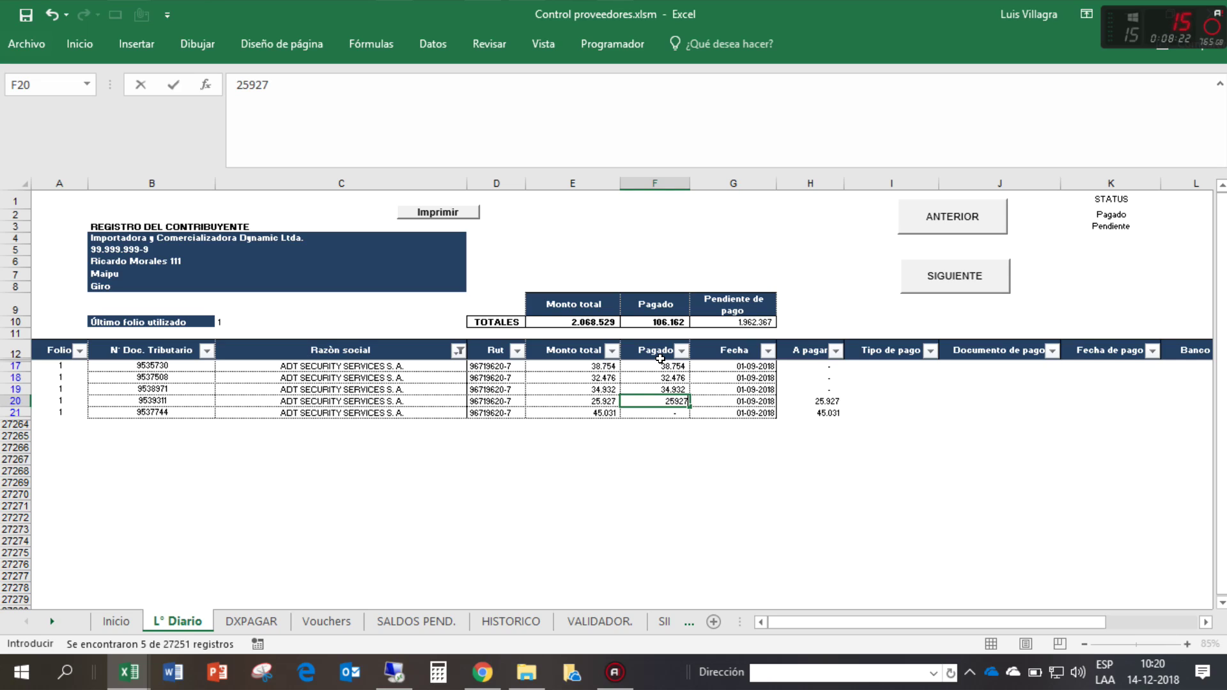
key(Return)
- Set the fifth invoice's Pagado amount, correcting 420000 to 45031
text(4)
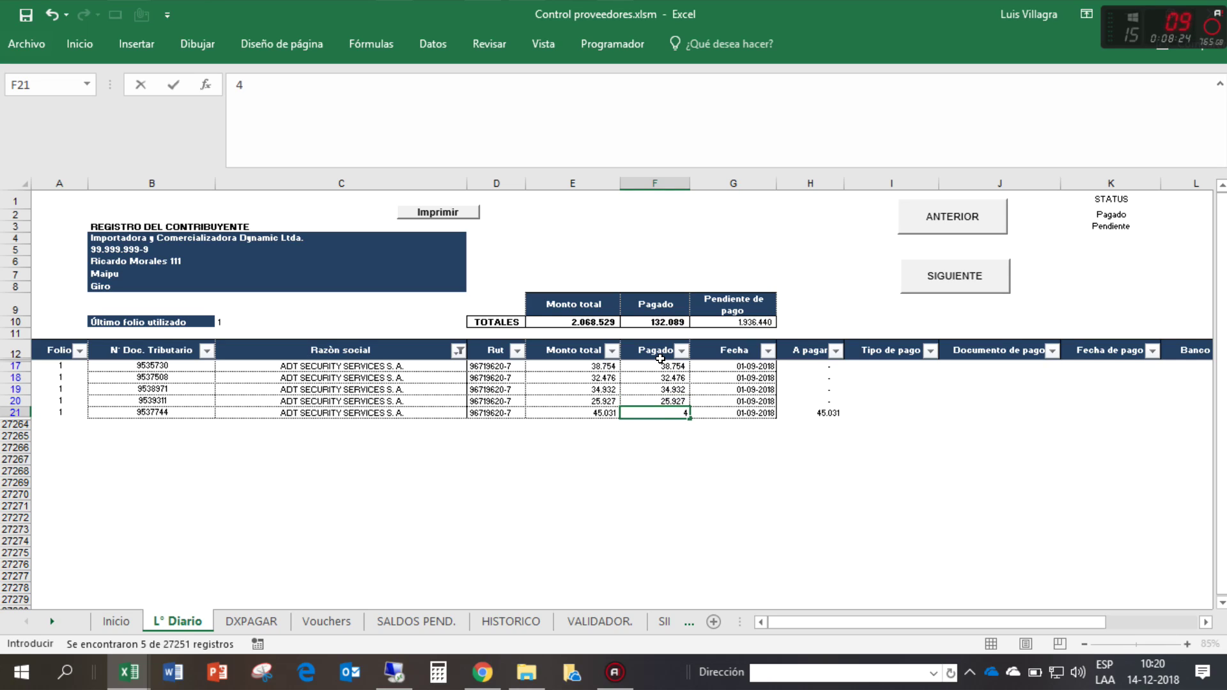
text(20000)
key(Return)
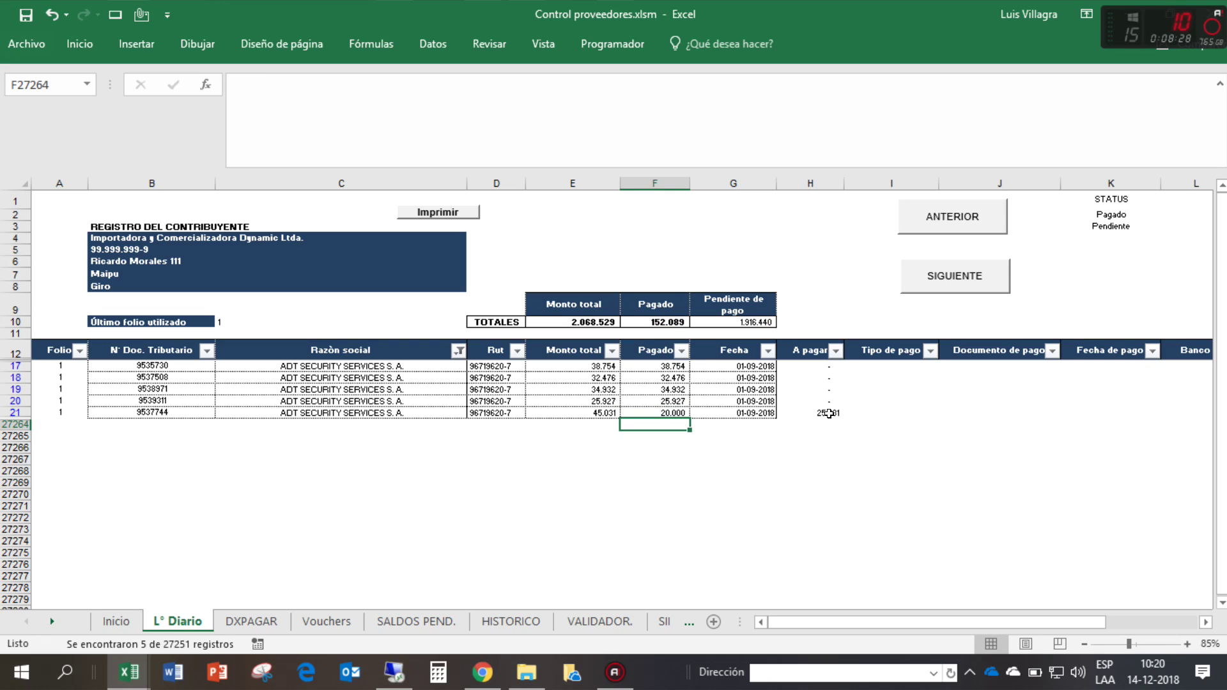
click(829, 413)
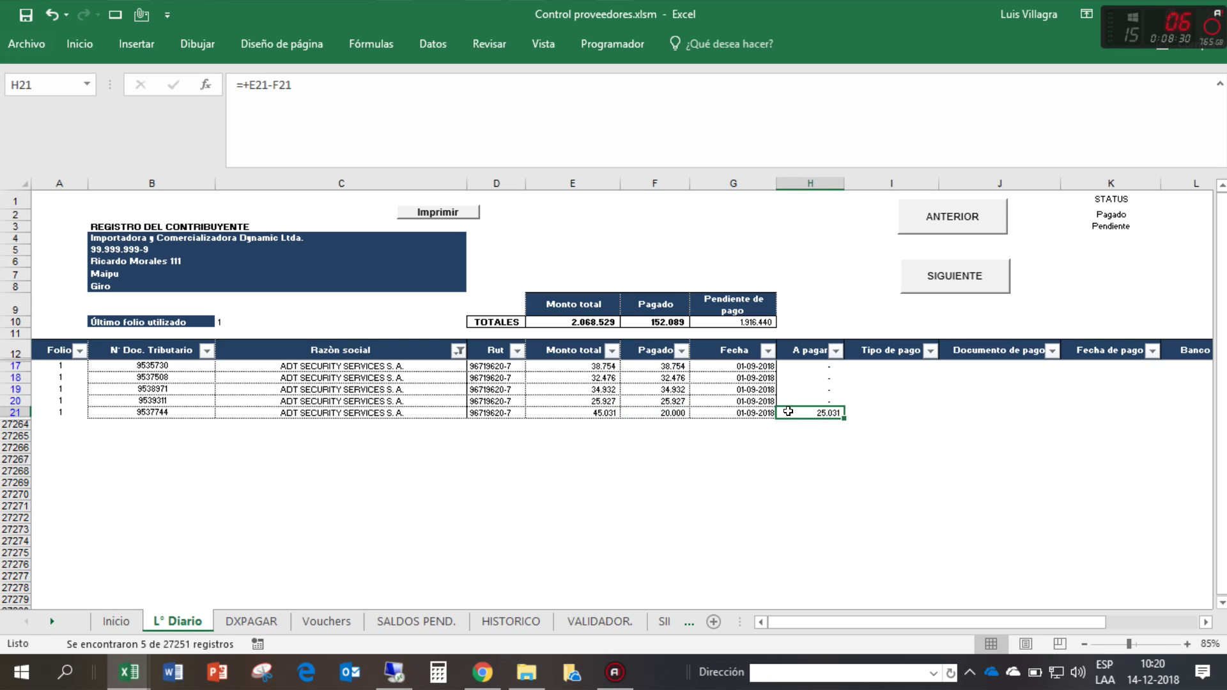
click(656, 413)
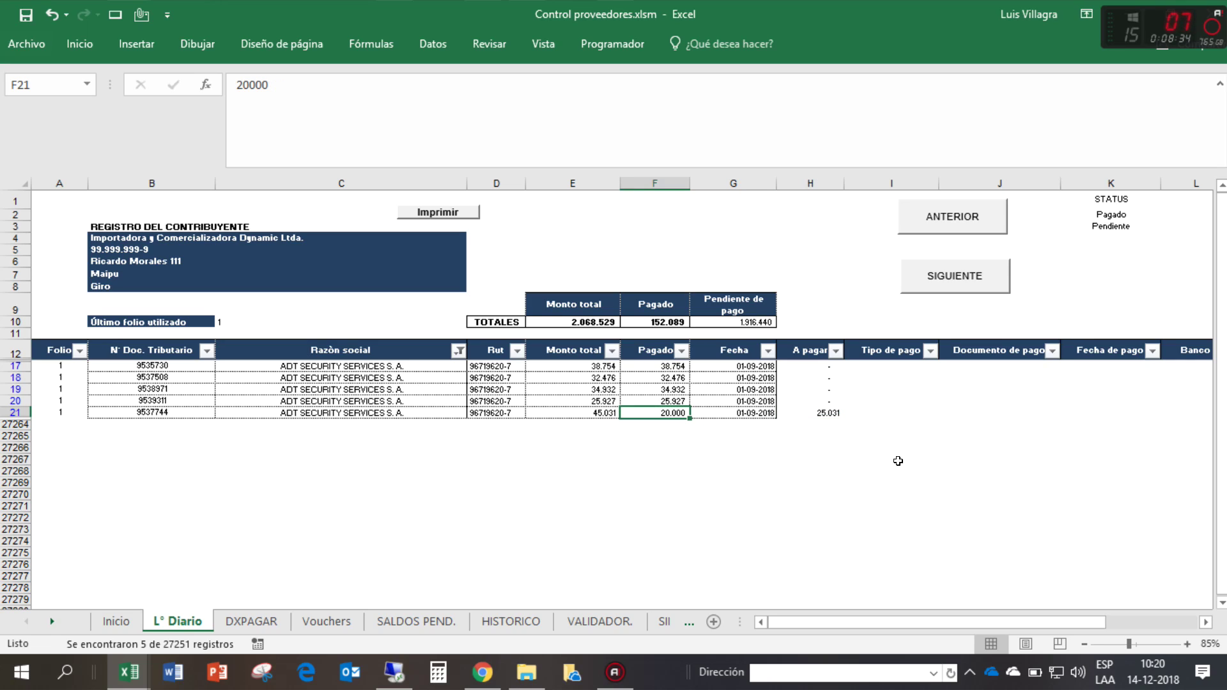
text(45031)
key(Return)
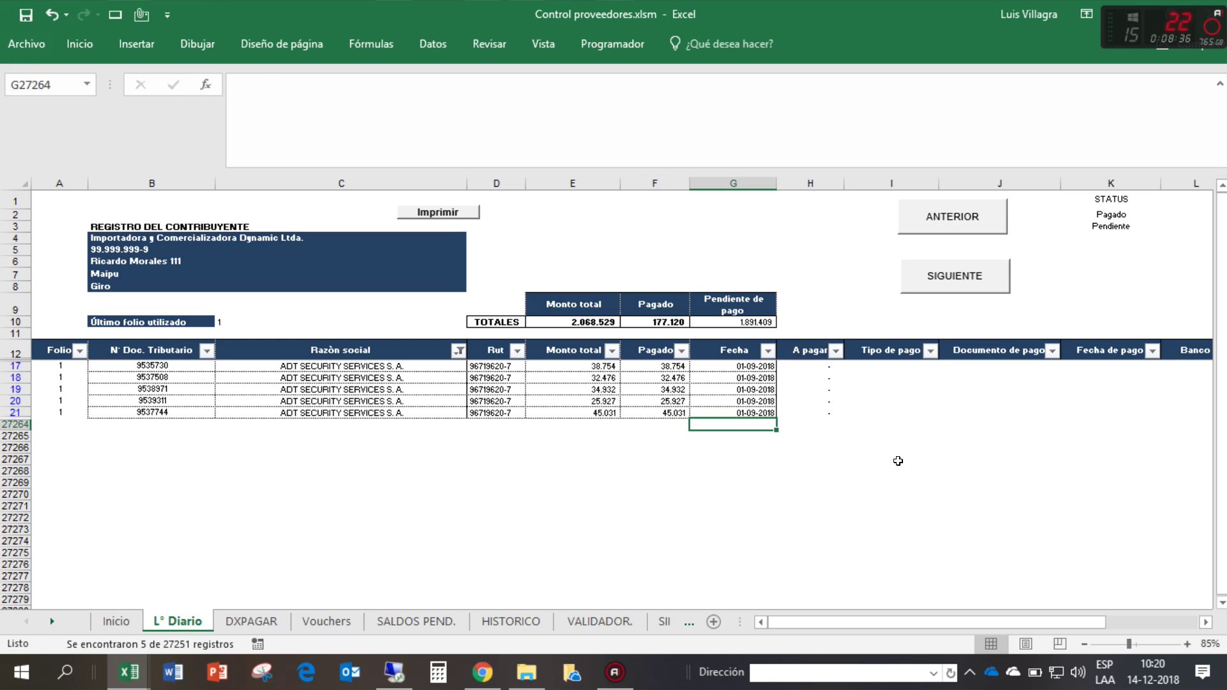
key(Up)
key(Left)
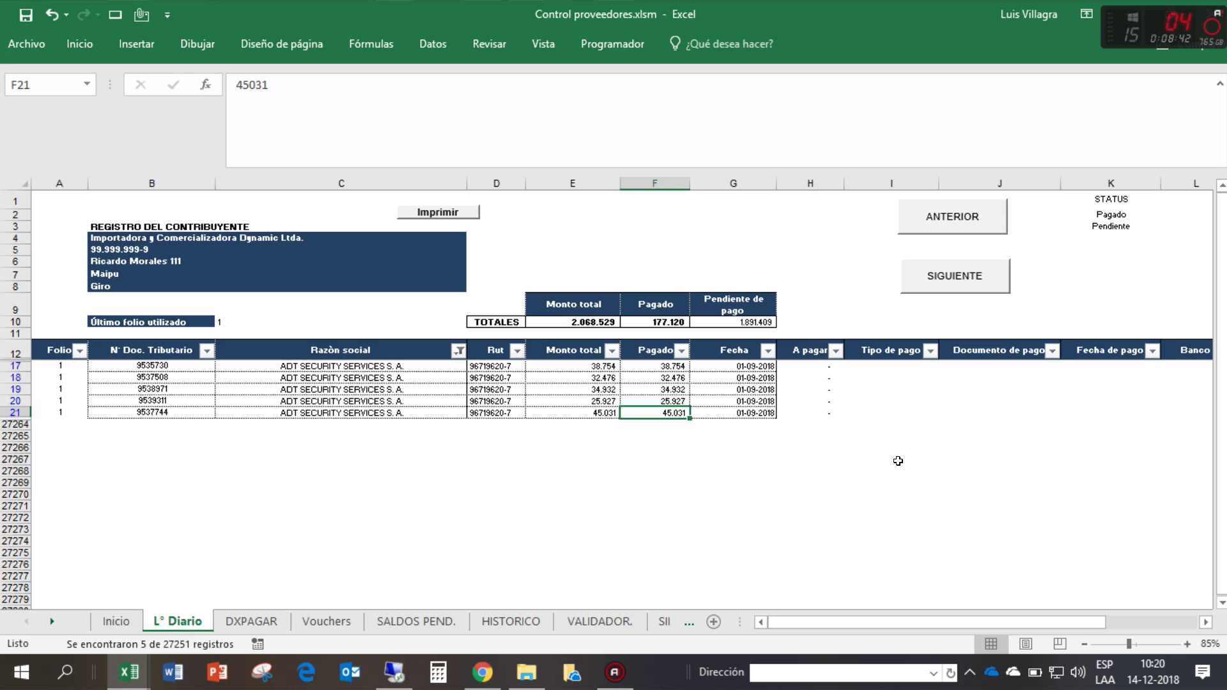
- Choose Efectivo from the Tipo de pago dropdown for I17 and I18
click(856, 410)
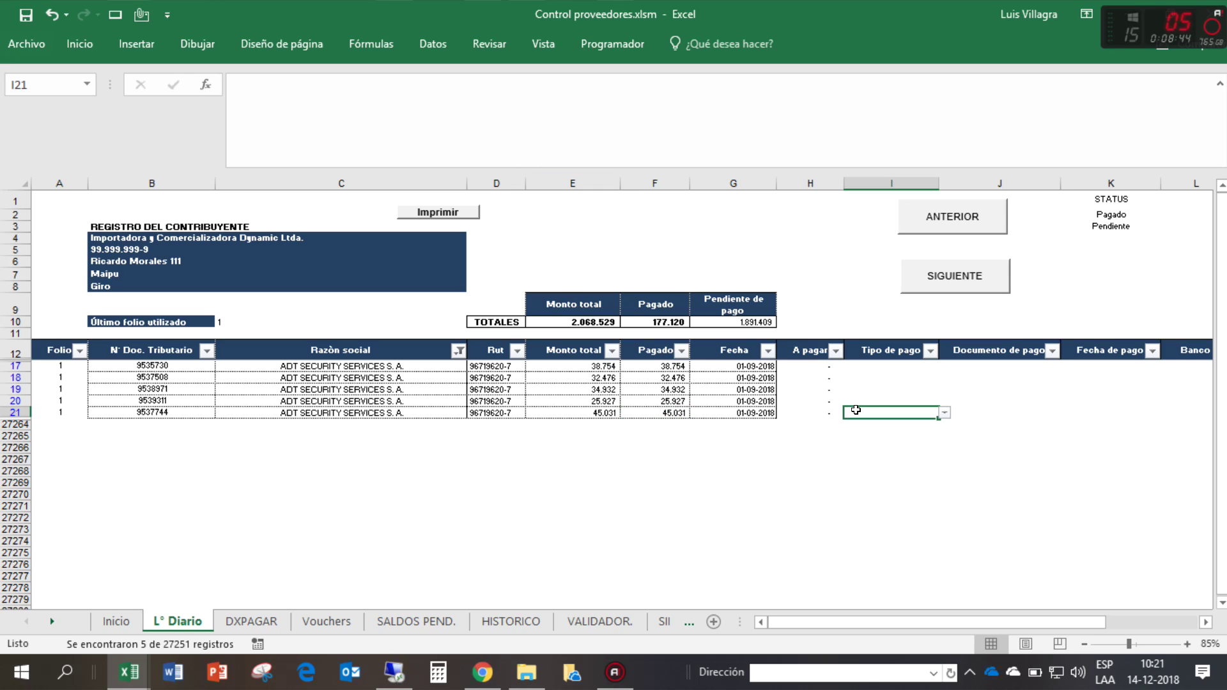
key(Up)
key(Up)
key(Up)
key(Up)
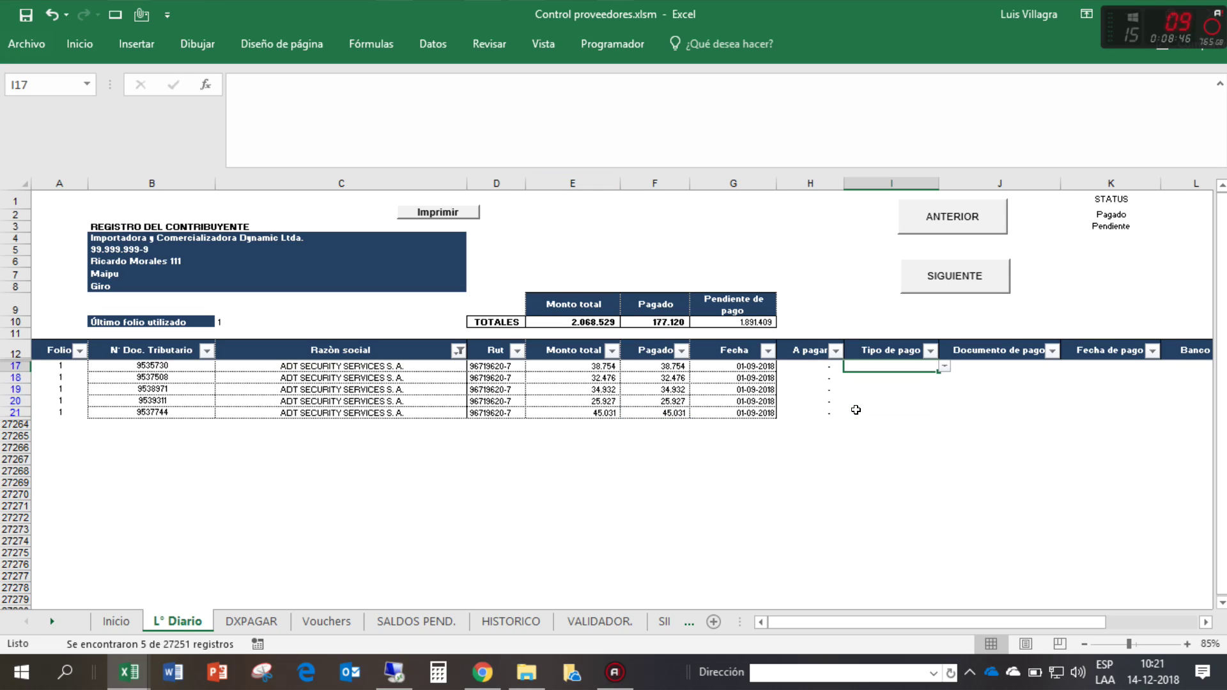
click(944, 367)
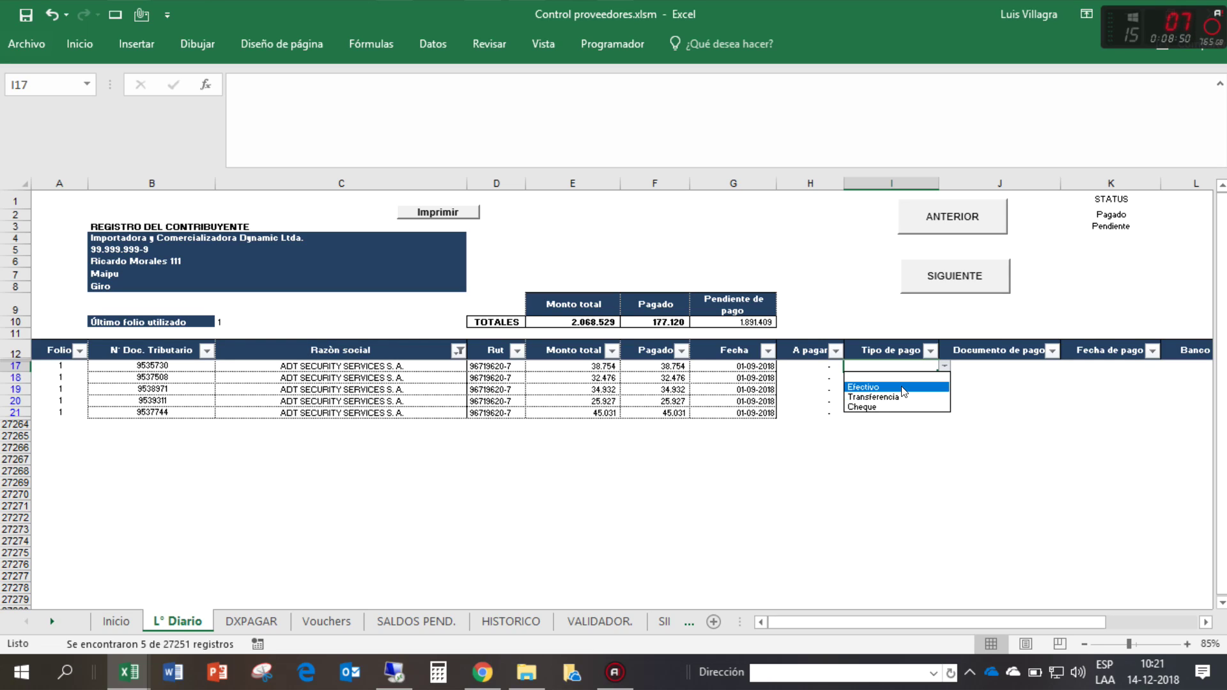
click(901, 386)
click(898, 379)
click(944, 378)
click(884, 400)
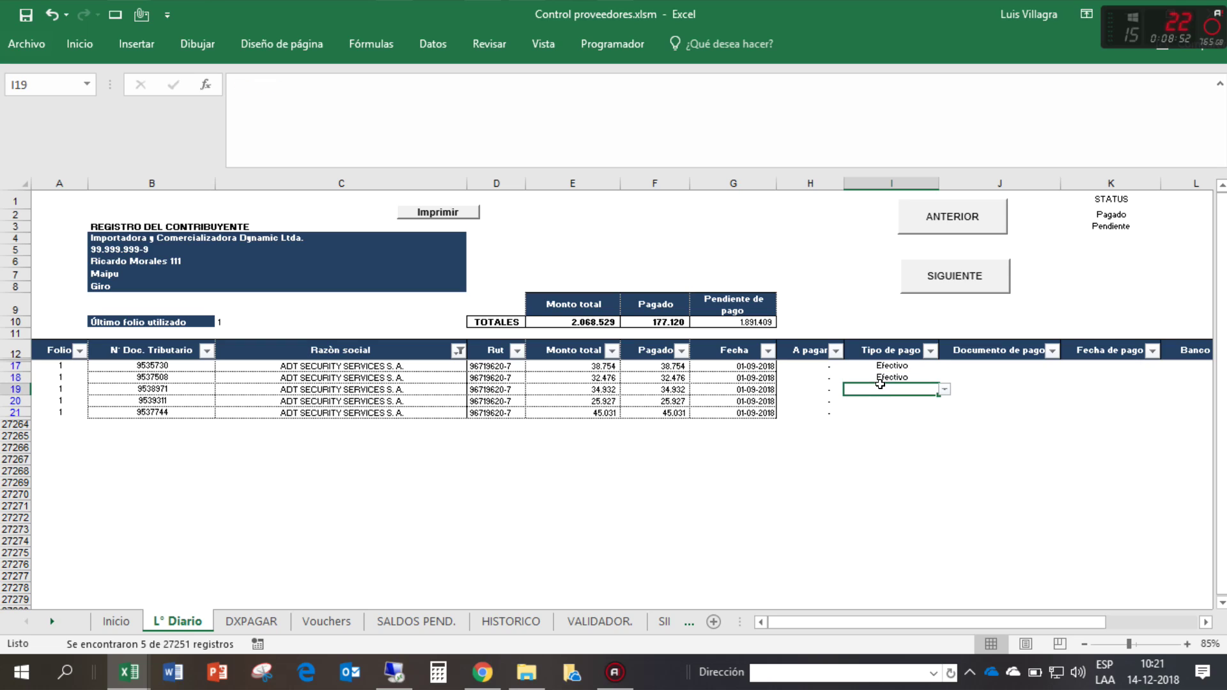
- Copy Efectivo from I18 into I19, I20 and I21
key(ctrl+c)
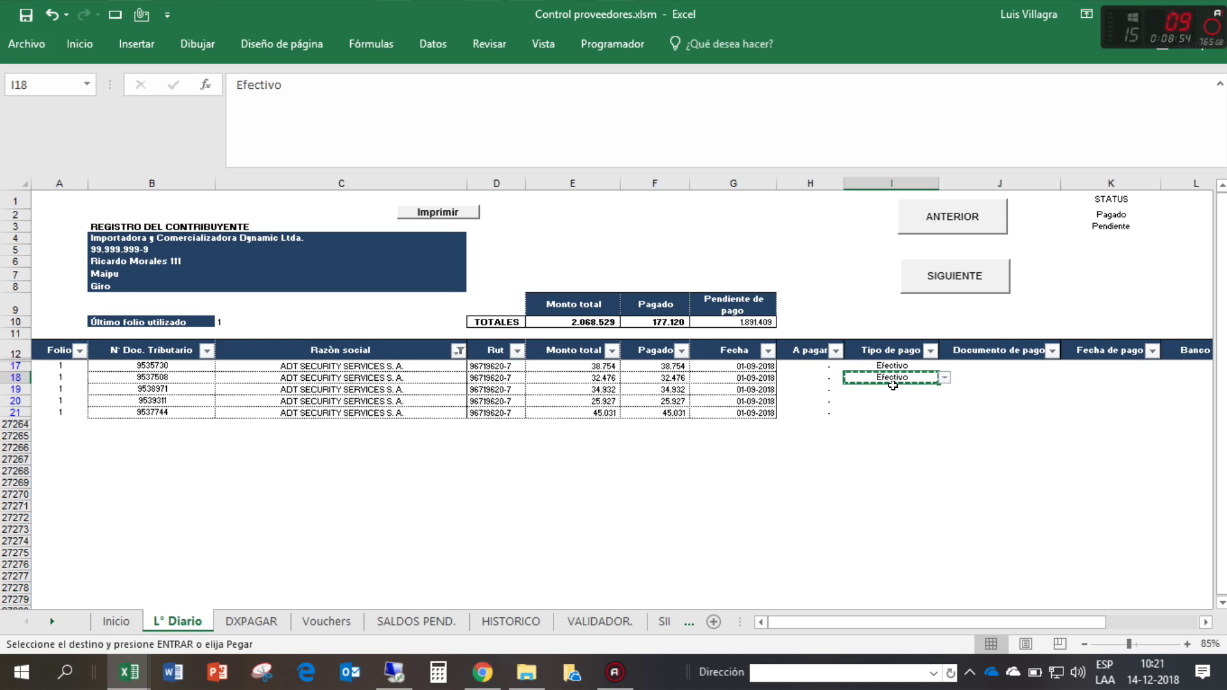
click(891, 389)
key(ctrl+v)
key(Escape)
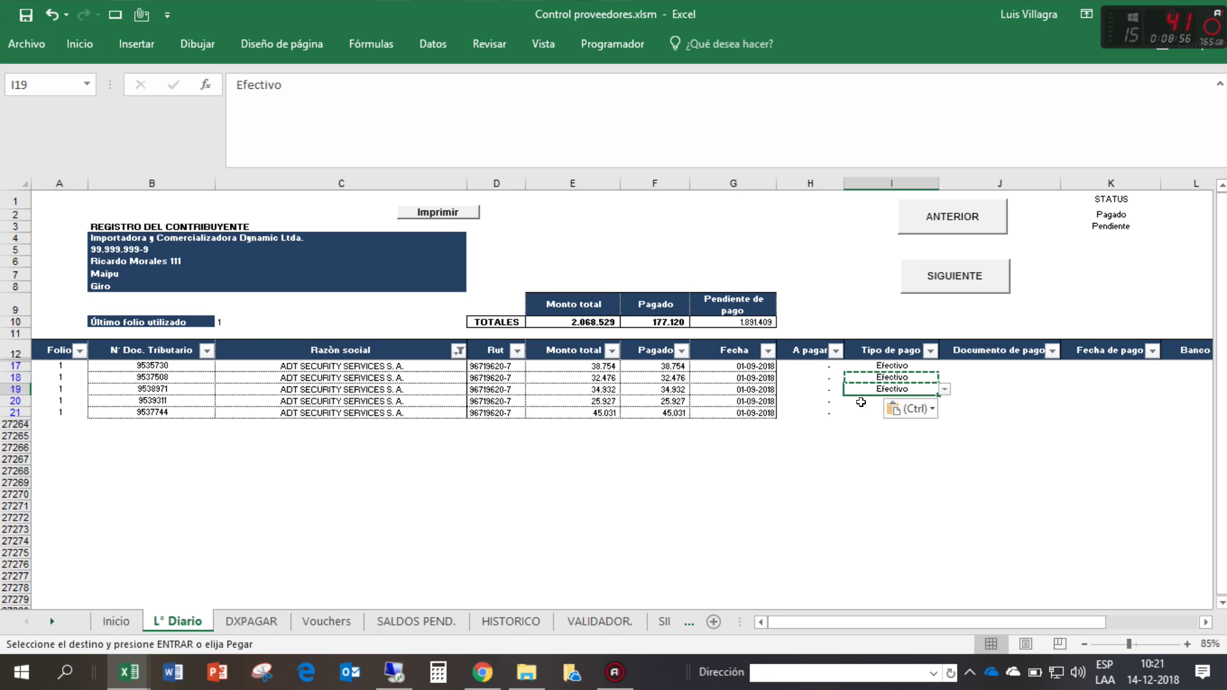
key(Down)
key(ctrl+v)
key(Down)
key(ctrl+v)
- Enter payment date 14-12-2018 for the first ADT invoice and copy it to the other four
key(Escape)
click(995, 362)
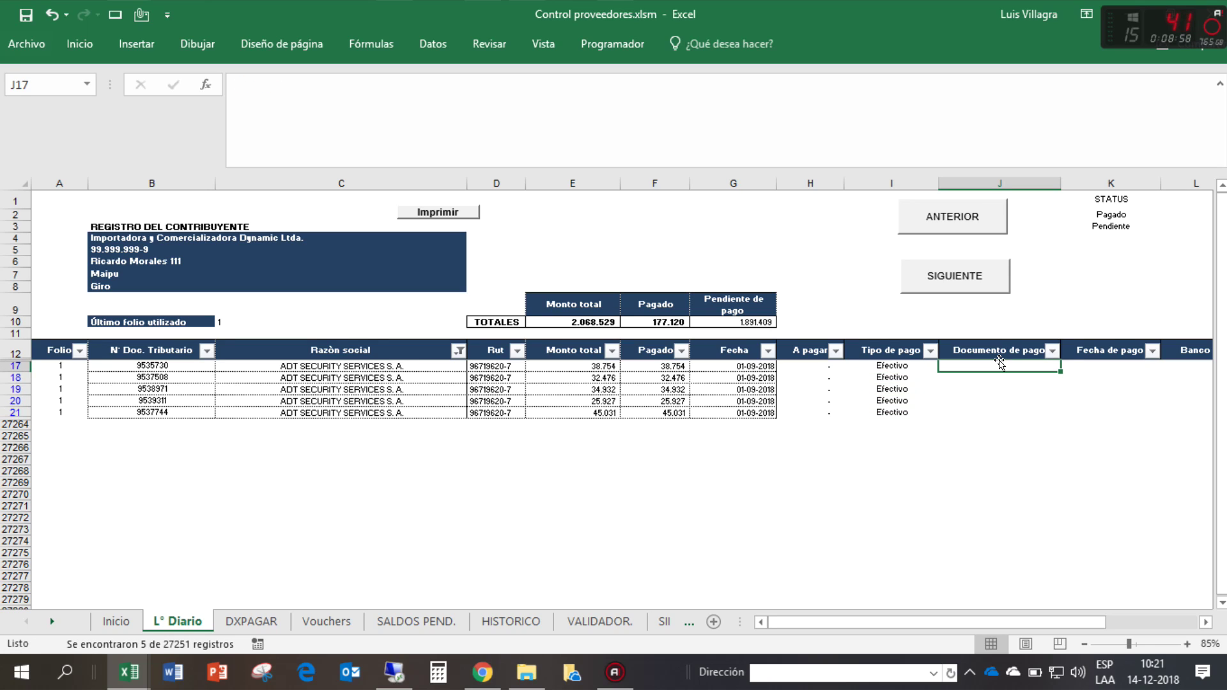
key(Right)
key(Right)
key(Right)
key(Right)
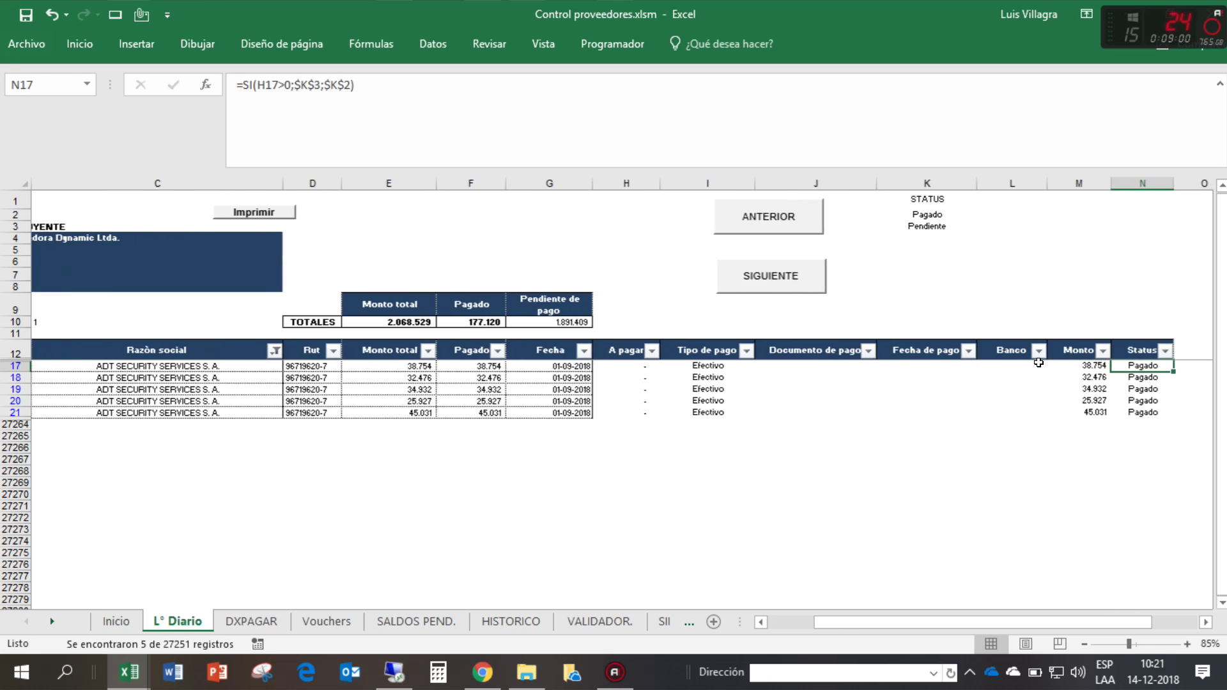
key(Left)
key(Left)
key(Left)
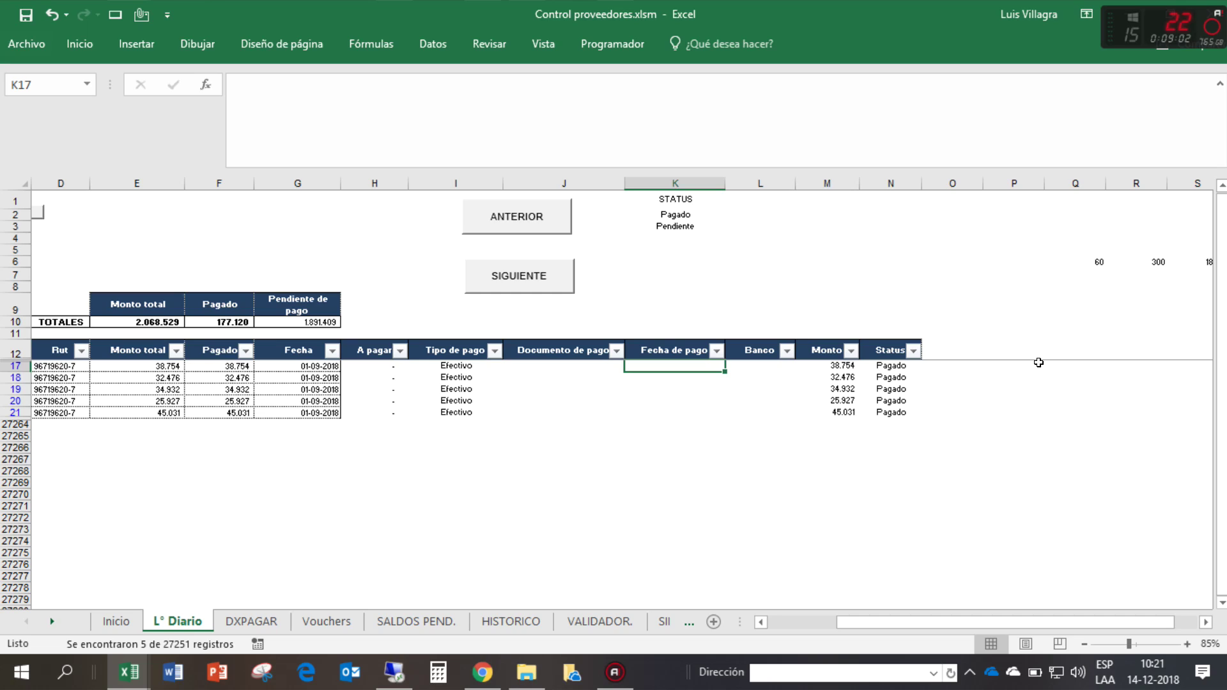
text(14-1)
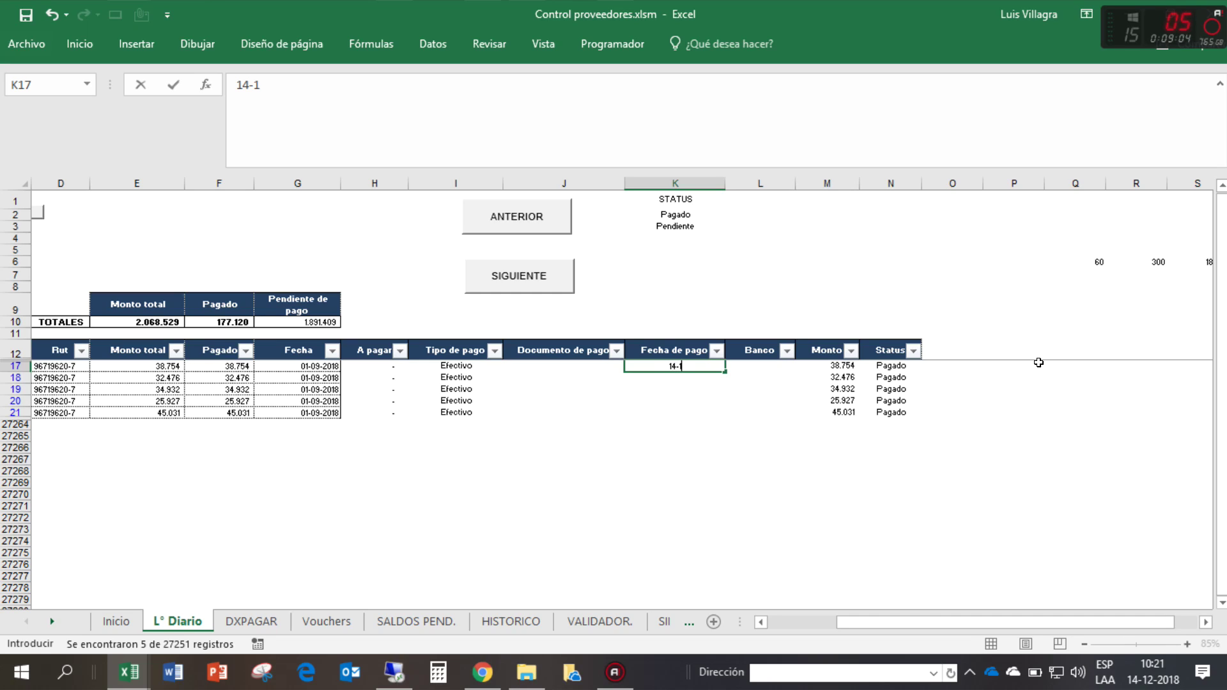
text(2-2018)
key(Return)
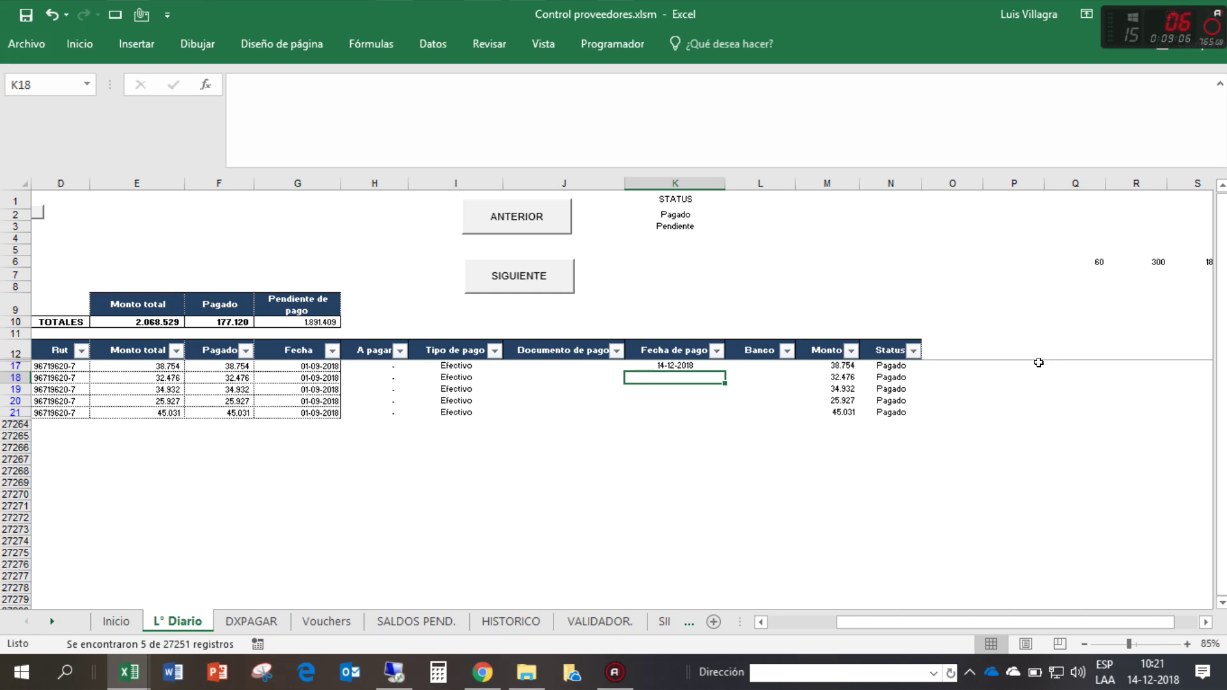
key(Up)
key(ctrl+c)
key(Down)
key(ctrl+v)
key(Down)
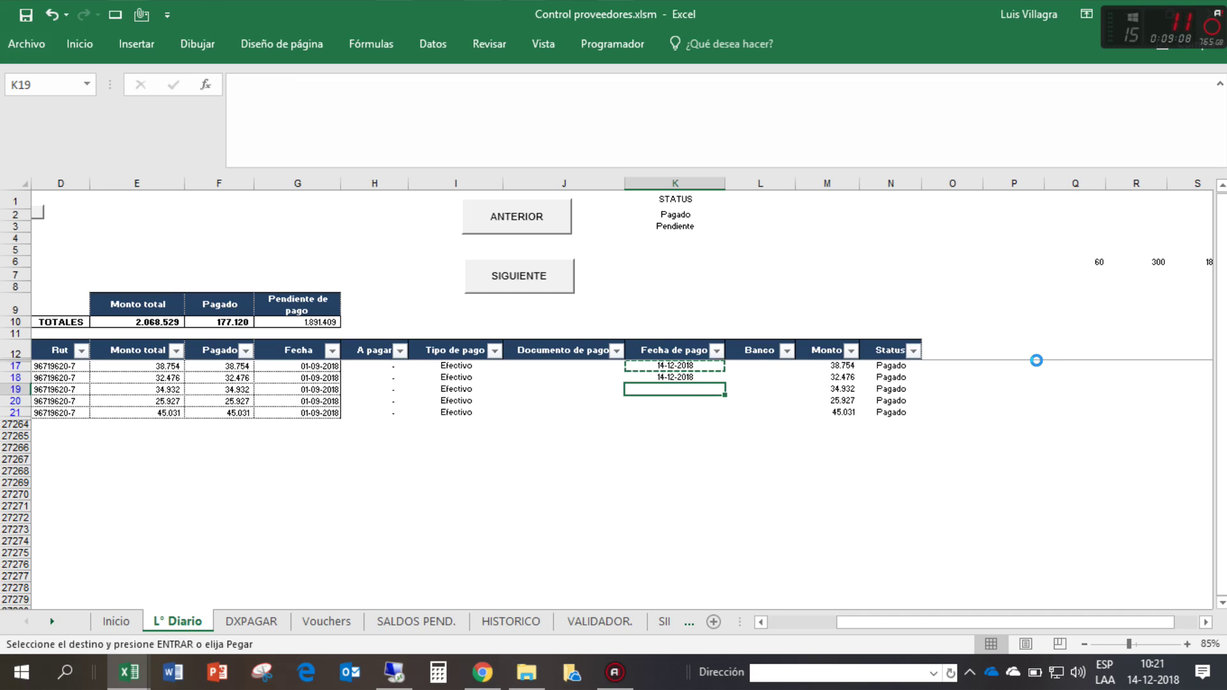
key(ctrl+v)
key(Down)
key(ctrl+v)
key(Escape)
key(ctrl+c)
key(Down)
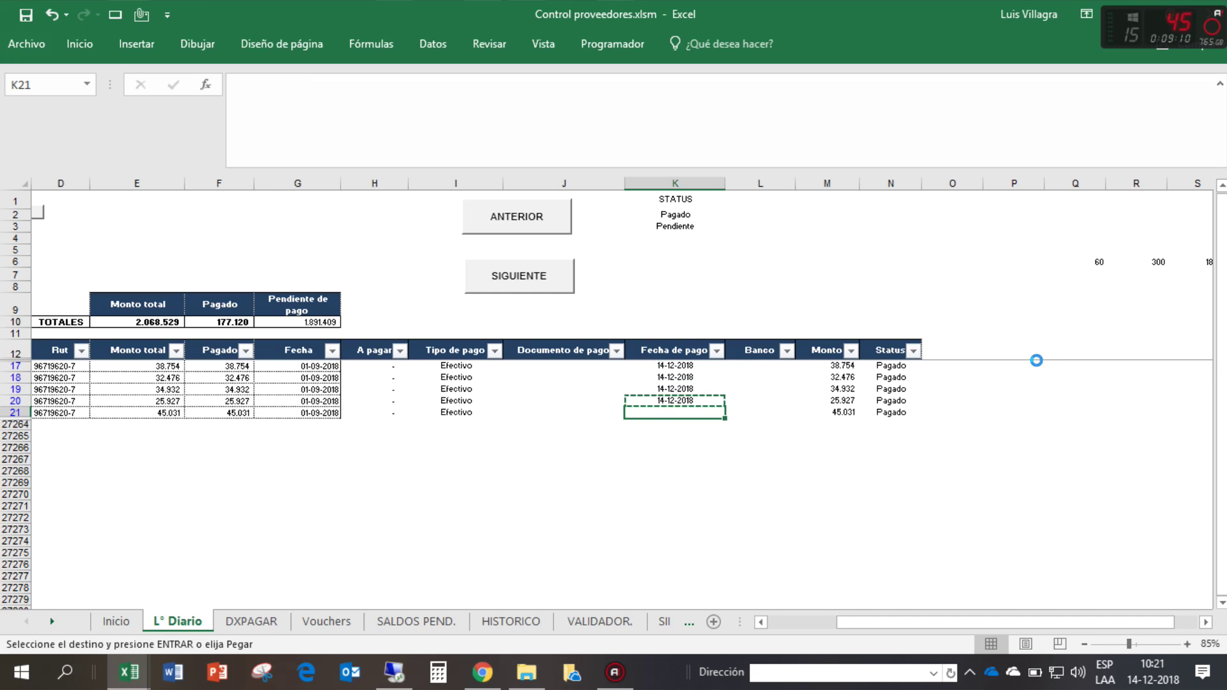
key(ctrl+v)
key(Escape)
- Open the first invoice's Banco dropdown in L17 and close it without choosing
key(Right)
key(Up)
key(Up)
key(Up)
key(Up)
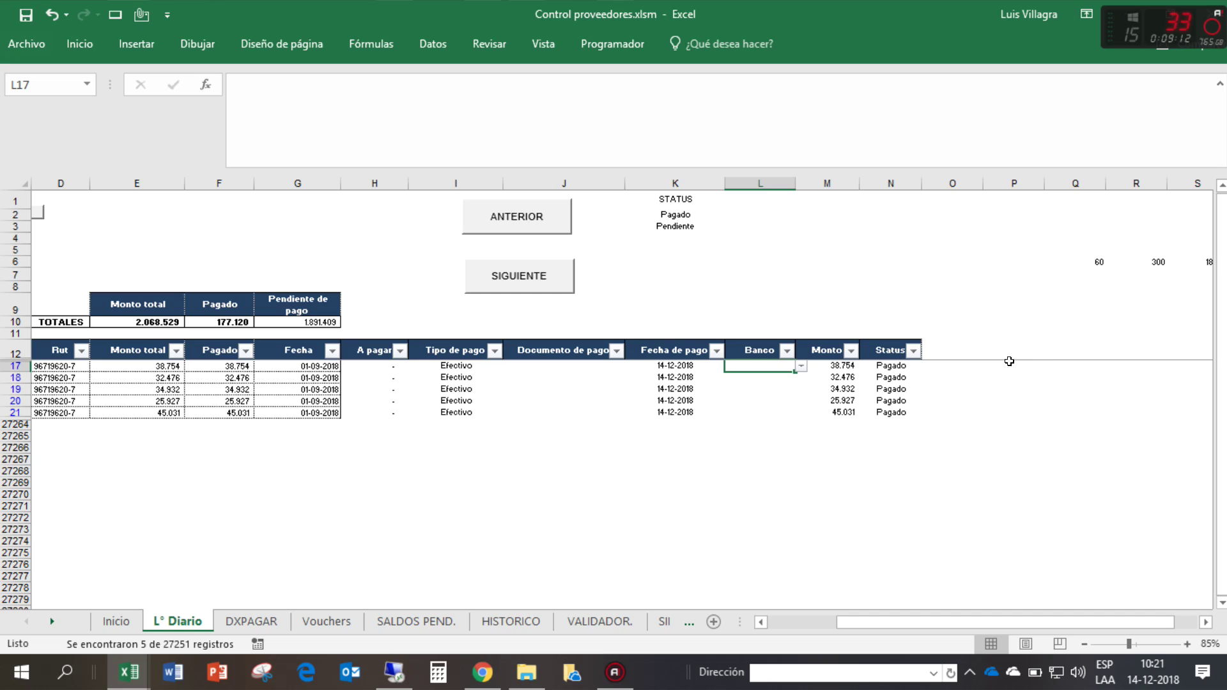
click(802, 368)
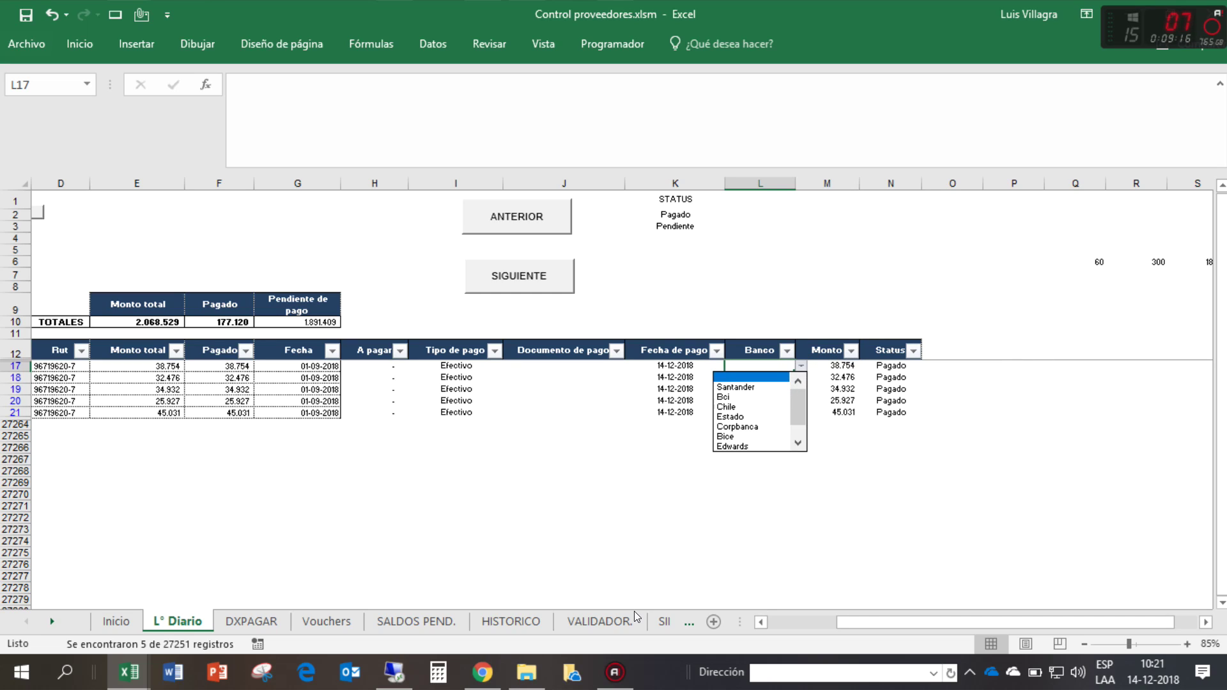
key(Escape)
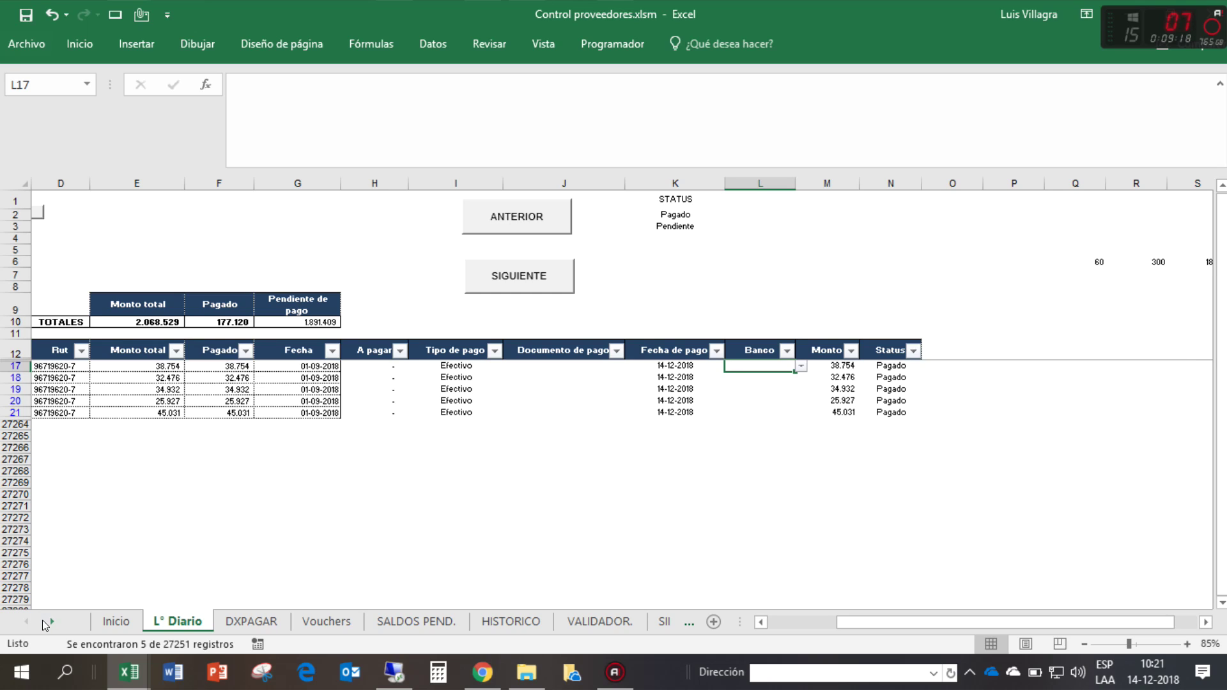
- Go to the Info. adicional sheet and select its list of bank names
click(51, 620)
click(52, 619)
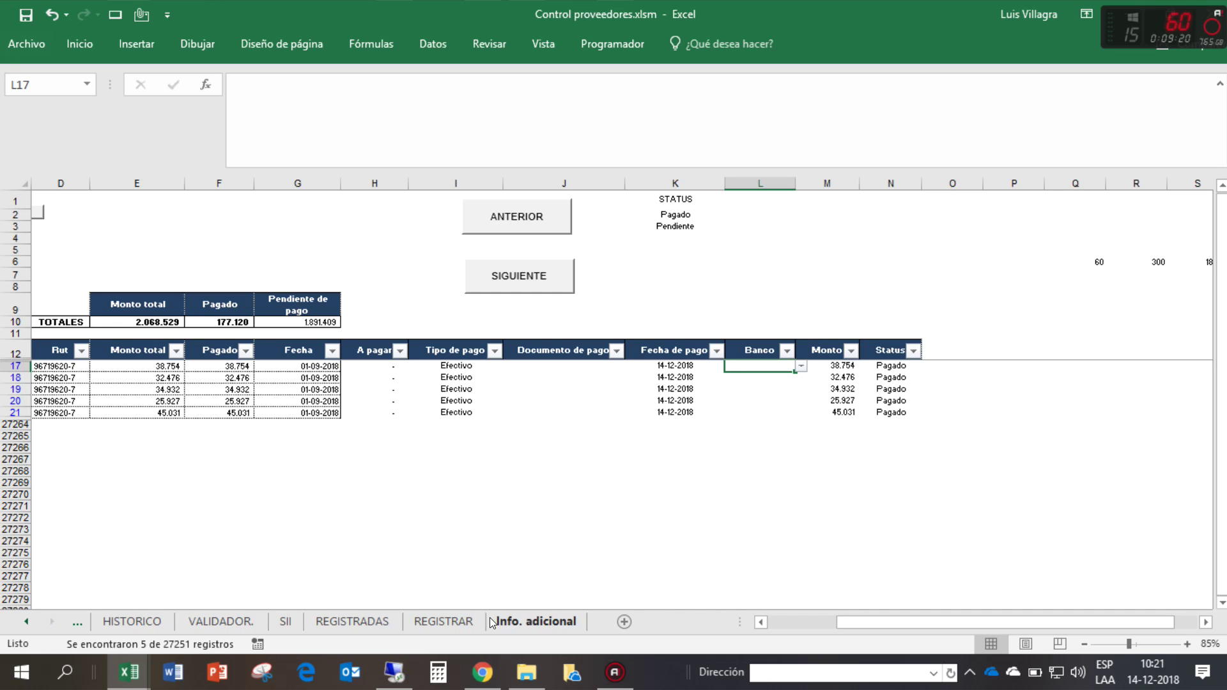
click(536, 622)
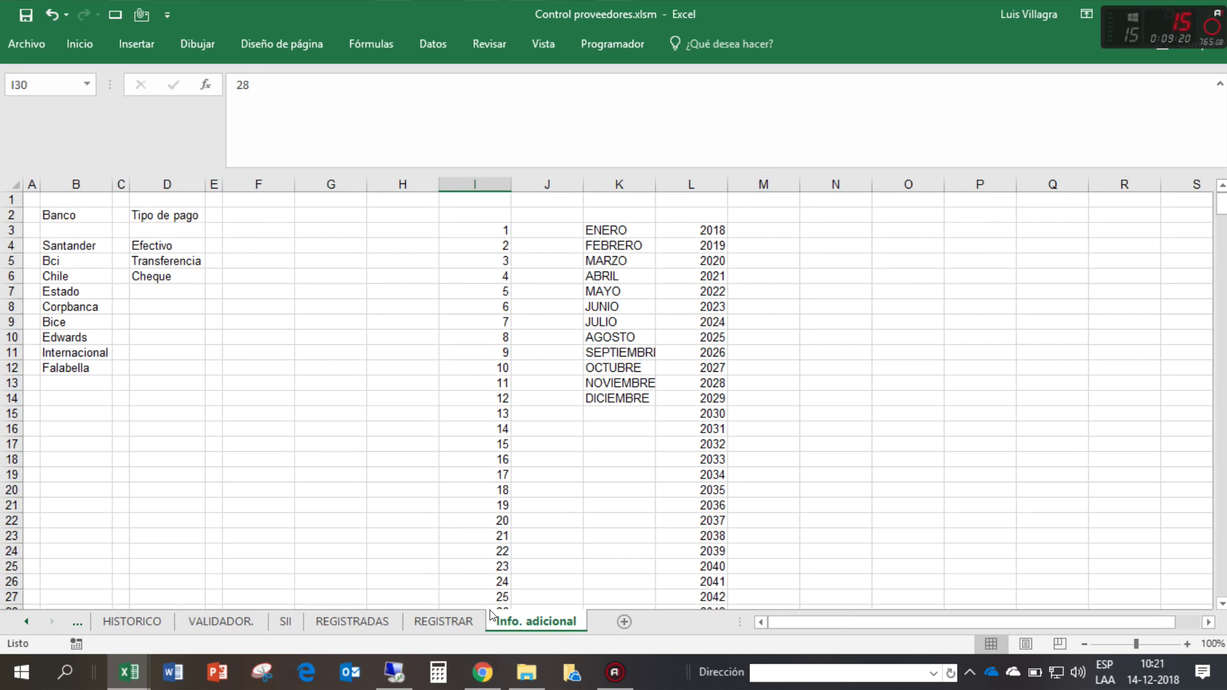
click(71, 381)
drag(62, 246, 50, 519)
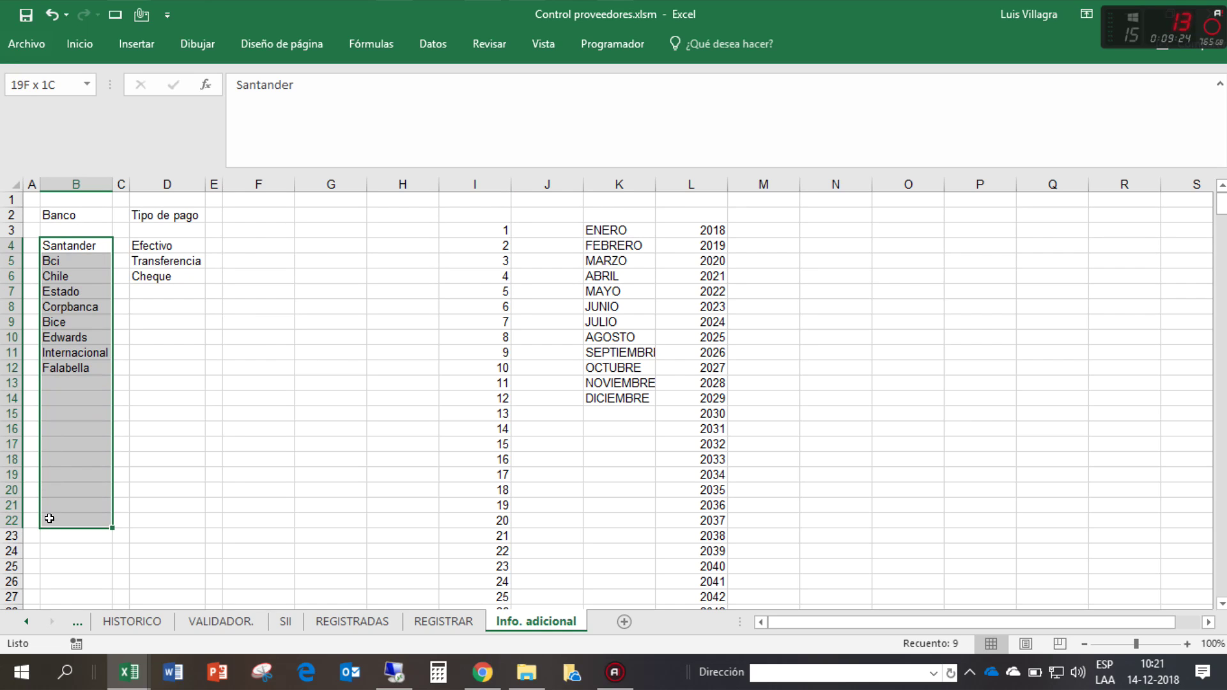
click(70, 241)
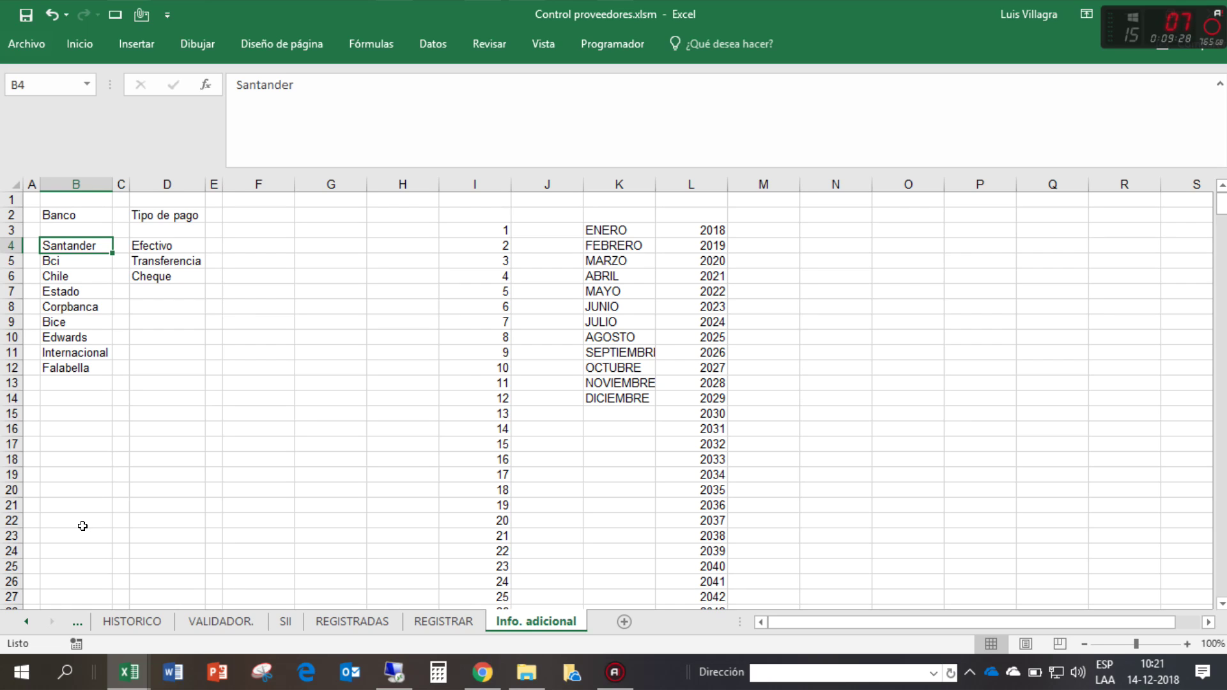
- Fill cell B25 yellow, select B4:B25, and return to the L° Diario sheet
click(75, 565)
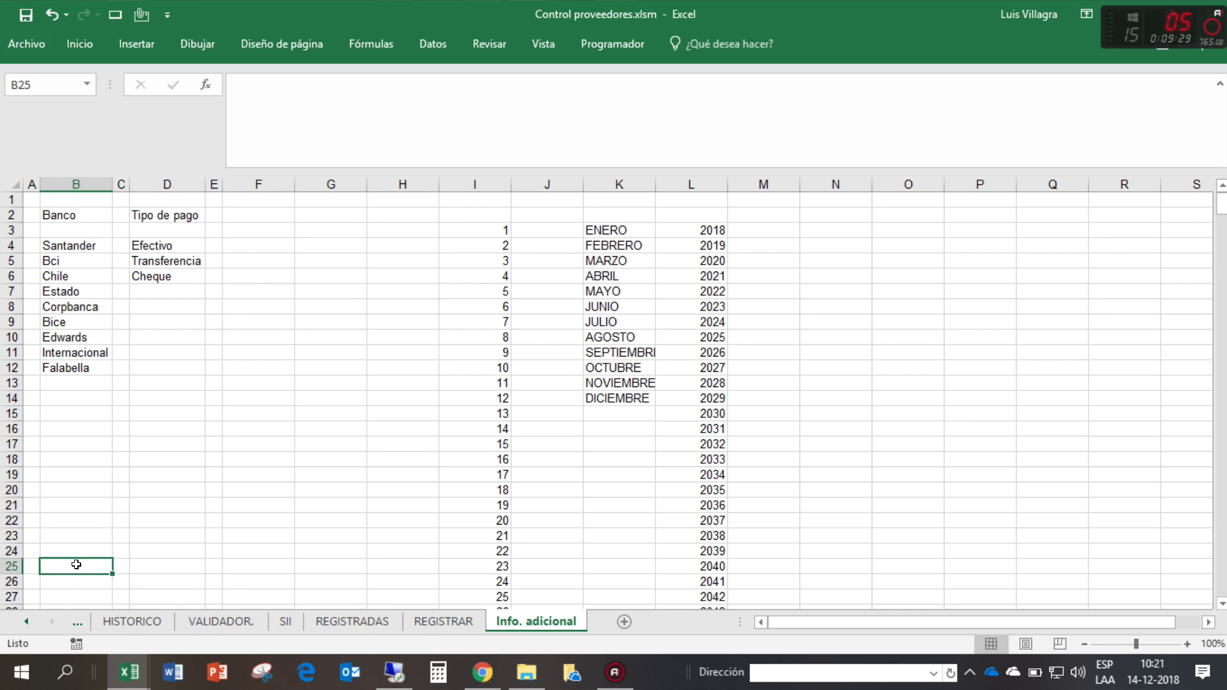
click(77, 50)
click(230, 107)
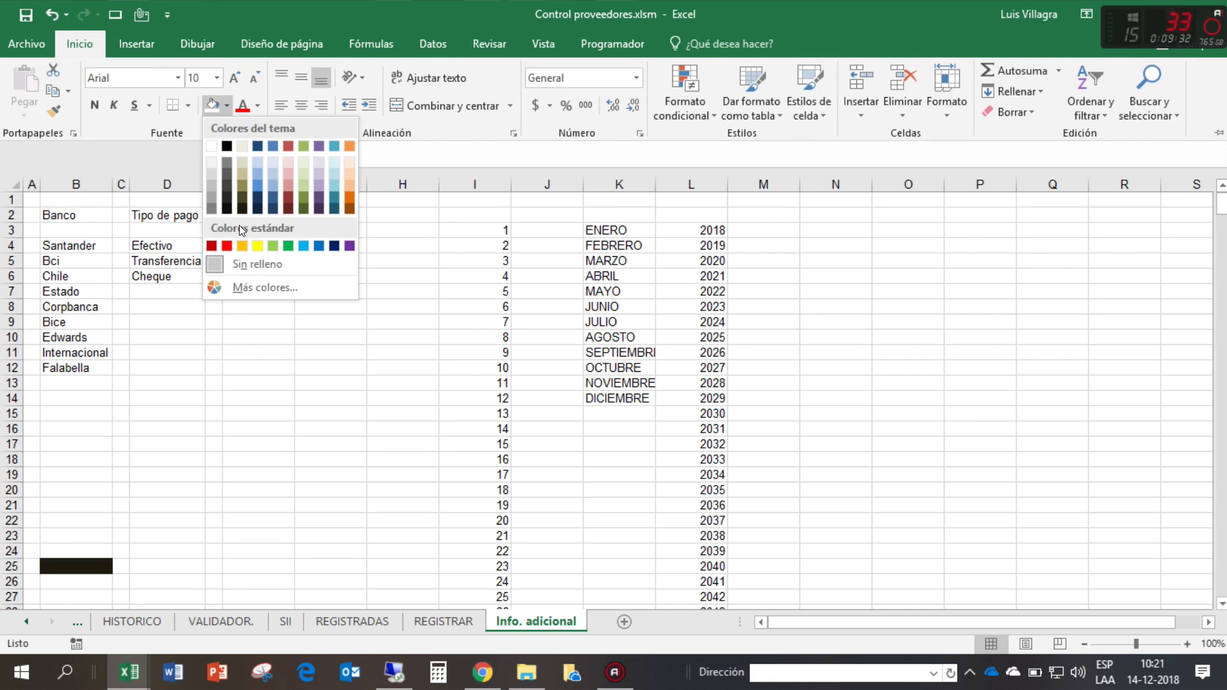
click(254, 243)
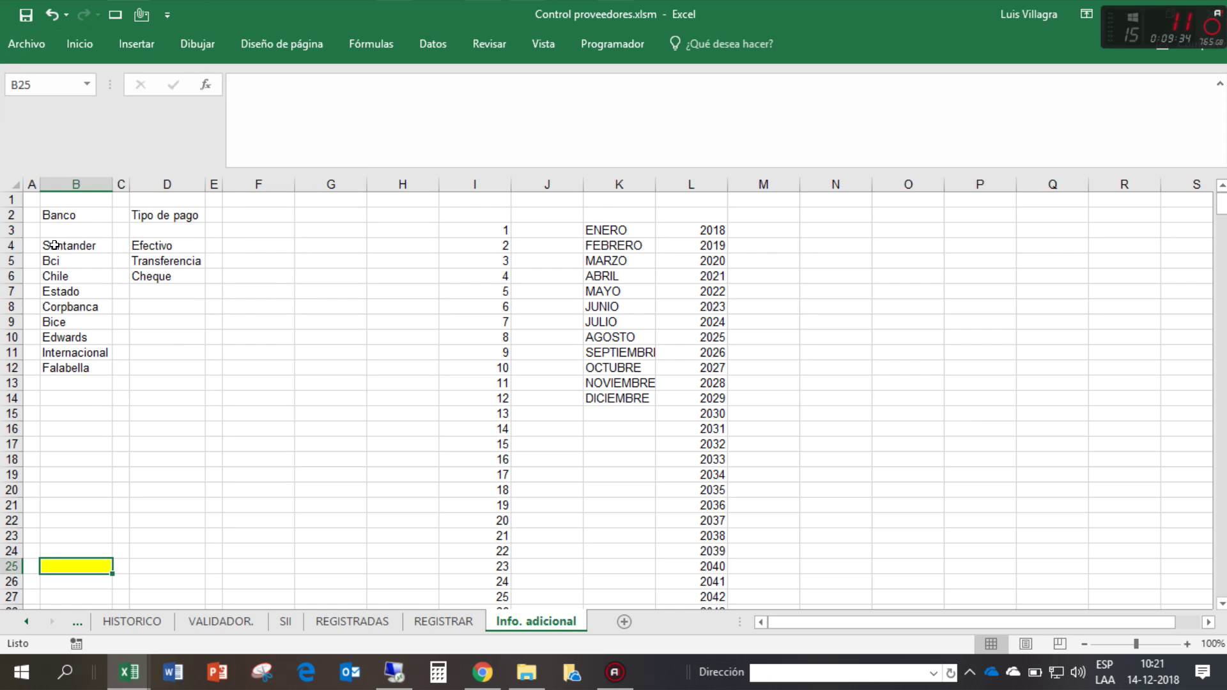
drag(54, 245, 62, 567)
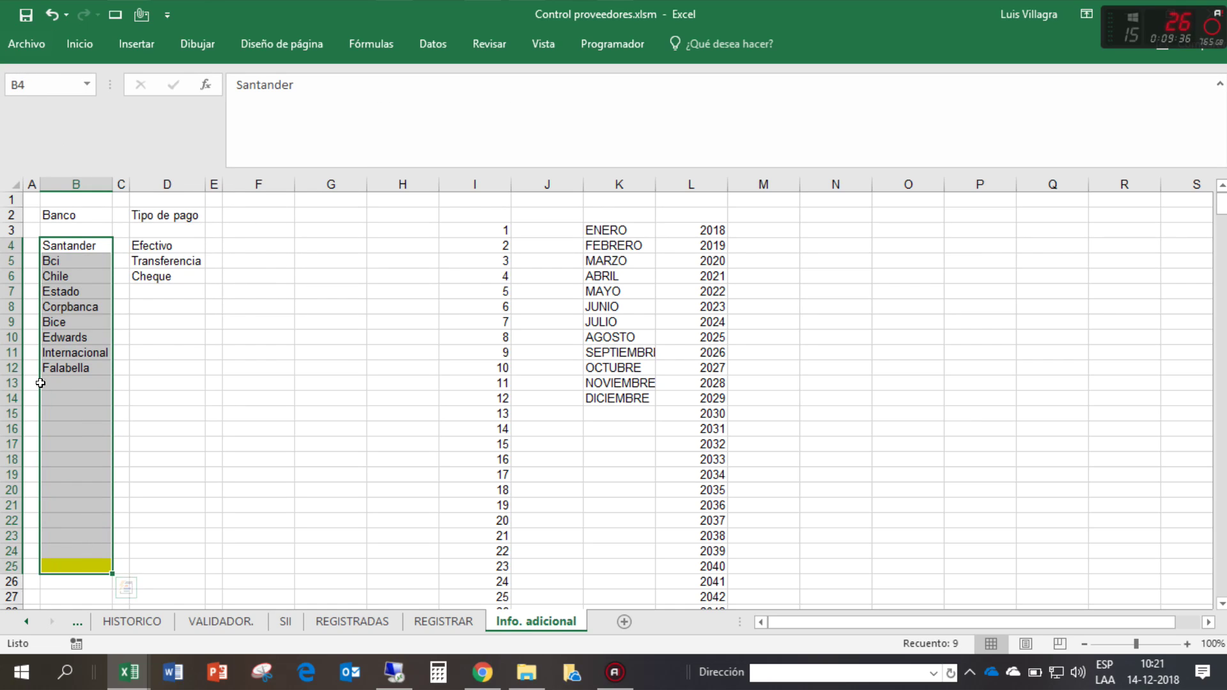
click(29, 618)
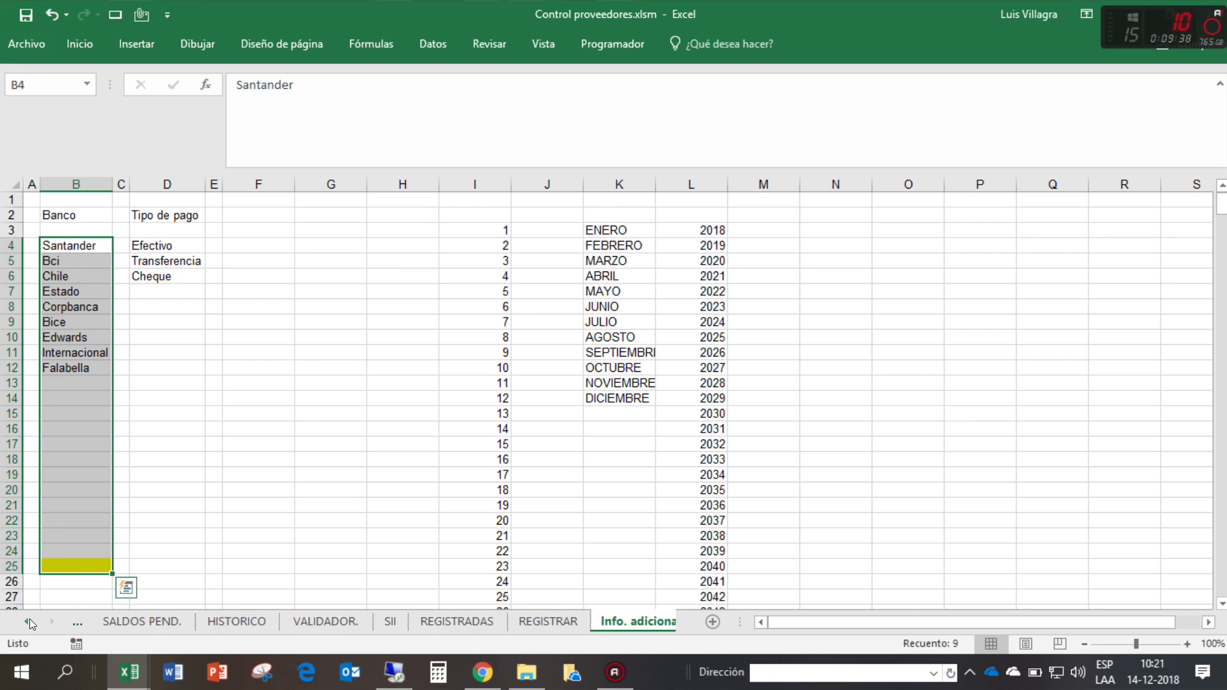
click(154, 601)
- Open and close row 17's Banco list, then check its Status and Monto cells
click(177, 621)
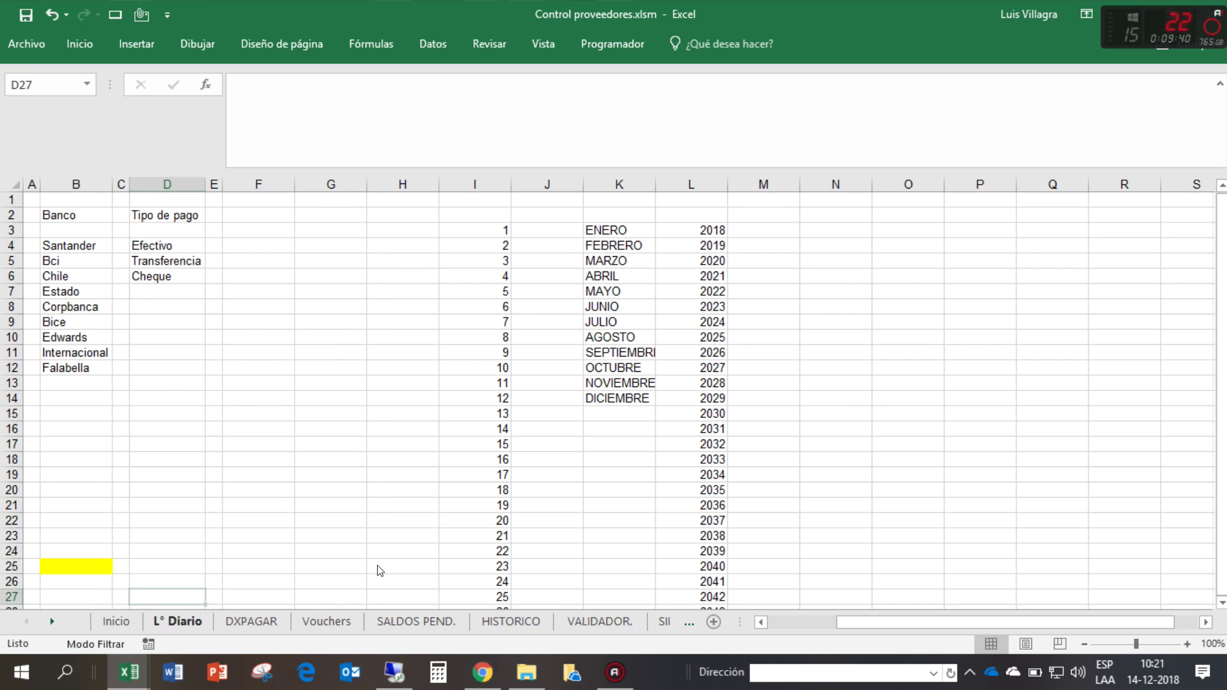
click(801, 369)
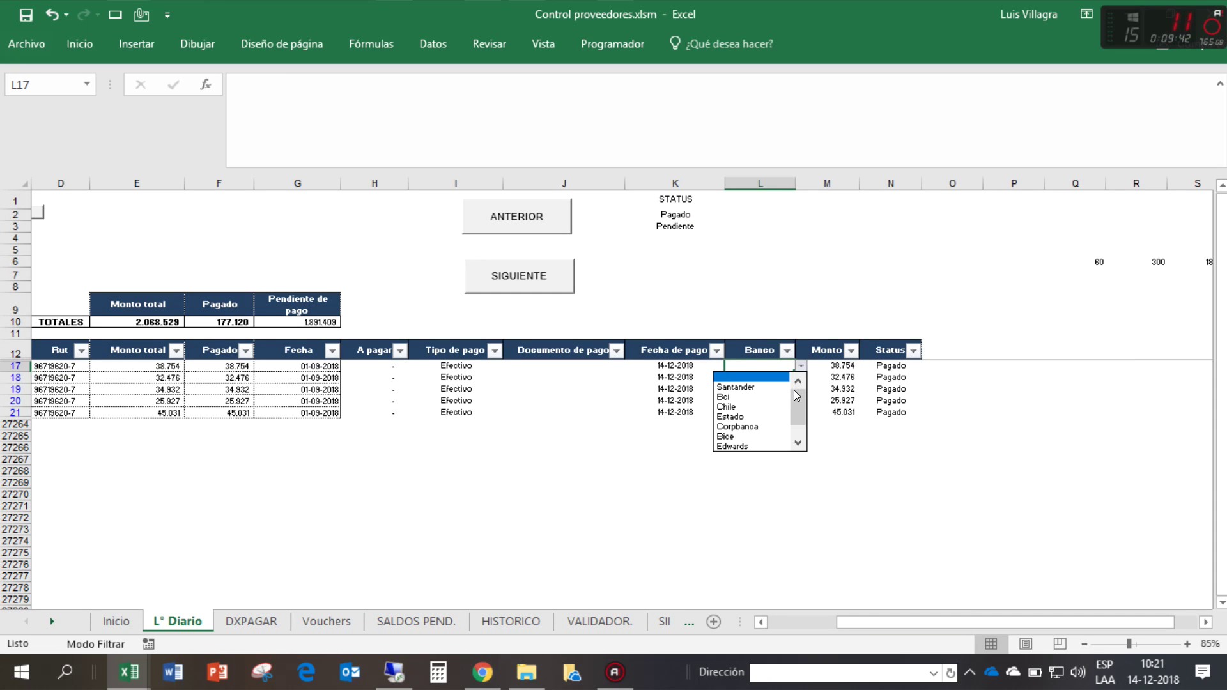
click(850, 378)
click(892, 367)
click(843, 364)
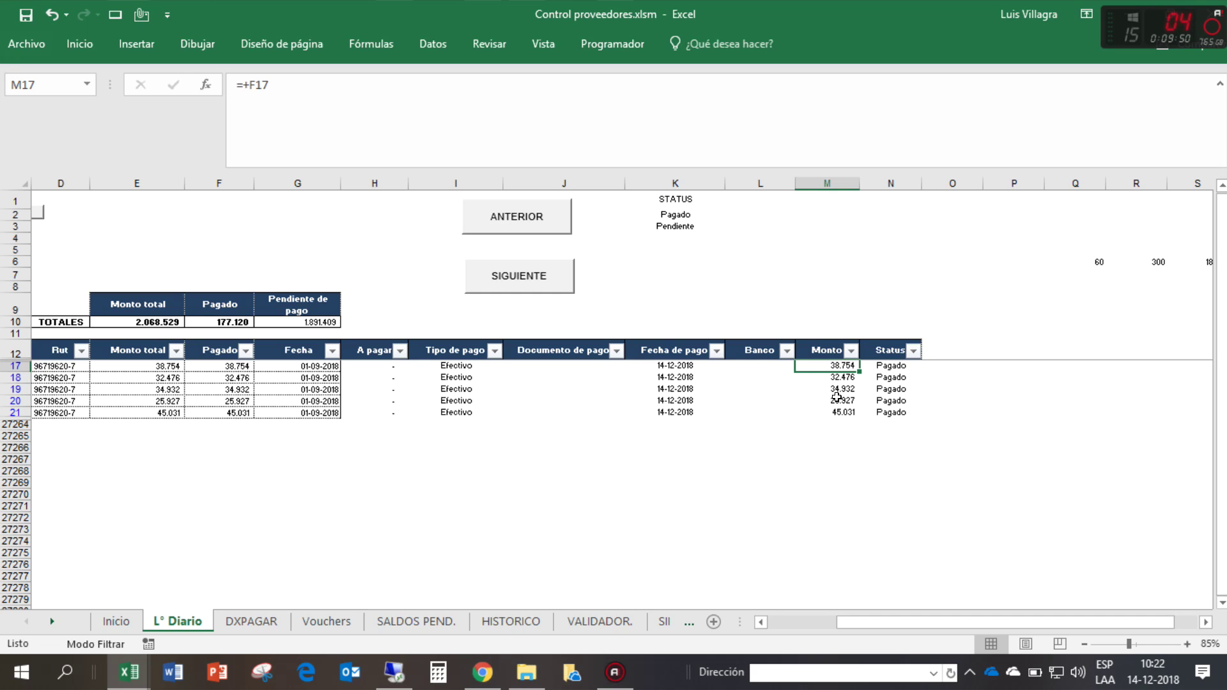
- Open the DXPAGAR report and refresh its pending-documents pivot table
click(568, 279)
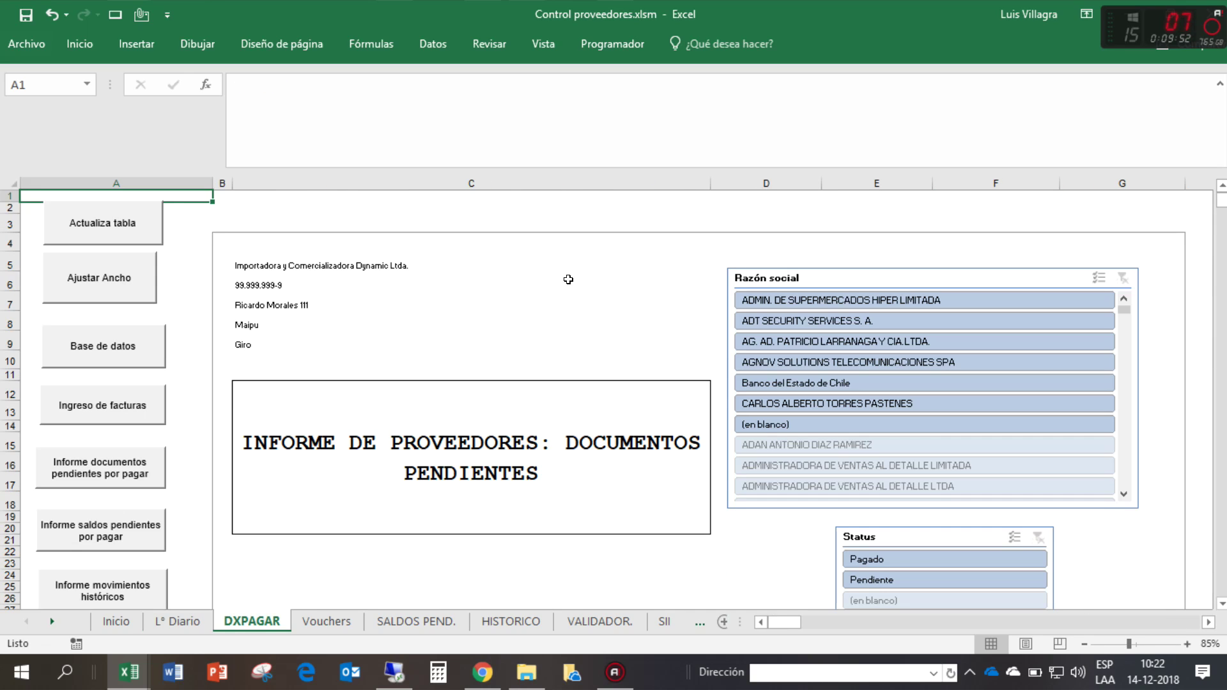
scroll(568, 279, down, 4)
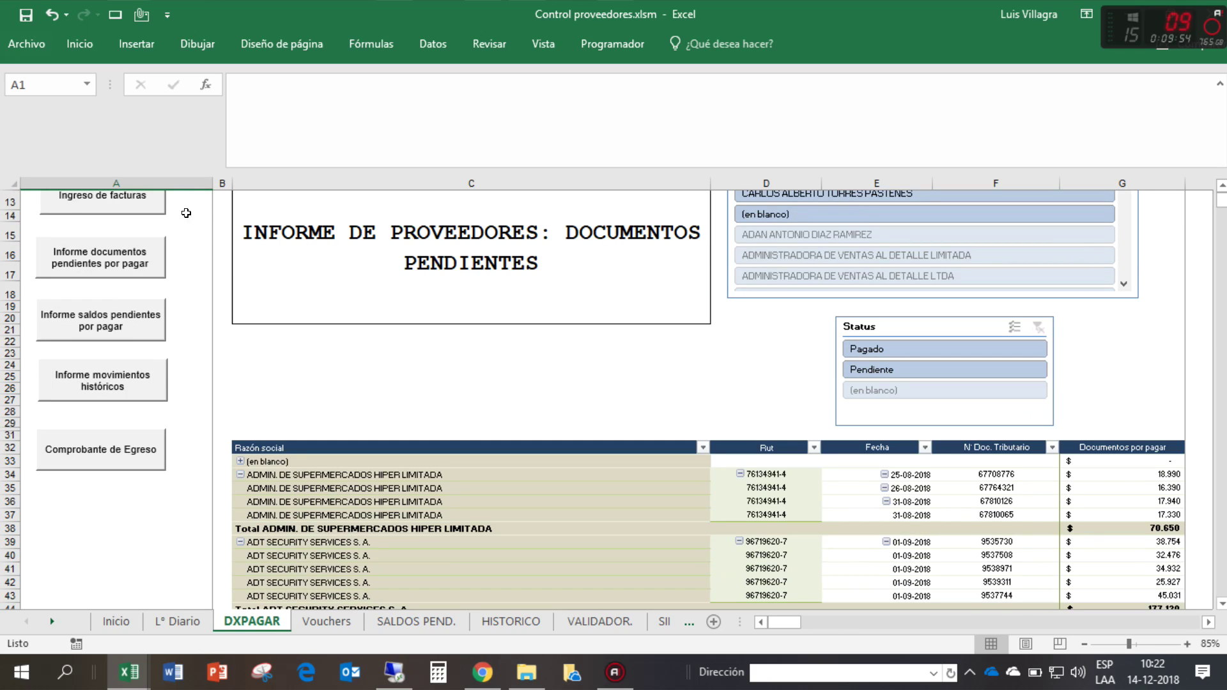
scroll(105, 249, up, 3)
scroll(105, 248, up, 1)
click(102, 220)
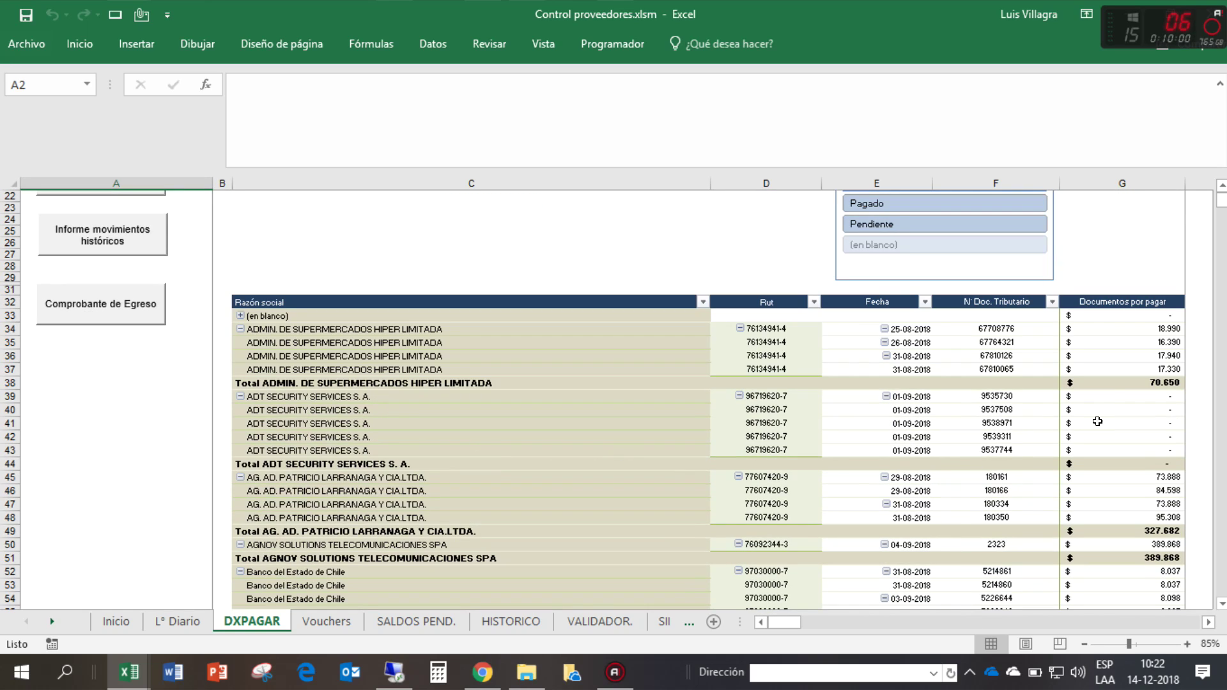
- Check ADT SECURITY's pending amounts by collapsing and re-expanding its group
drag(1109, 391, 1110, 449)
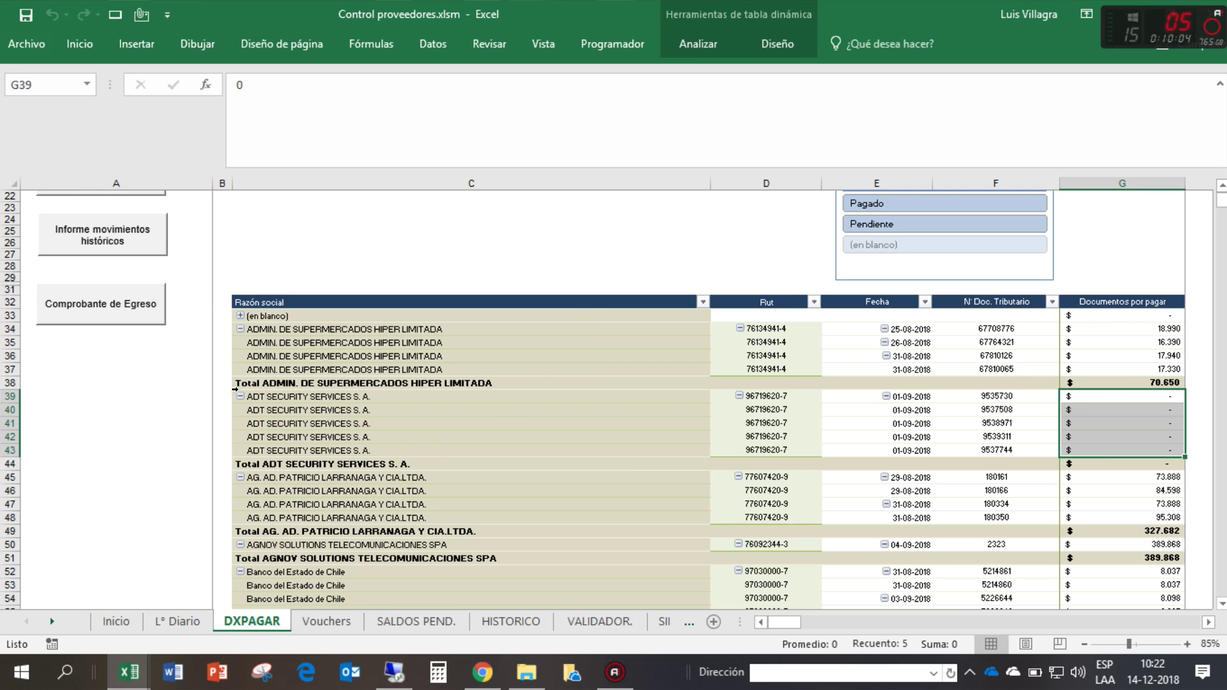
click(240, 396)
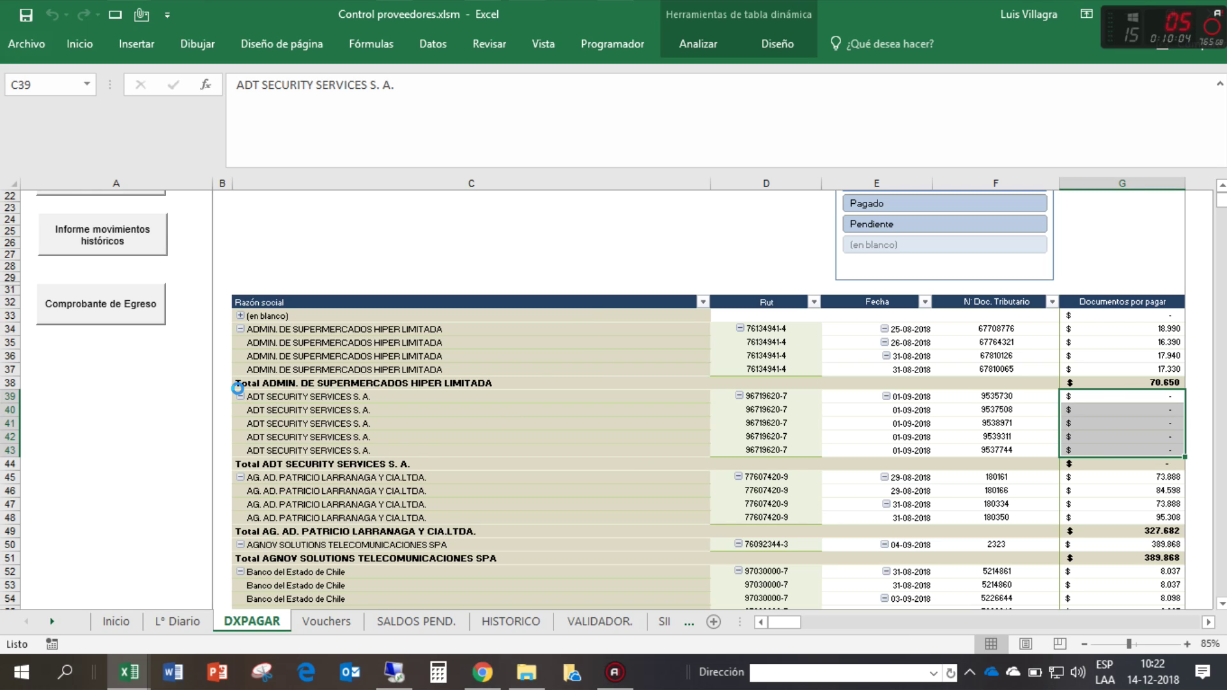
click(1144, 398)
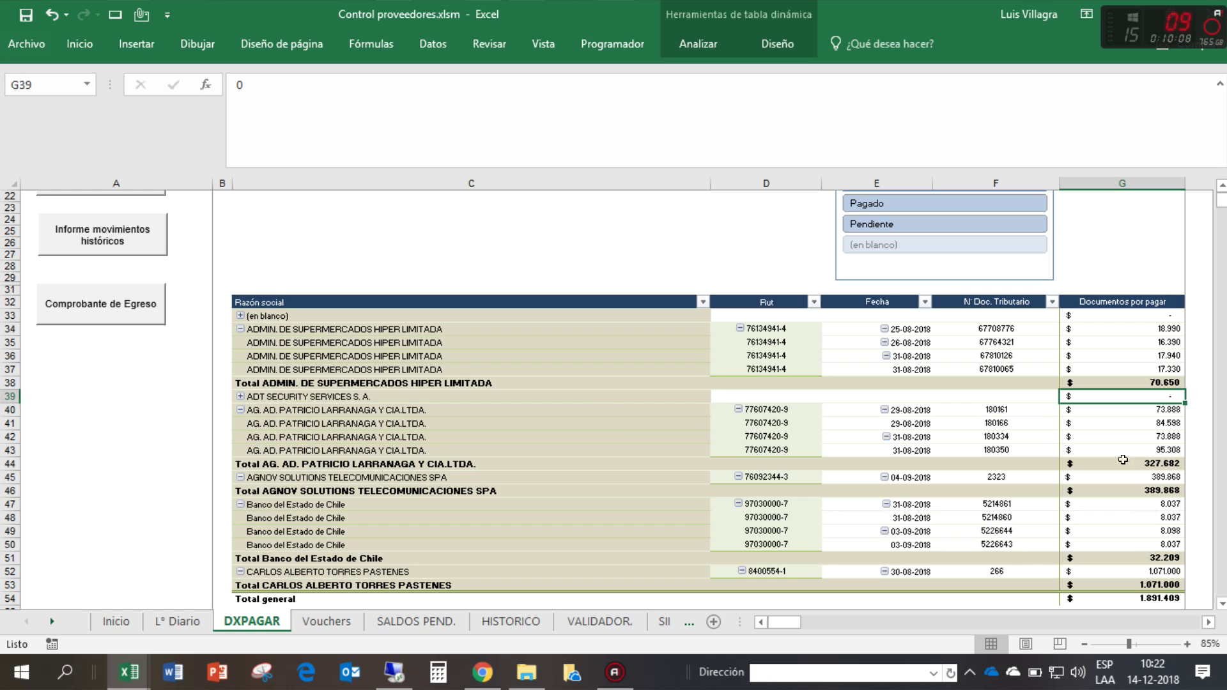
scroll(1123, 461, down, 2)
scroll(1122, 432, up, 2)
click(240, 396)
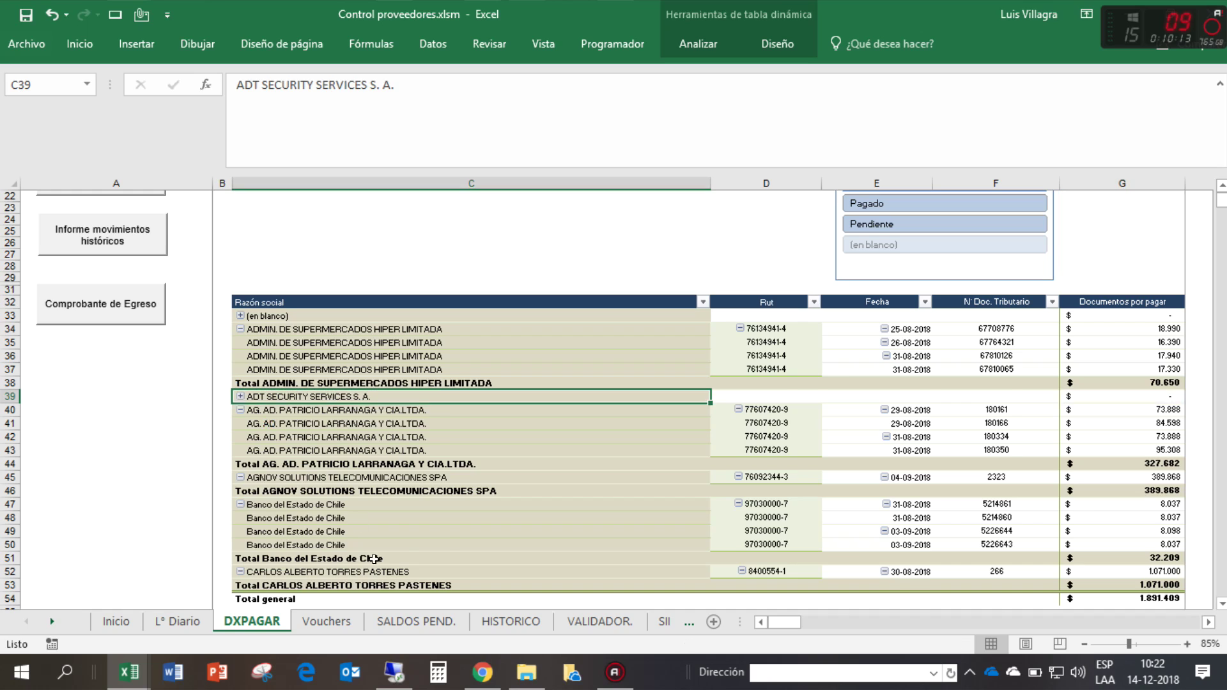
click(388, 629)
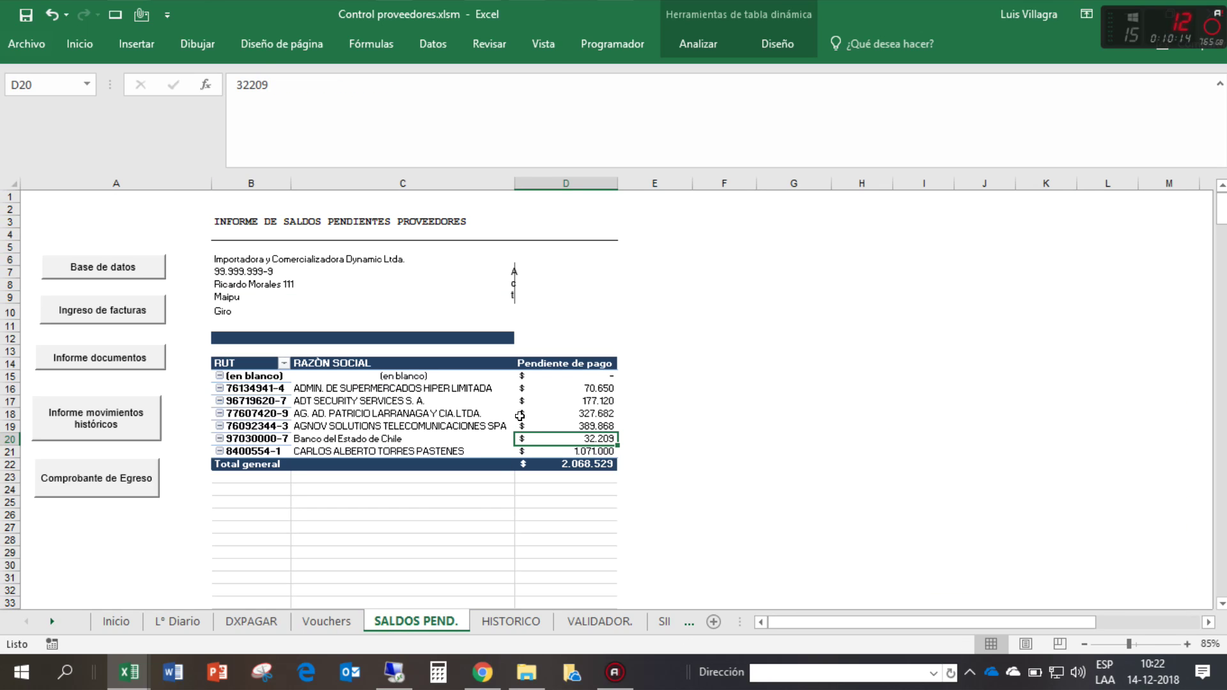
- Restore the squashed Actualiza tabla refresh shape to full size
right_click(514, 276)
key(Escape)
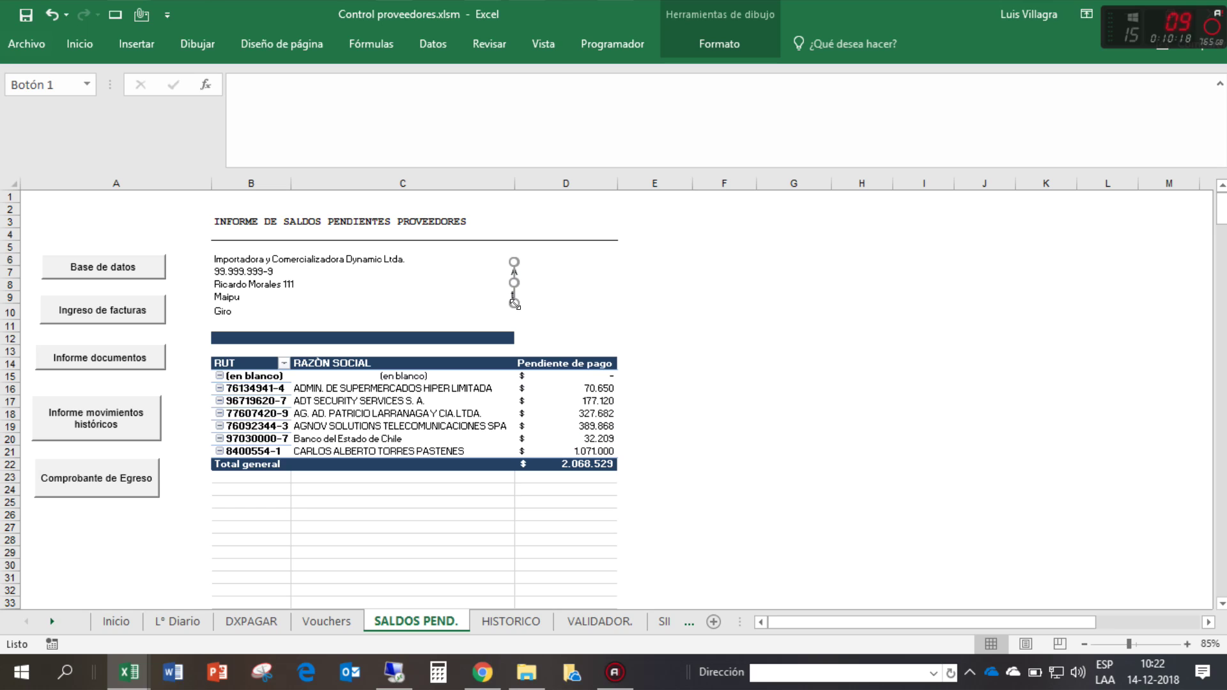
drag(514, 304, 655, 308)
click(727, 309)
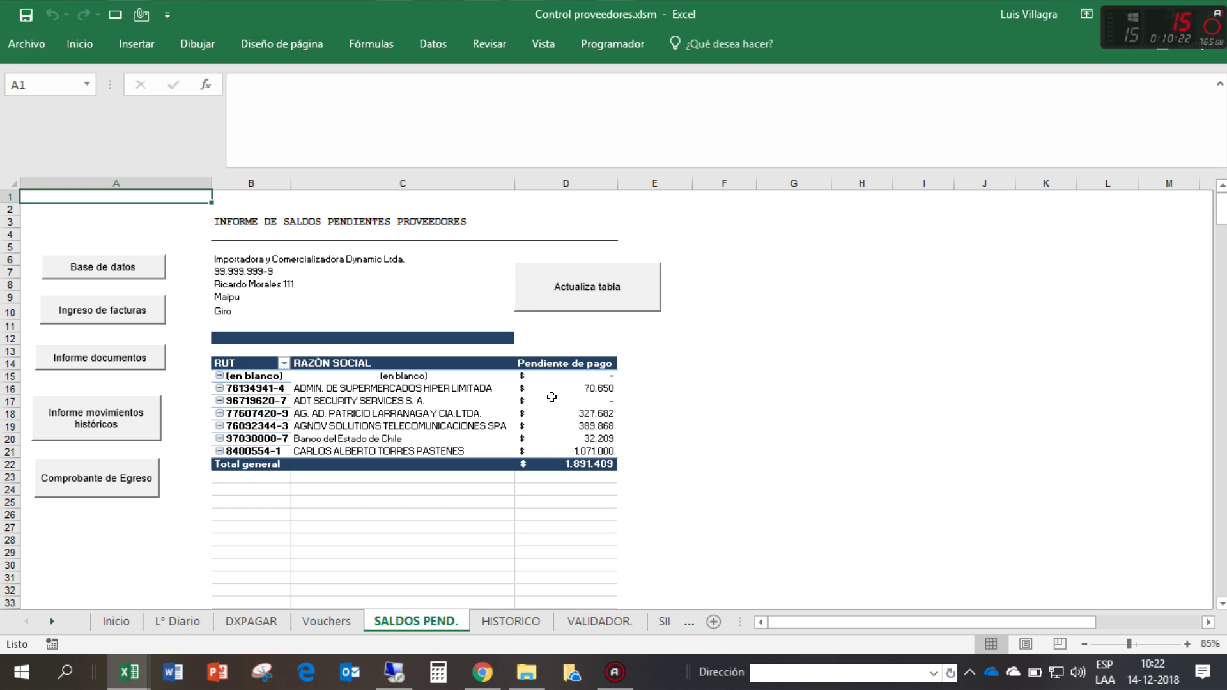
- Show details for ADT SECURITY's balance in D17, review the Hoja1 drill-down, then delete it
drag(551, 400, 439, 400)
click(586, 400)
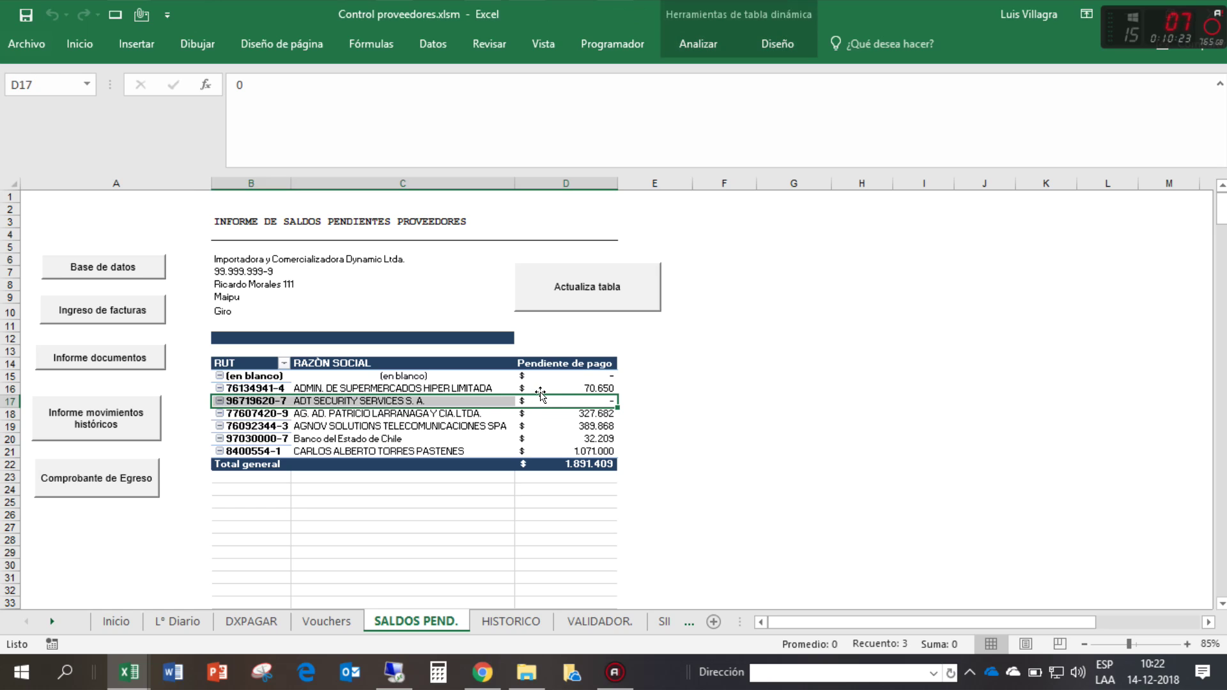
right_click(577, 398)
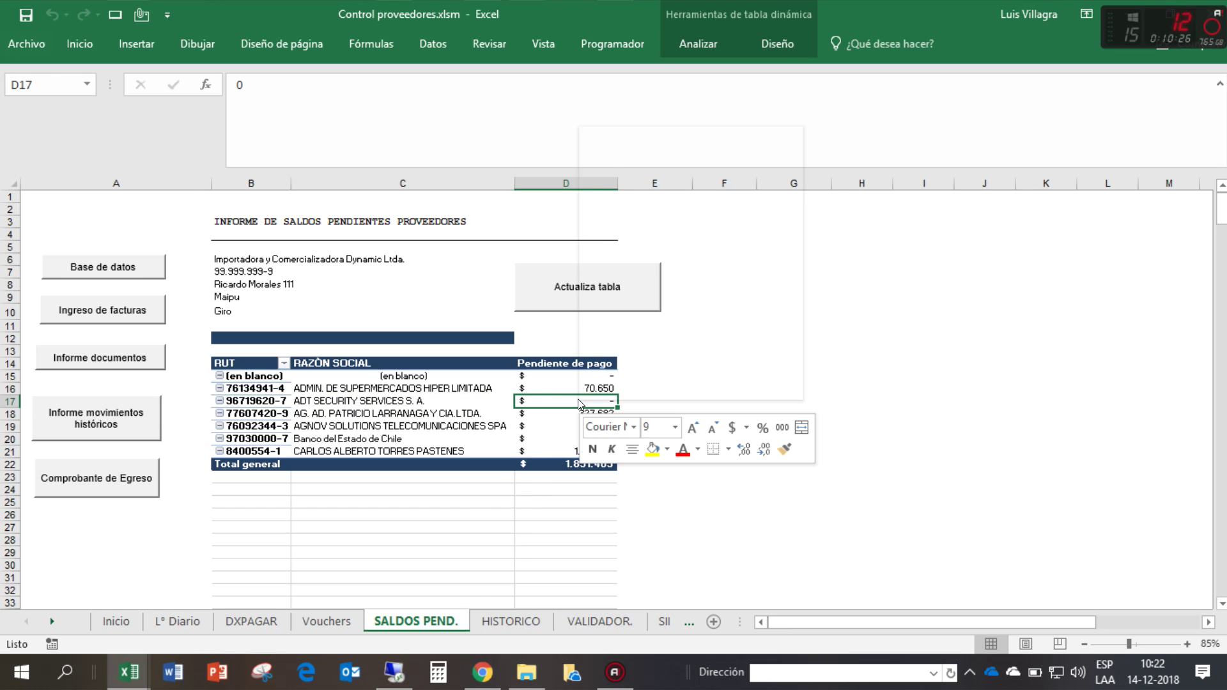
click(637, 319)
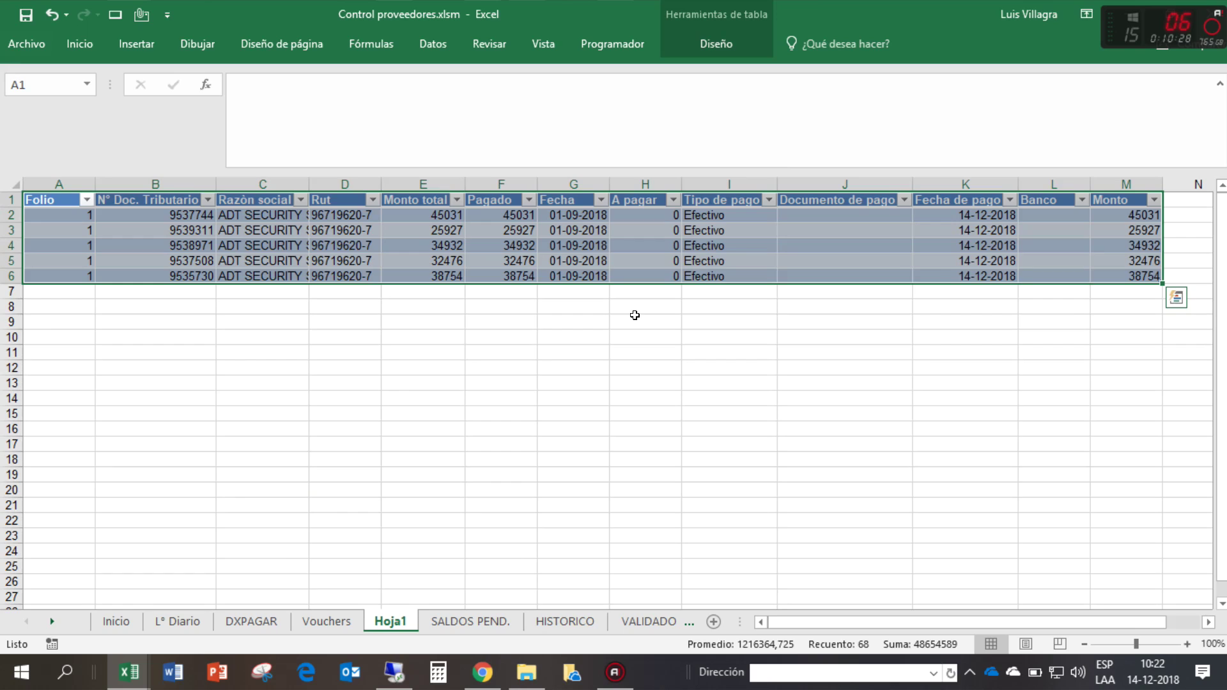
click(770, 425)
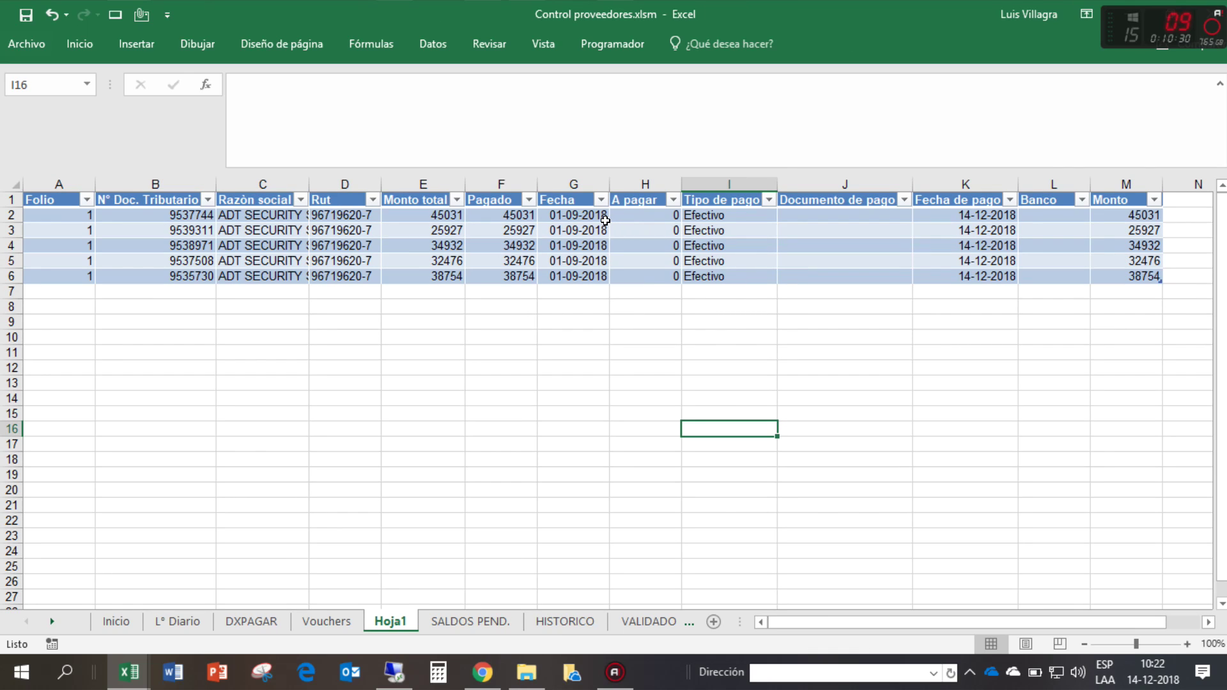
drag(481, 212, 432, 281)
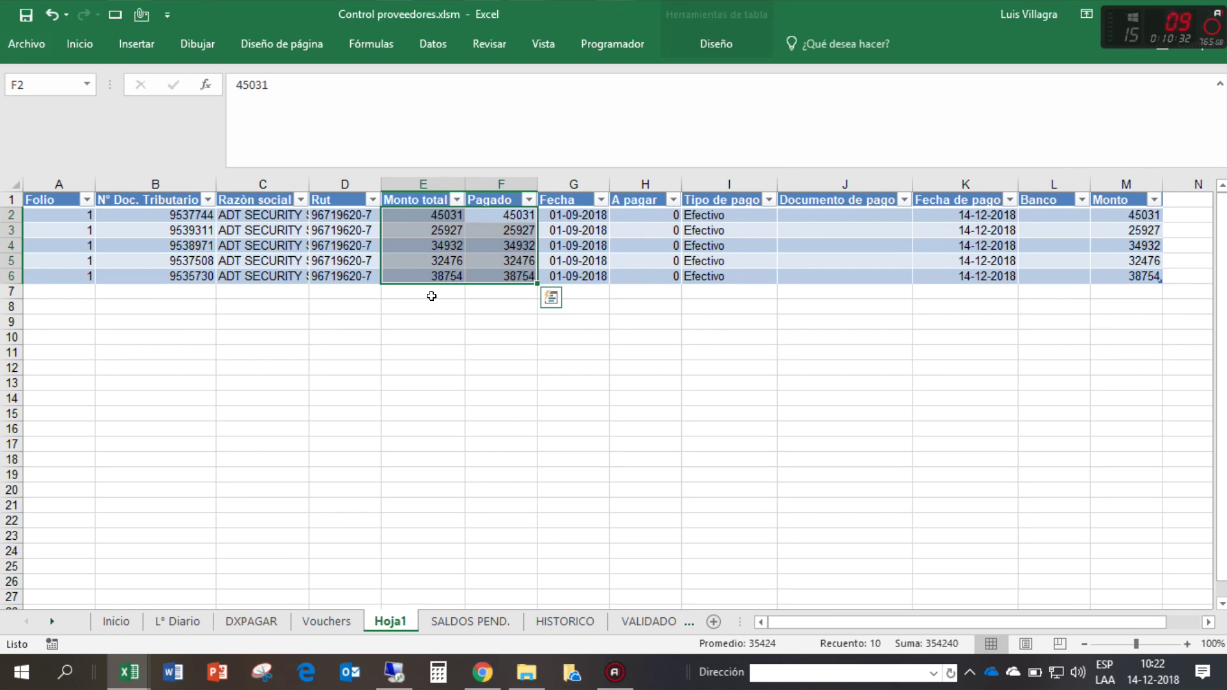
click(450, 413)
right_click(391, 621)
click(423, 428)
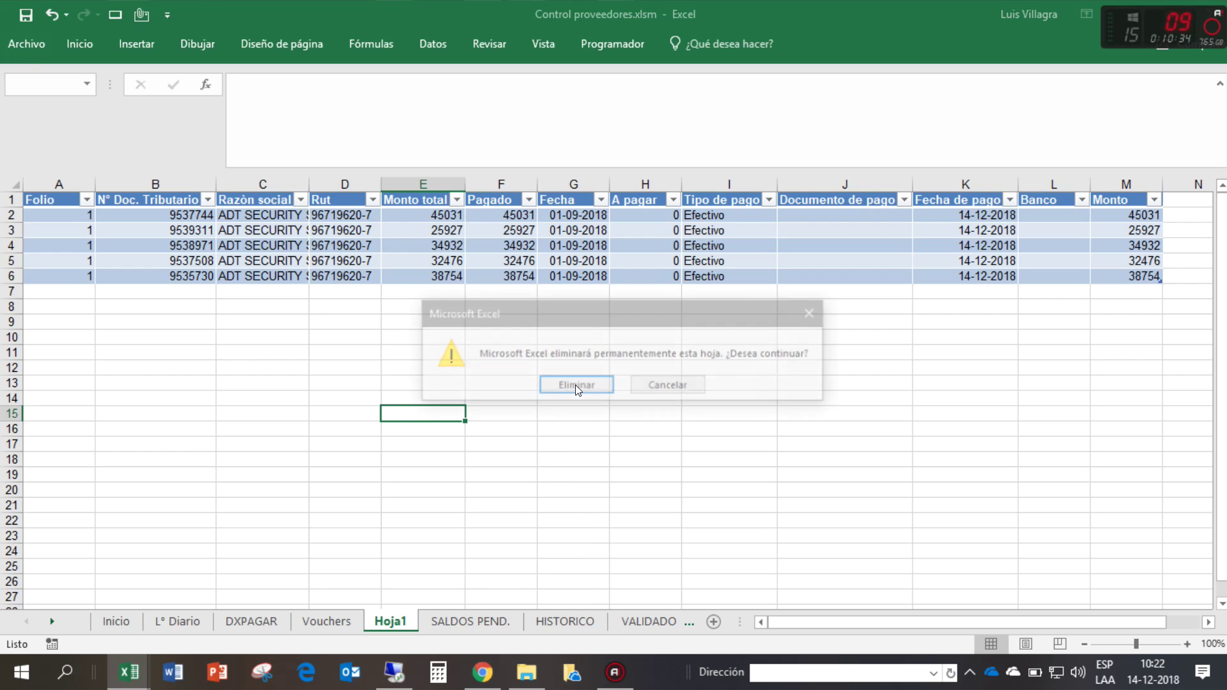
click(575, 386)
- Open the HISTORICO movements report and refresh it
click(509, 621)
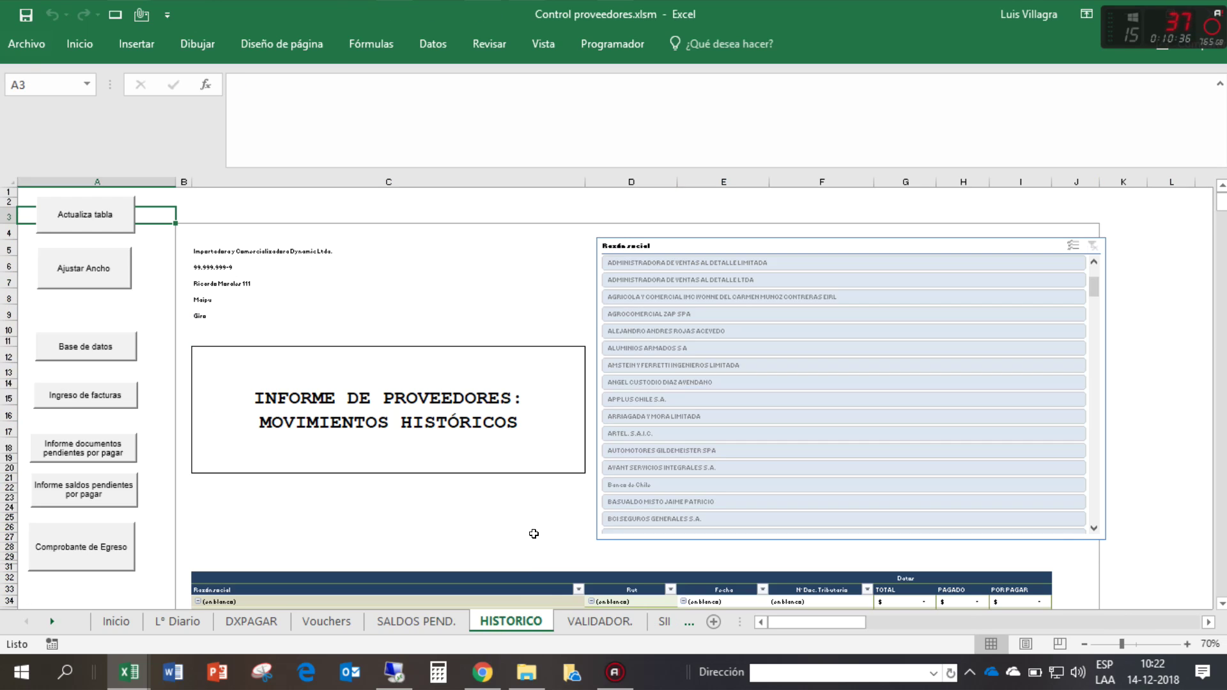
scroll(616, 319, down, 1)
scroll(96, 213, up, 1)
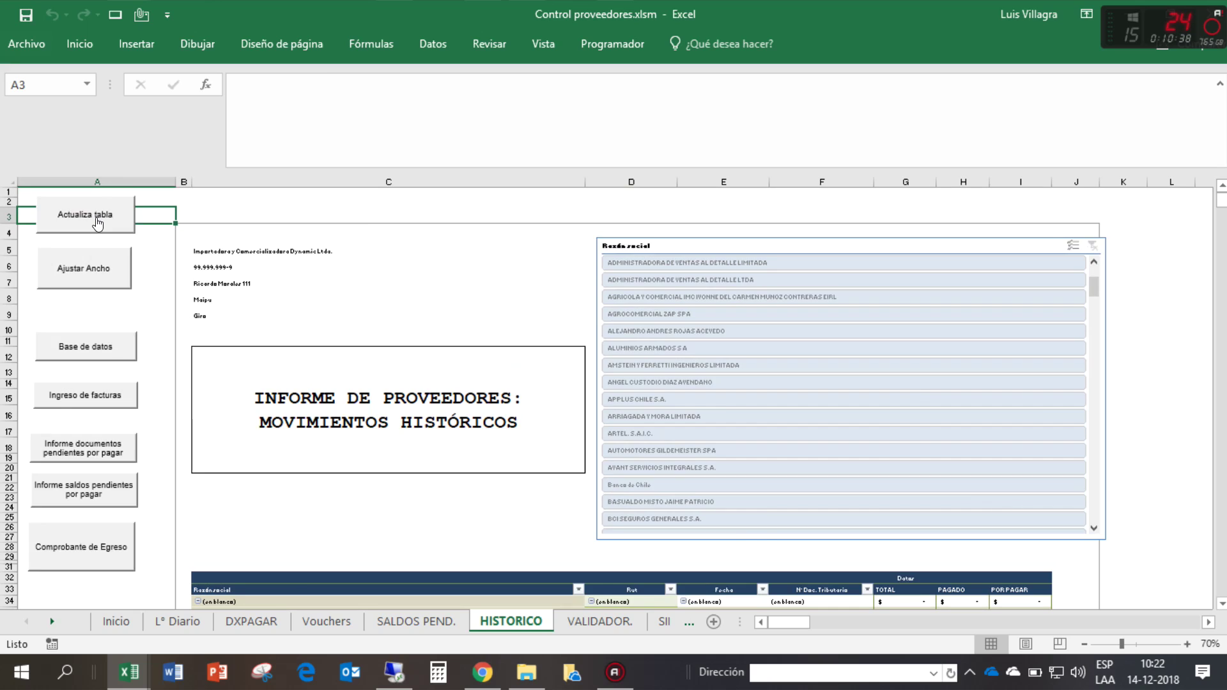
click(88, 269)
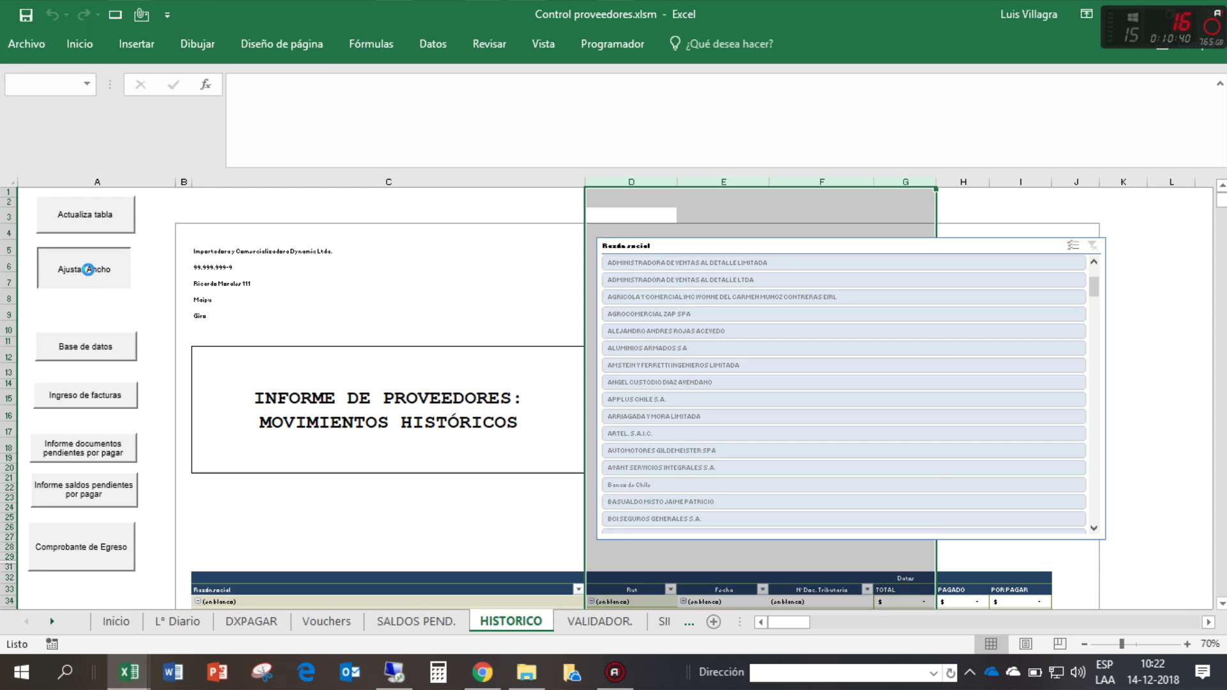
- Read status-bar sums of ADT Security's TOTAL, PAGADO and POR PAGAR amounts
scroll(550, 393, down, 8)
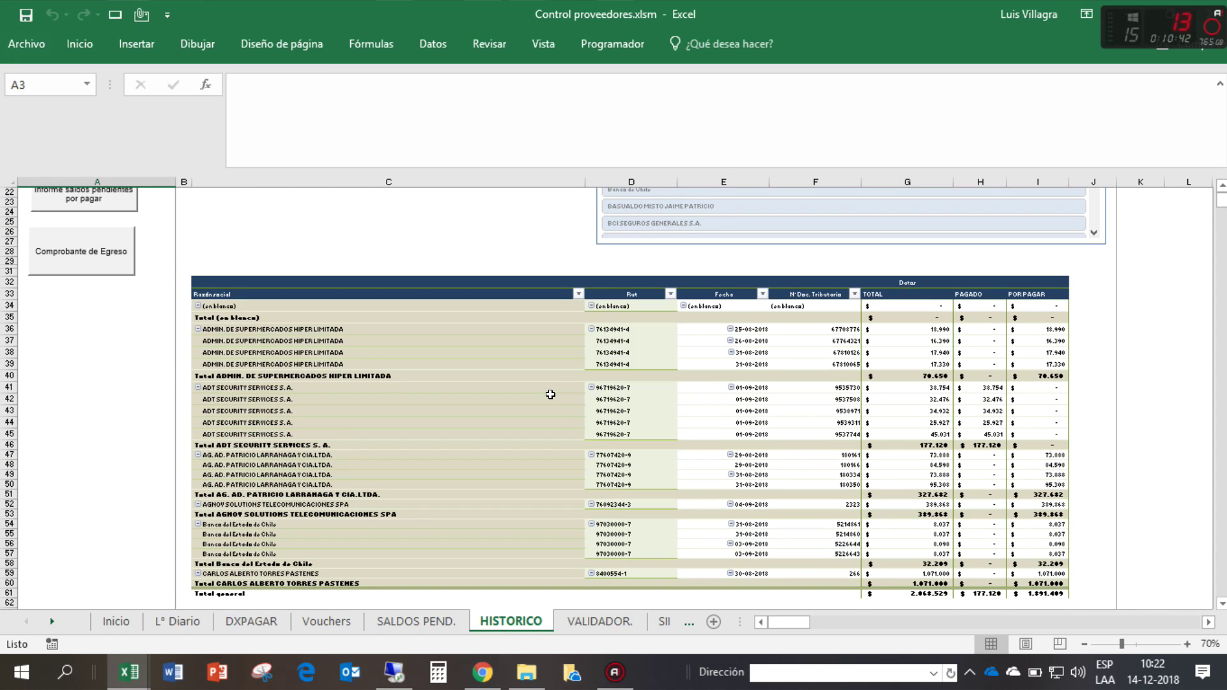
drag(926, 359, 975, 400)
drag(1036, 369, 1040, 402)
click(1038, 346)
drag(1037, 358, 1041, 407)
click(1034, 358)
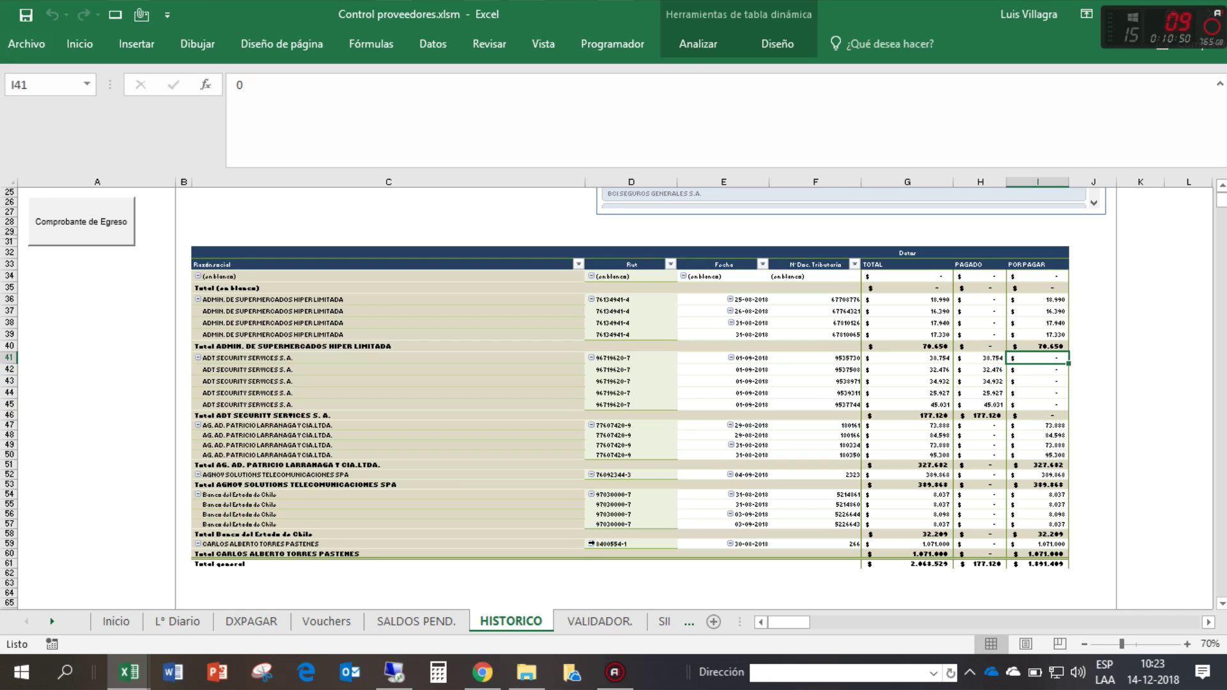
click(336, 619)
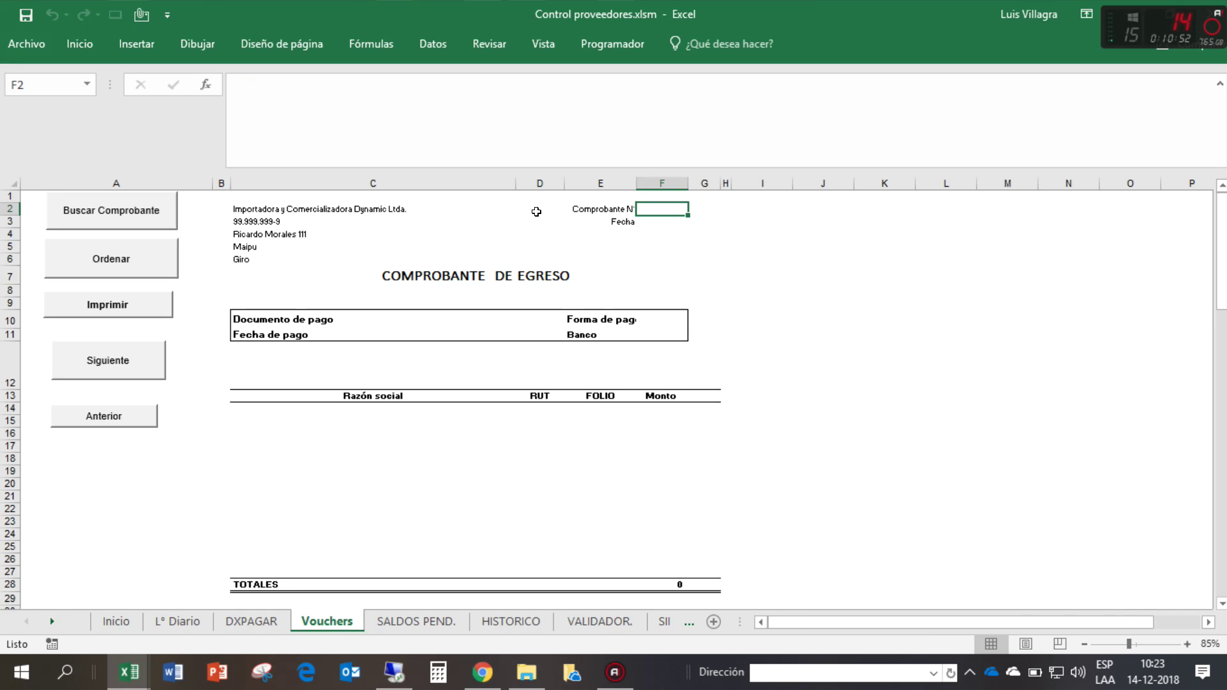
- Load payment voucher 1 with Buscar Comprobante
click(138, 217)
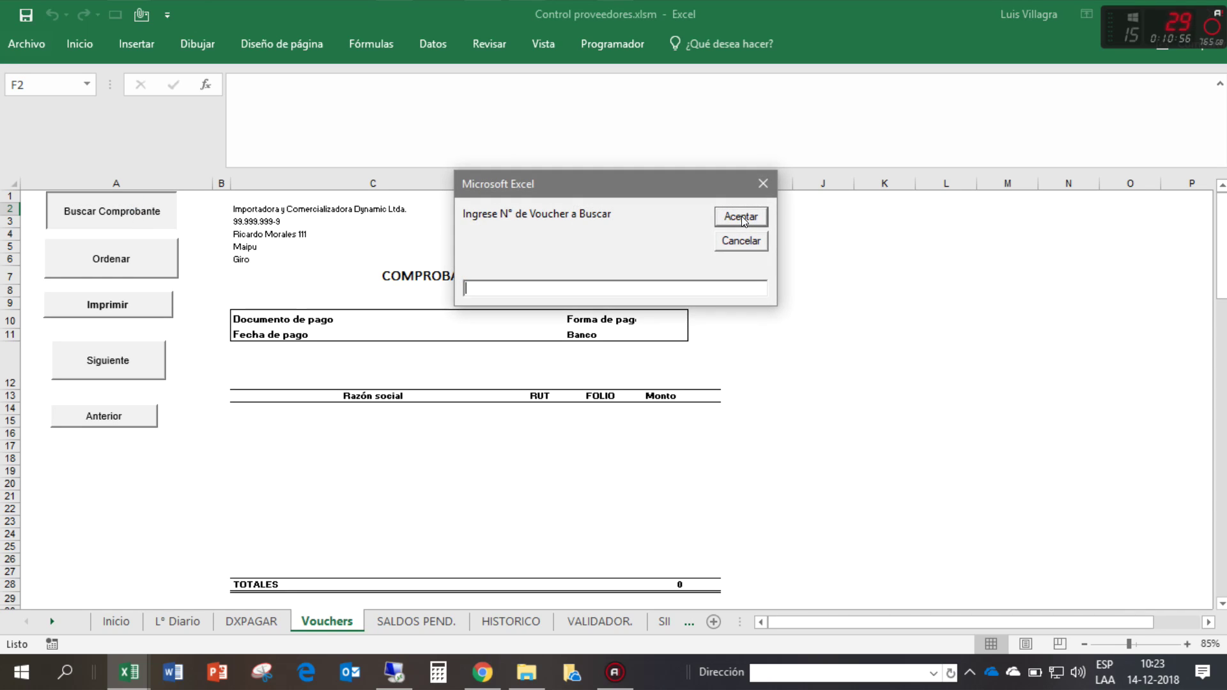
text(1)
click(736, 217)
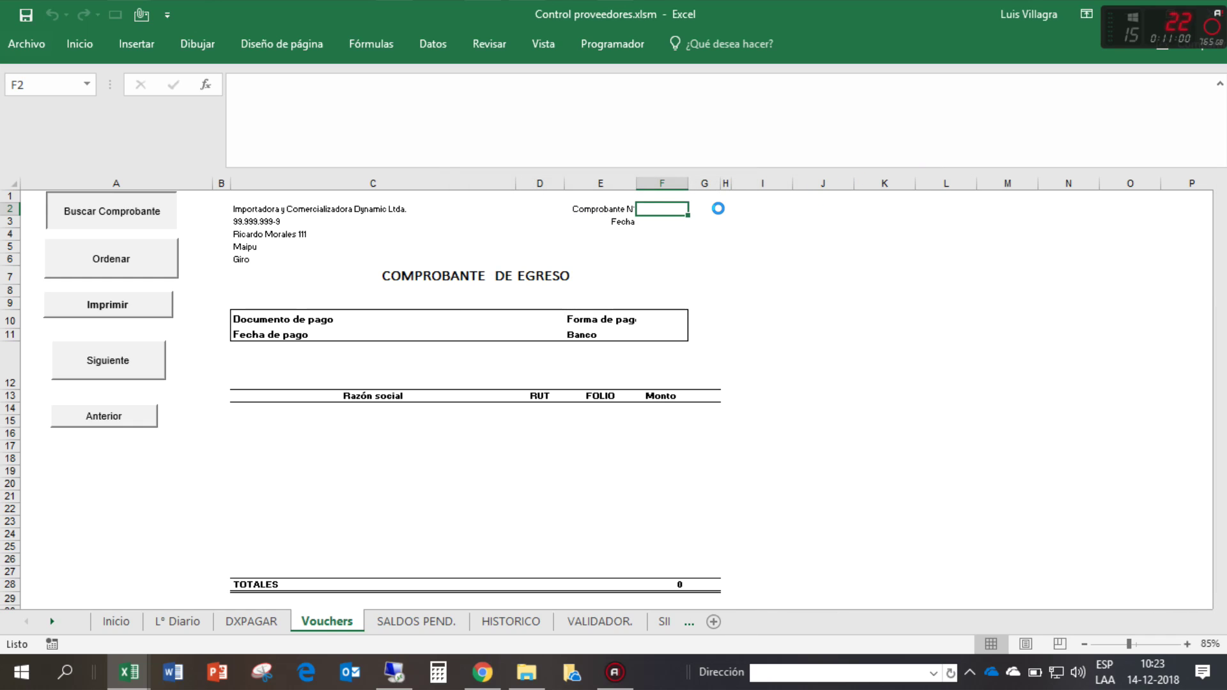
click(69, 261)
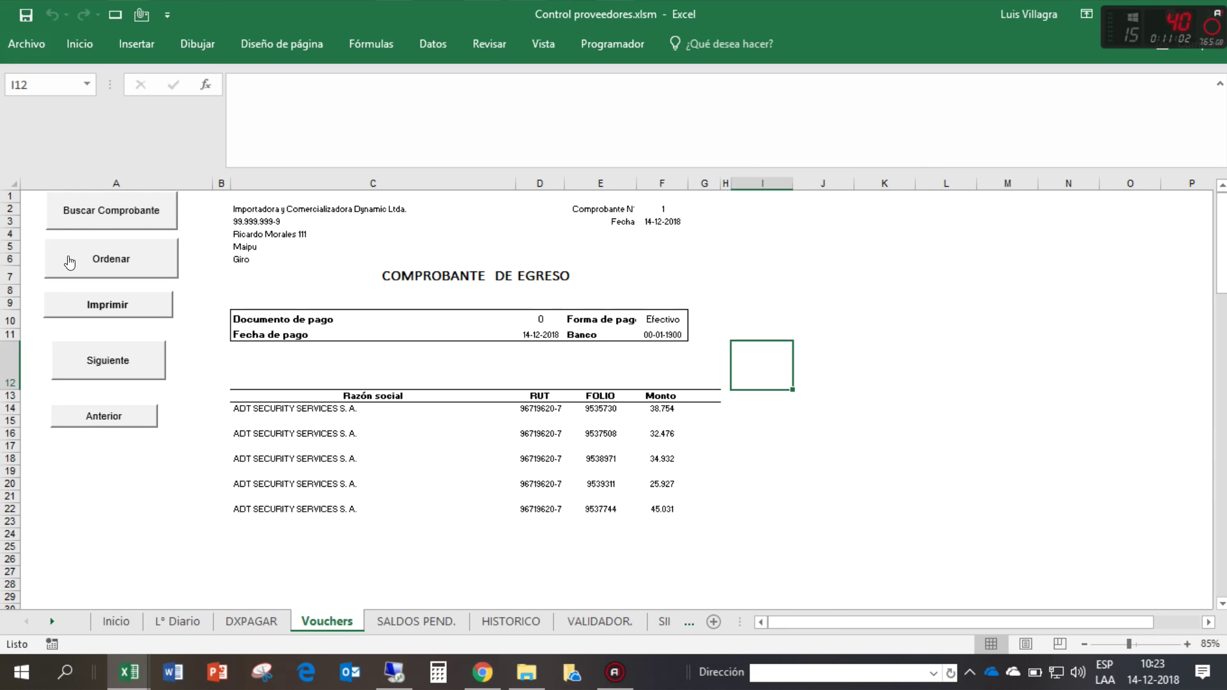
- Change the bank cell F11, showing 00-01-1900, to General number format
scroll(764, 353, down, 1)
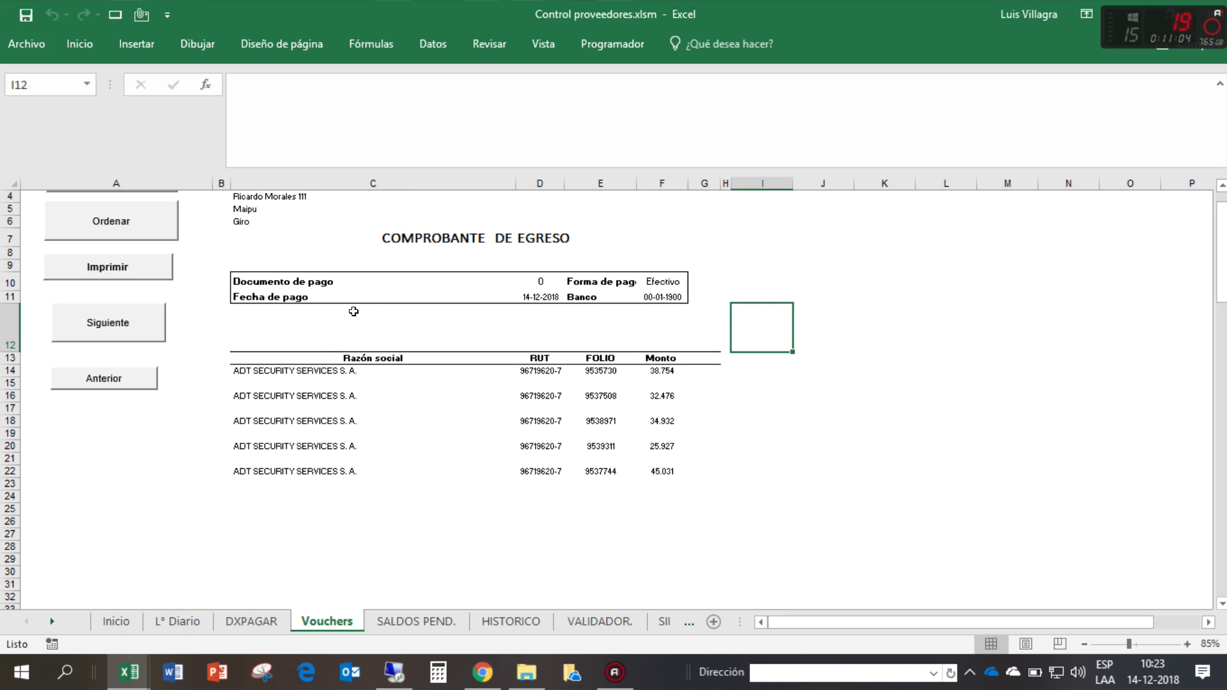
click(522, 279)
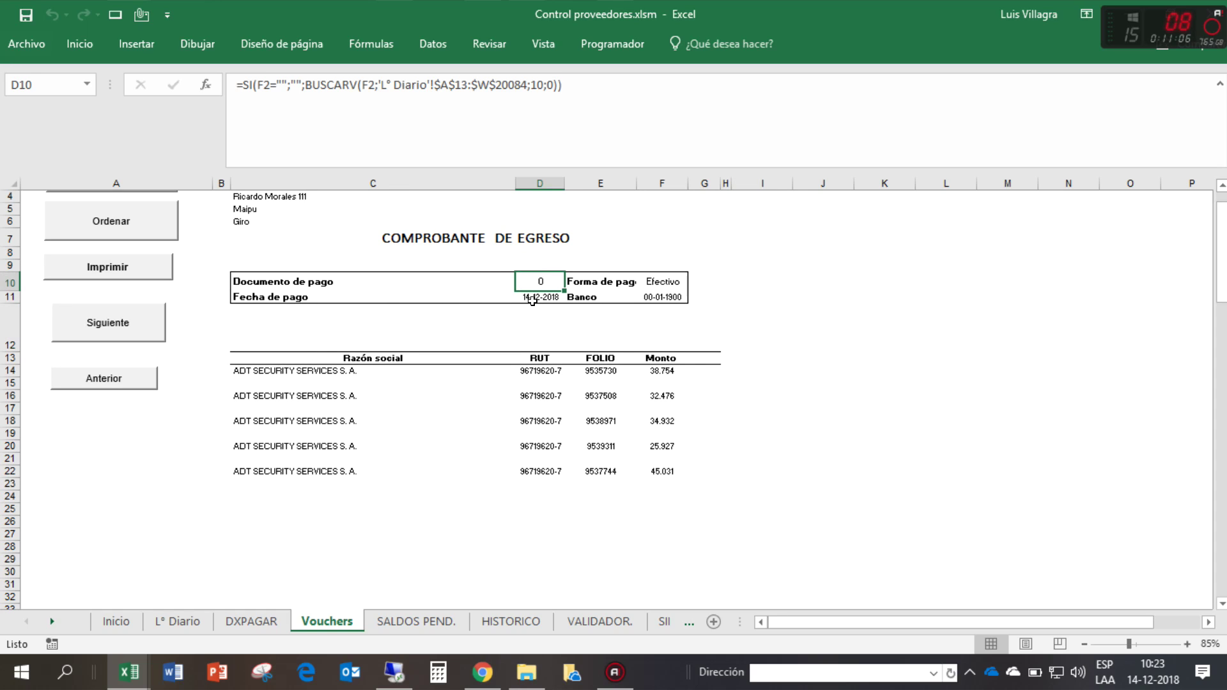
click(660, 278)
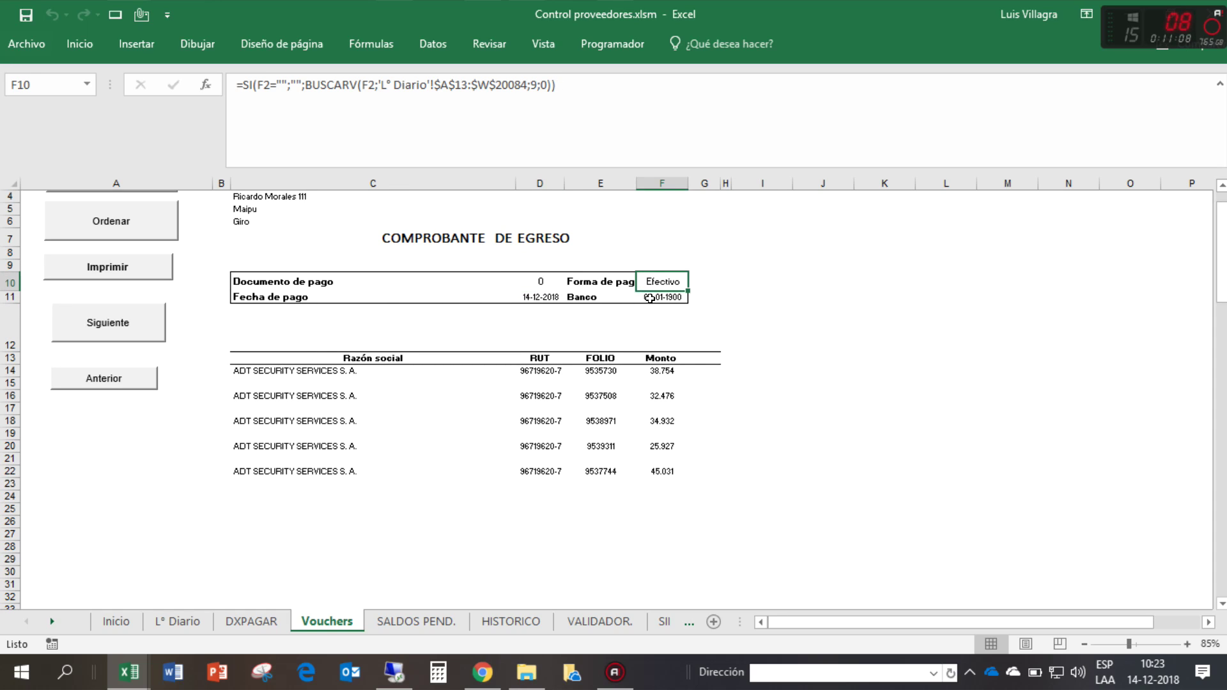
click(649, 298)
click(65, 46)
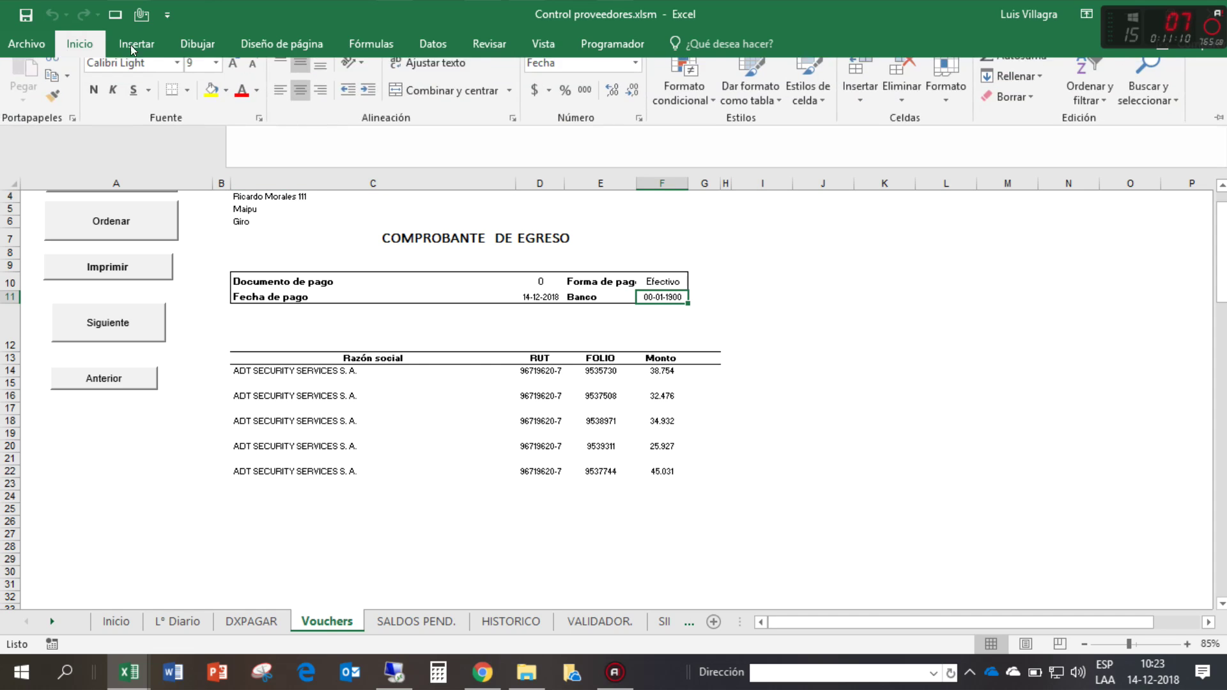
click(636, 77)
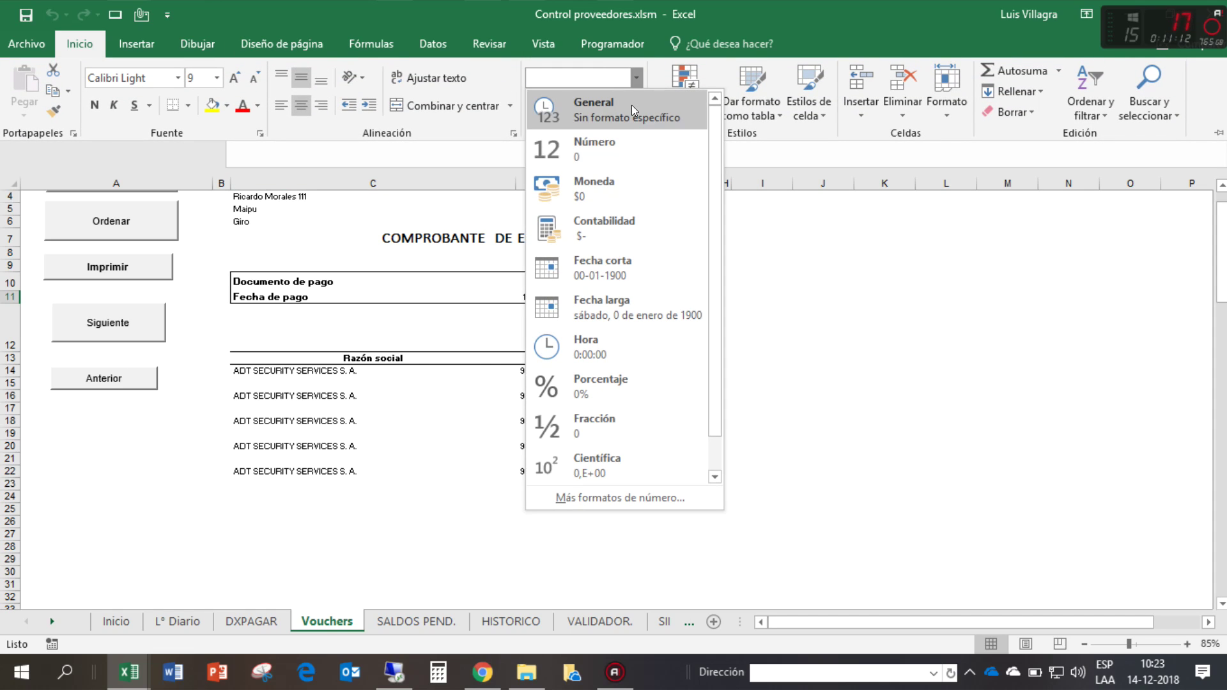
click(631, 105)
- Check the voucher's formulas and five invoice amounts, then view its print preview
click(534, 283)
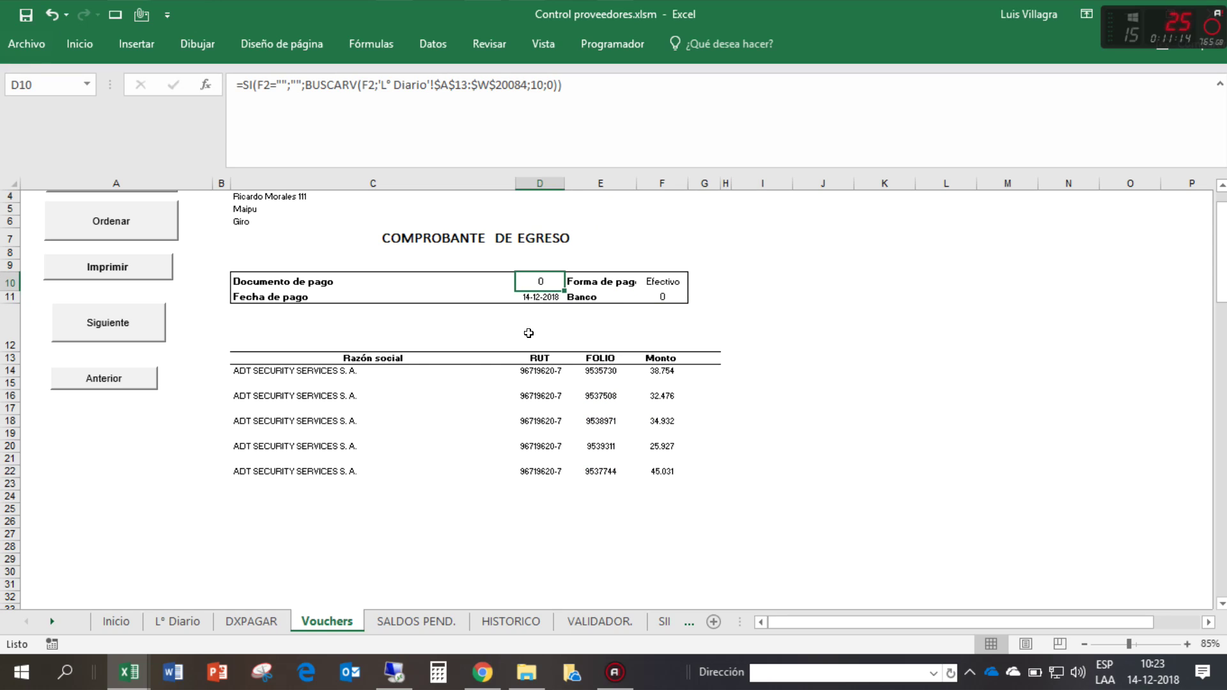
click(536, 298)
click(303, 381)
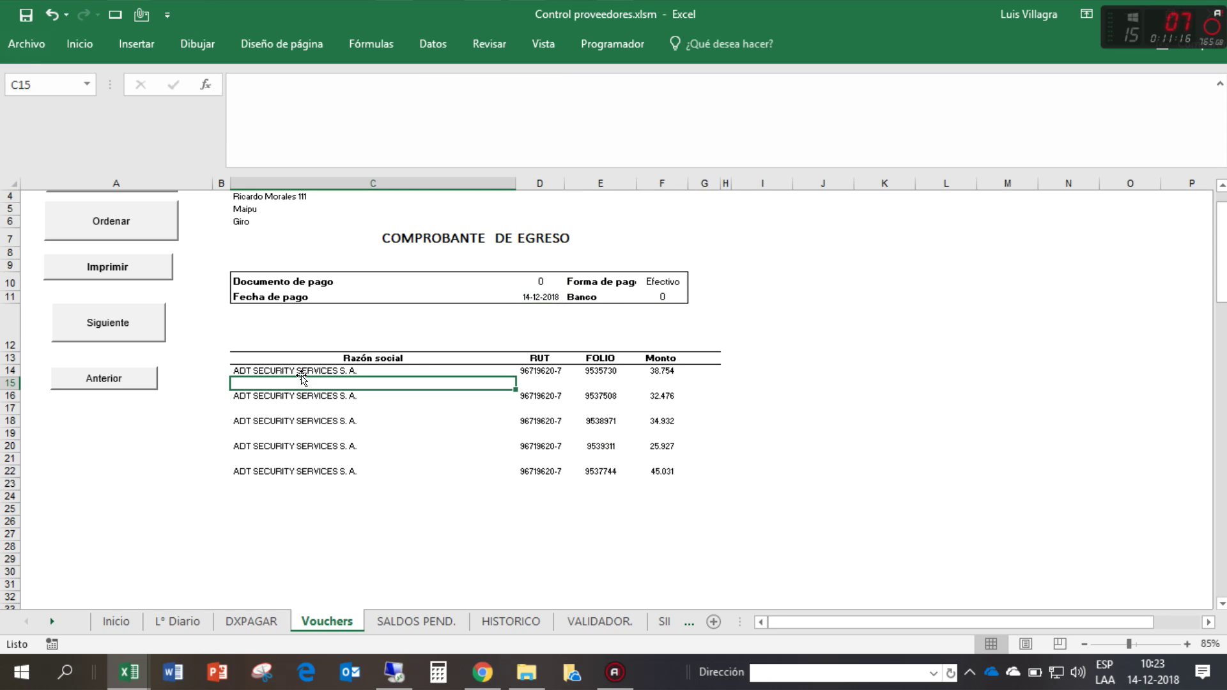
scroll(303, 380, down, 1)
click(544, 331)
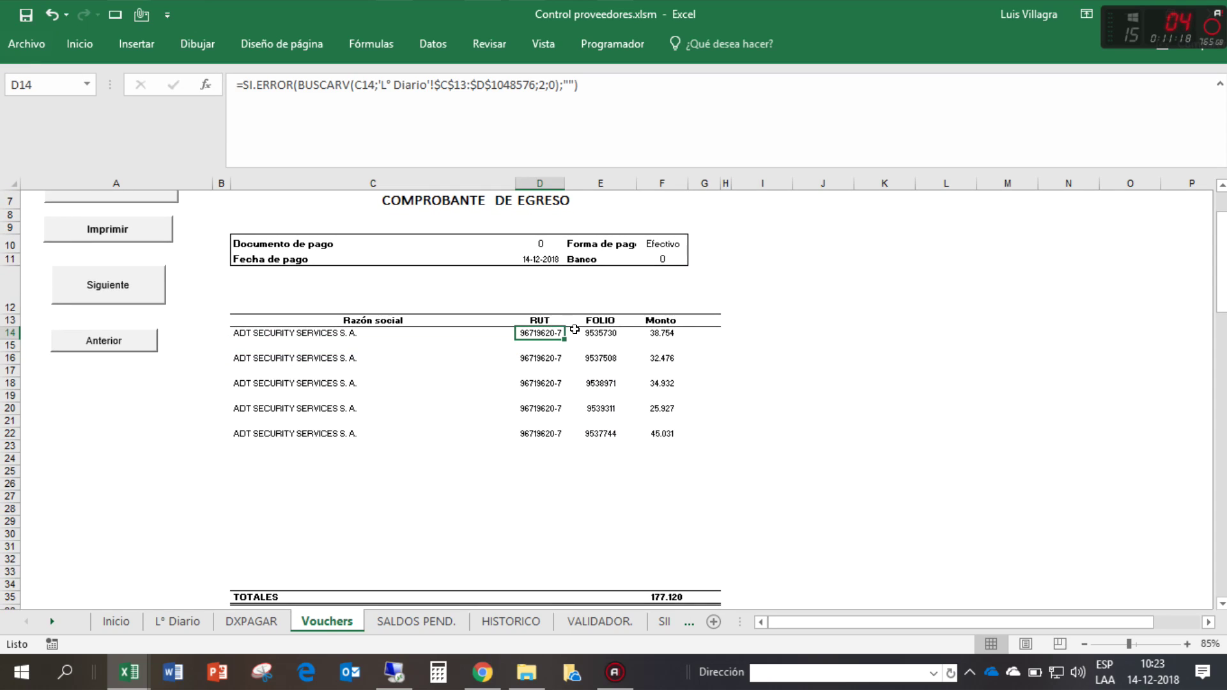
click(595, 330)
drag(663, 333, 663, 435)
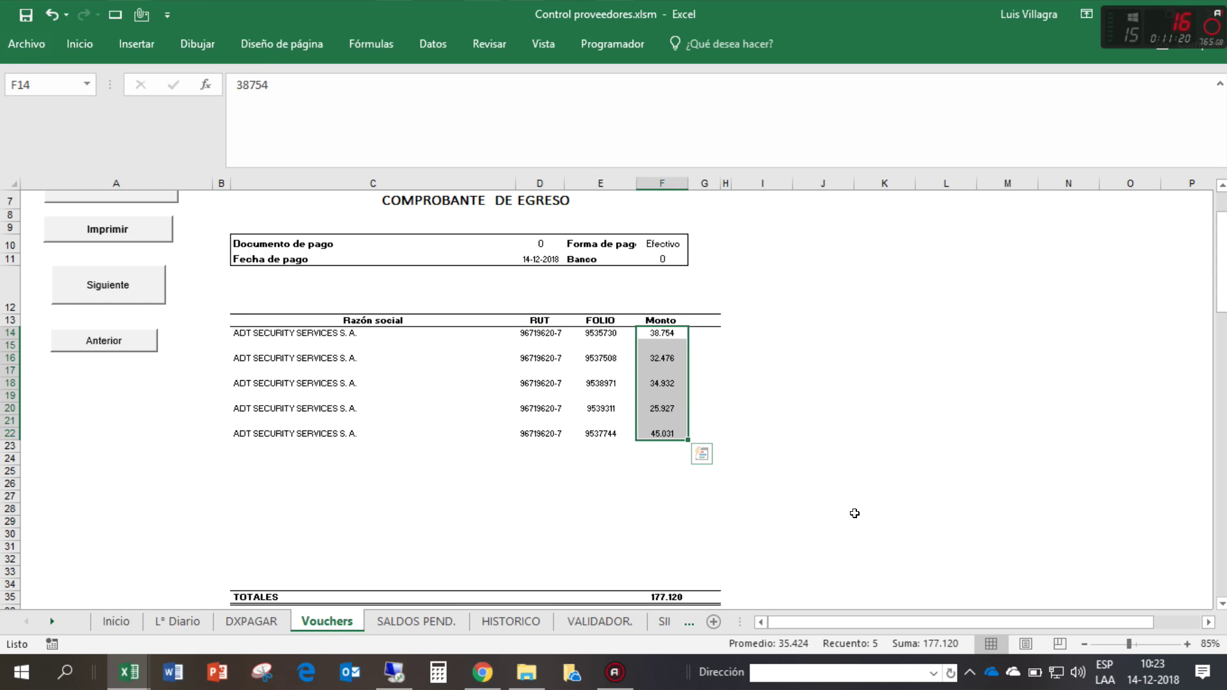
click(855, 514)
scroll(855, 515, down, 4)
scroll(673, 447, up, 6)
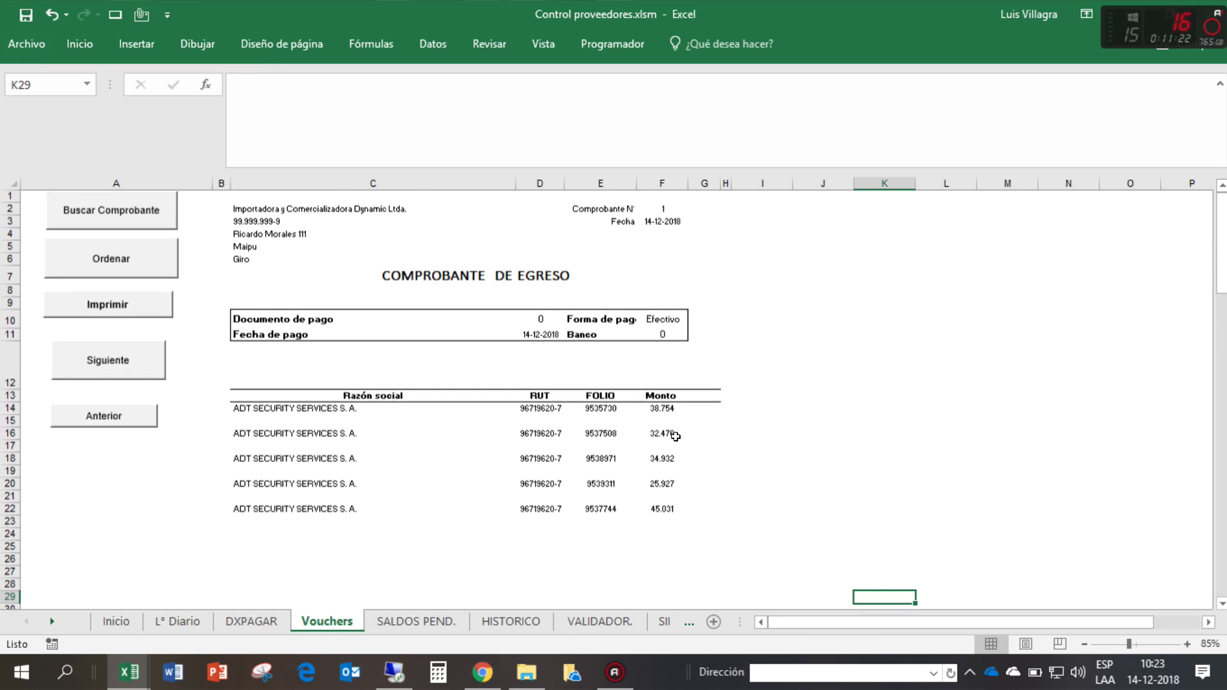
key(ctrl+p)
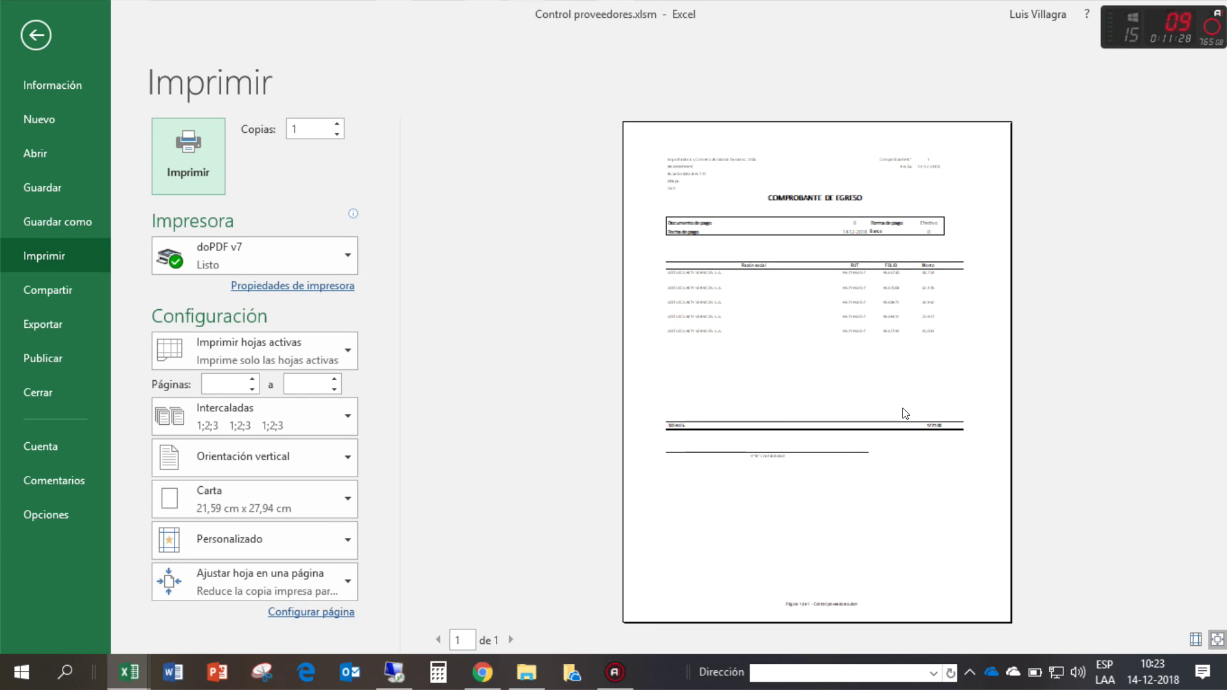
key(Escape)
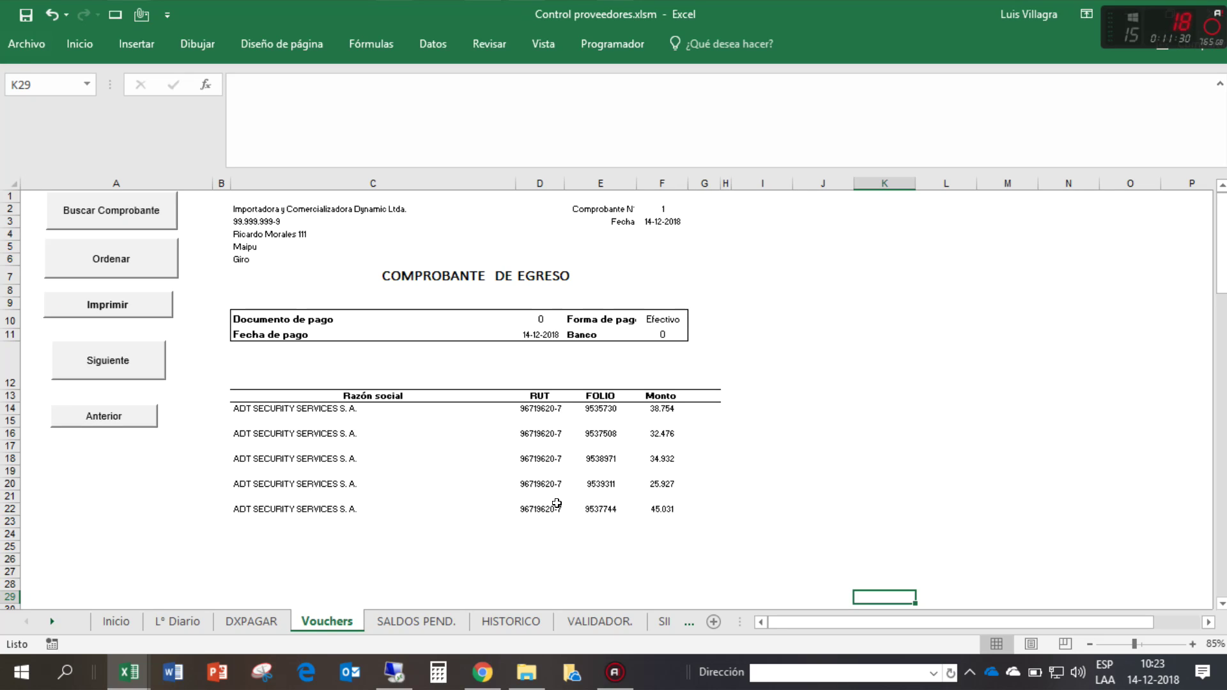
- Review ADT's paid rows in L° Diario and AGNOV Solutions' 389.868 balance in SALDOS PEND
click(193, 618)
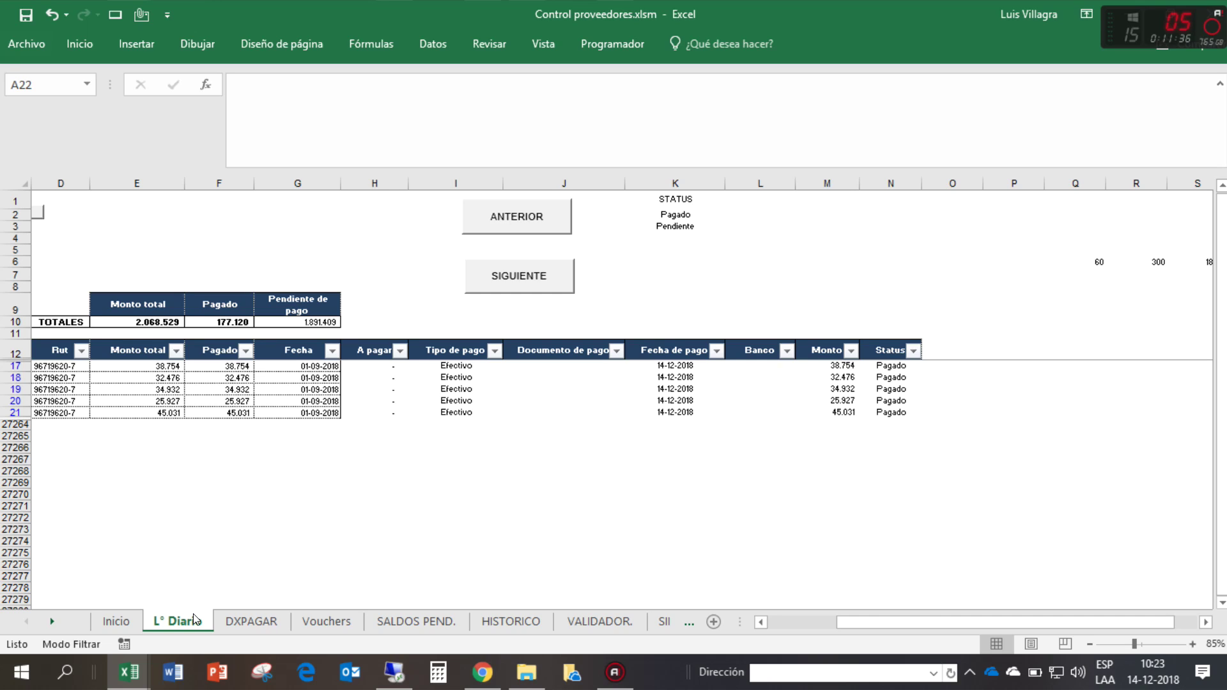
click(799, 622)
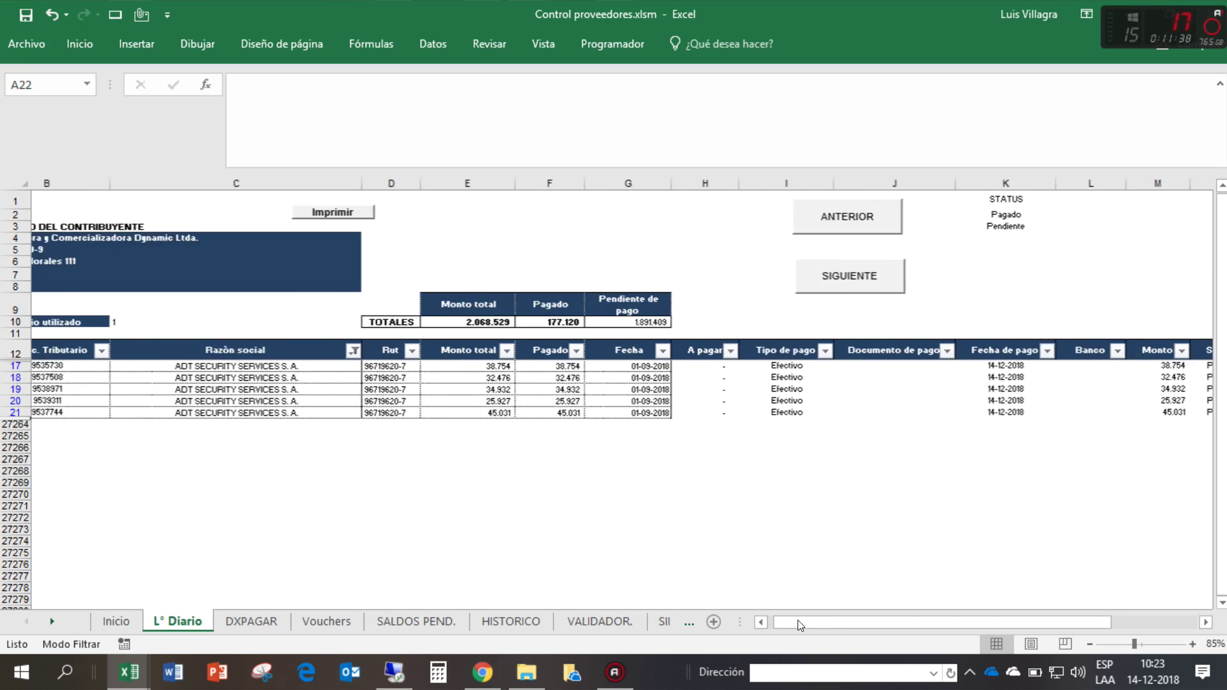
drag(800, 623, 798, 623)
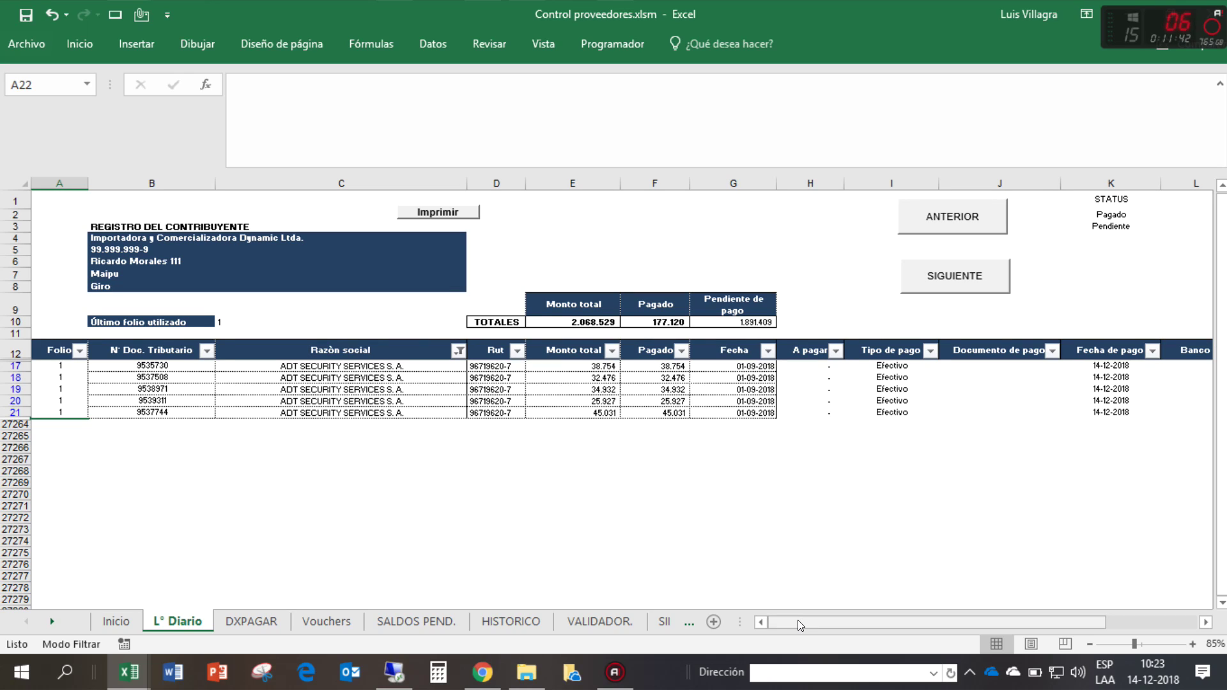
click(387, 624)
click(581, 426)
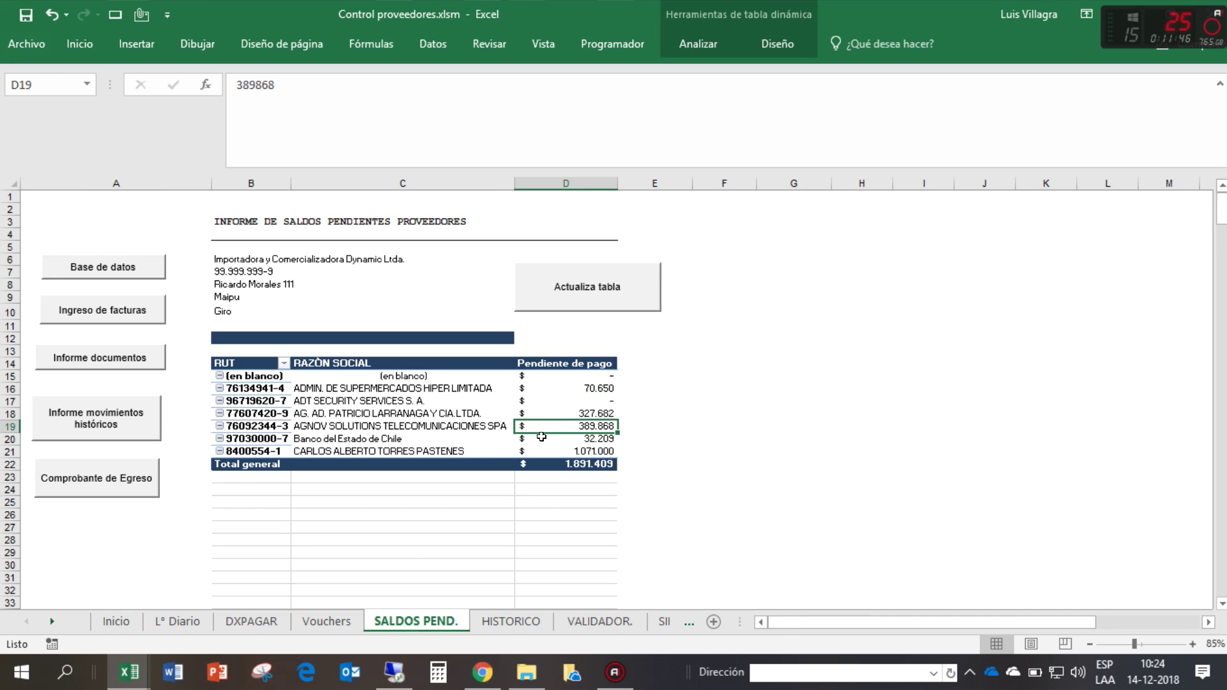
click(258, 623)
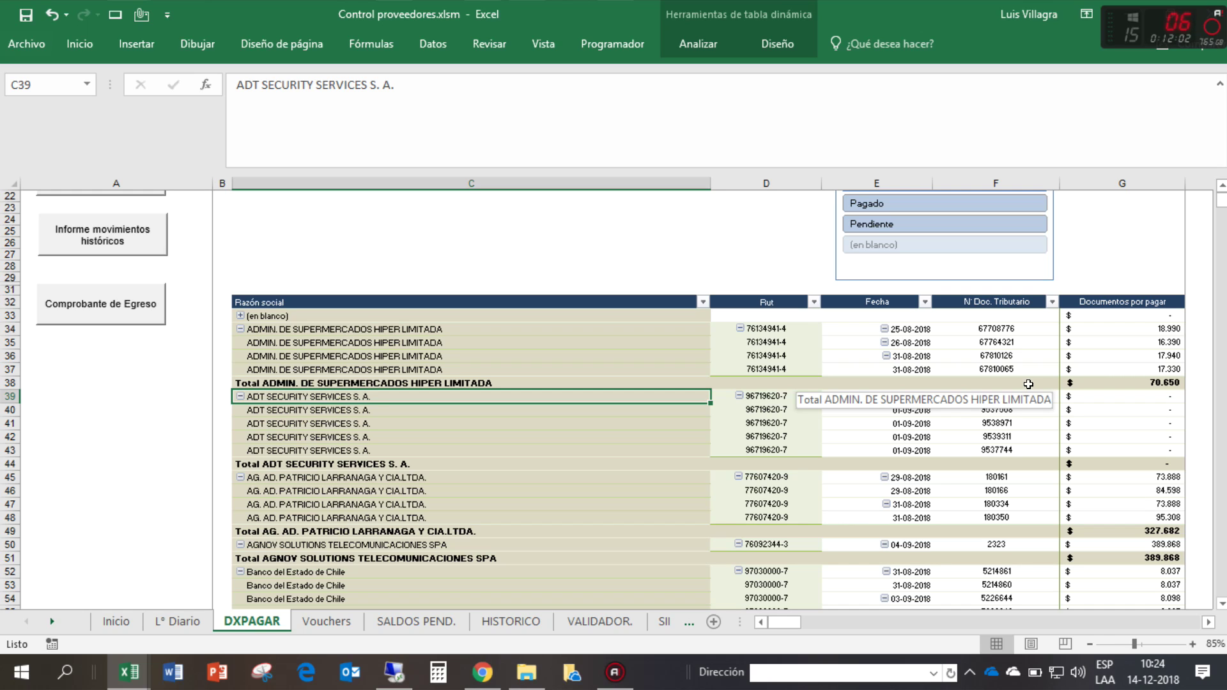
- Type a contact e-mail address into DXPAGAR cell C1 so it becomes a link
scroll(728, 193, up, 7)
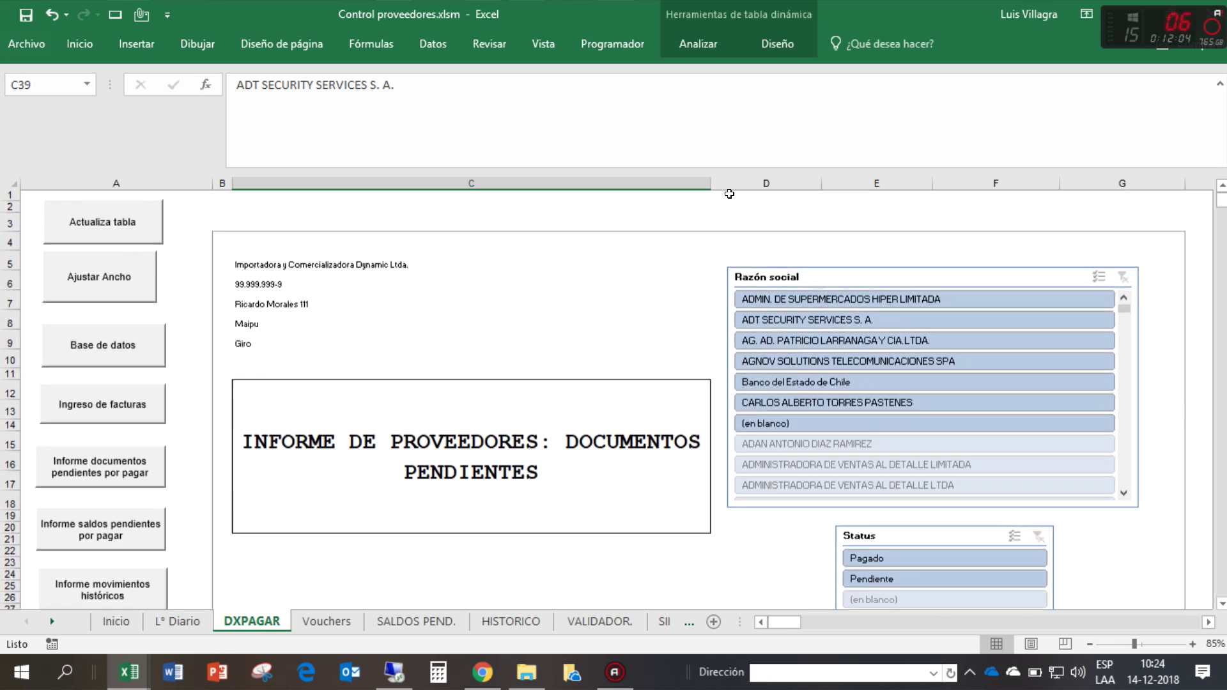
click(732, 195)
click(601, 192)
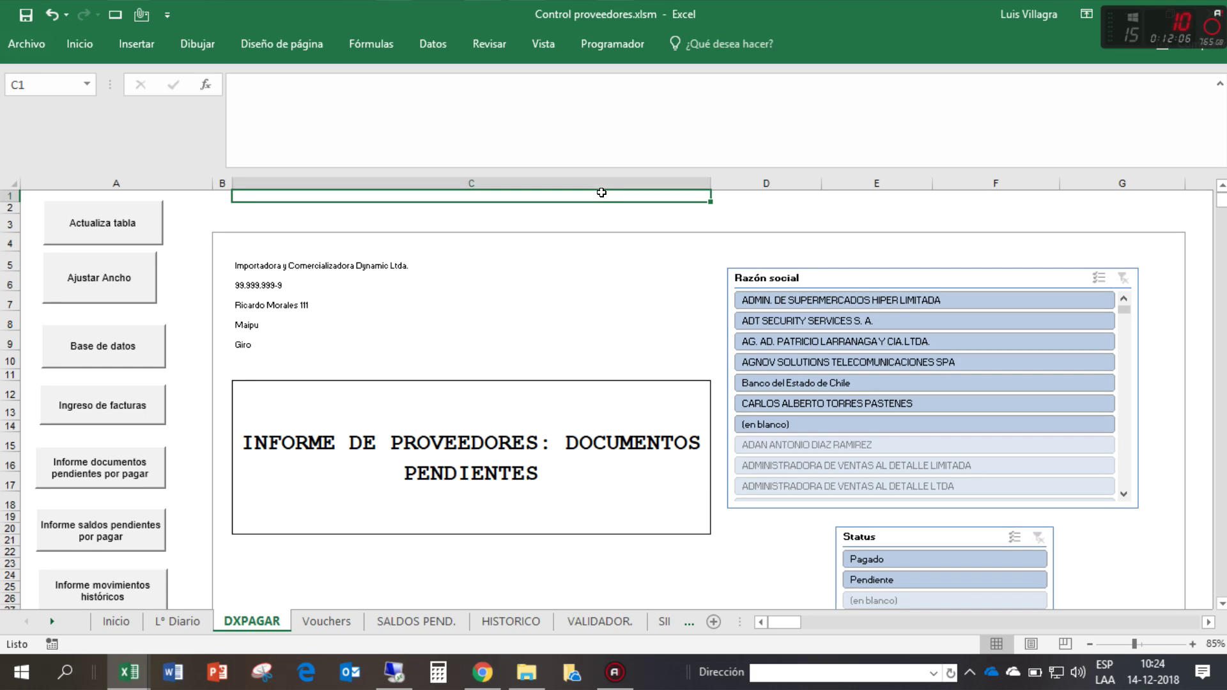
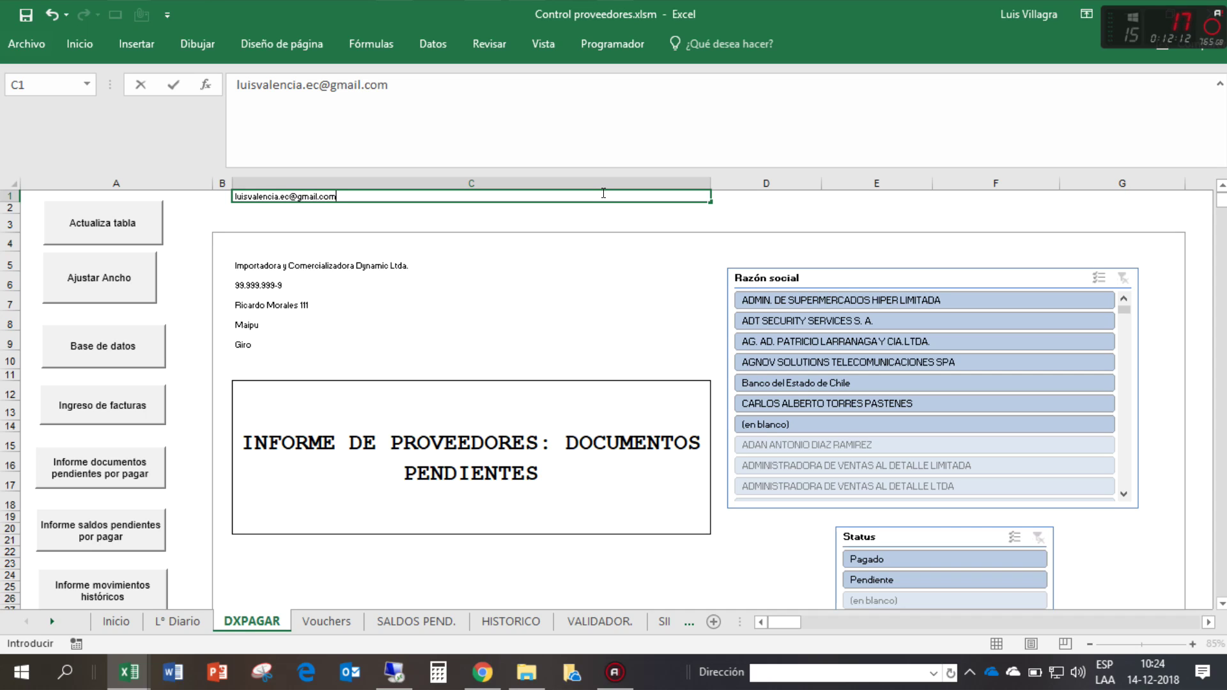
key(Tab)
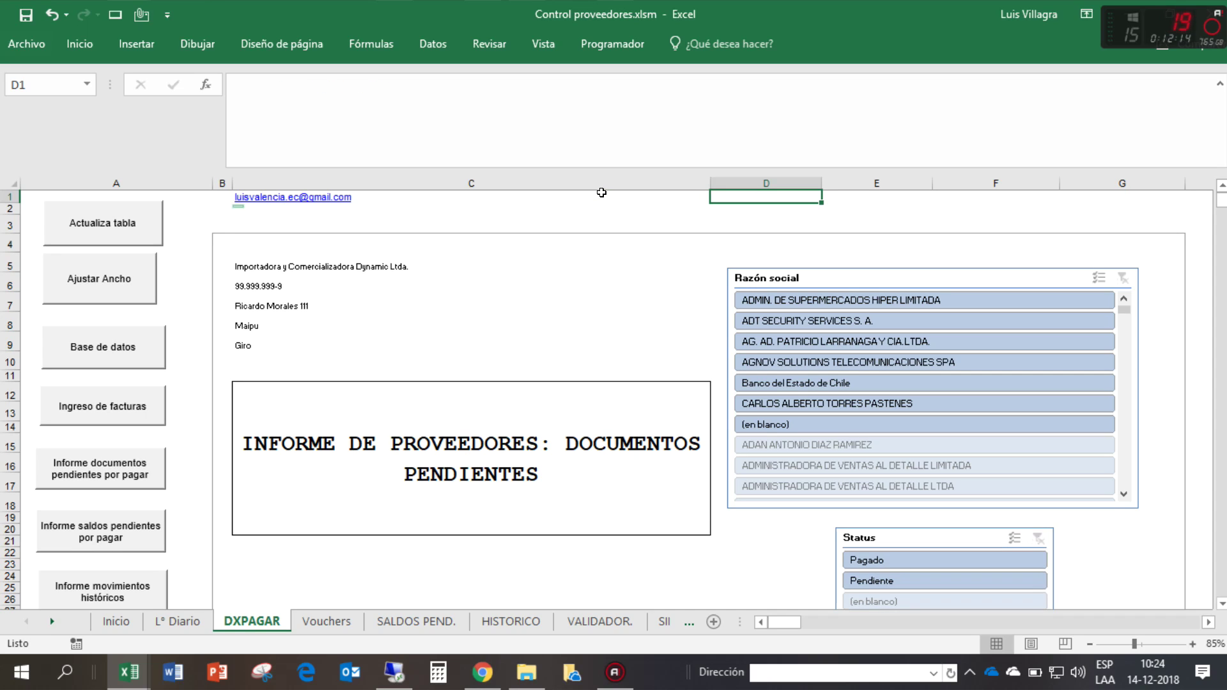